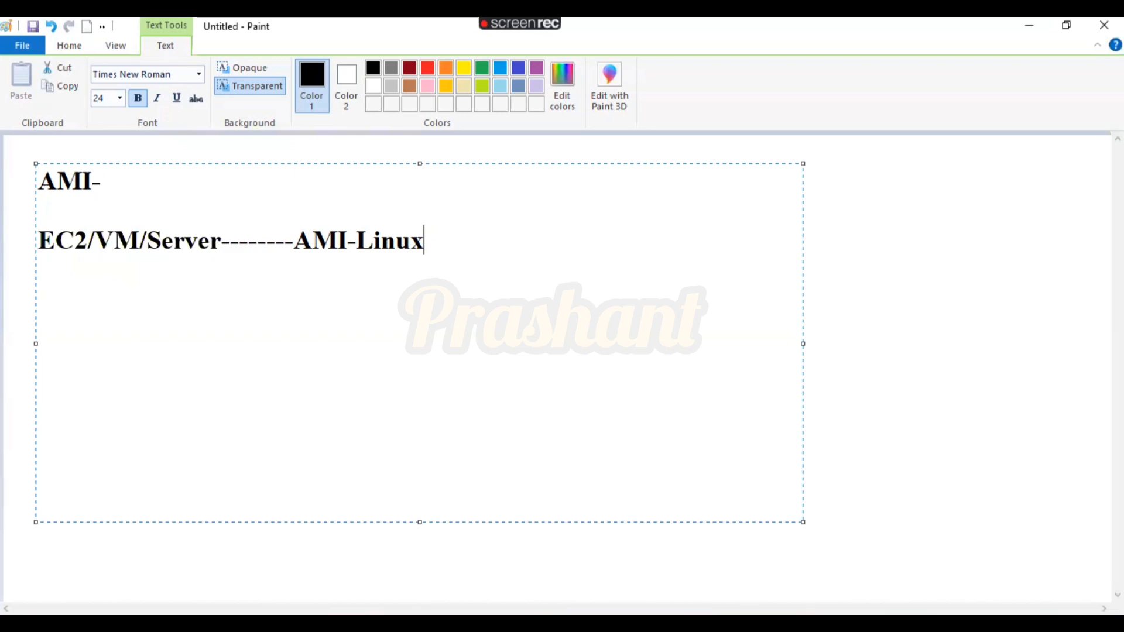
Switch to the AWS Management Console in the browser and view the account options and the list of available regions
key(alt+Tab)
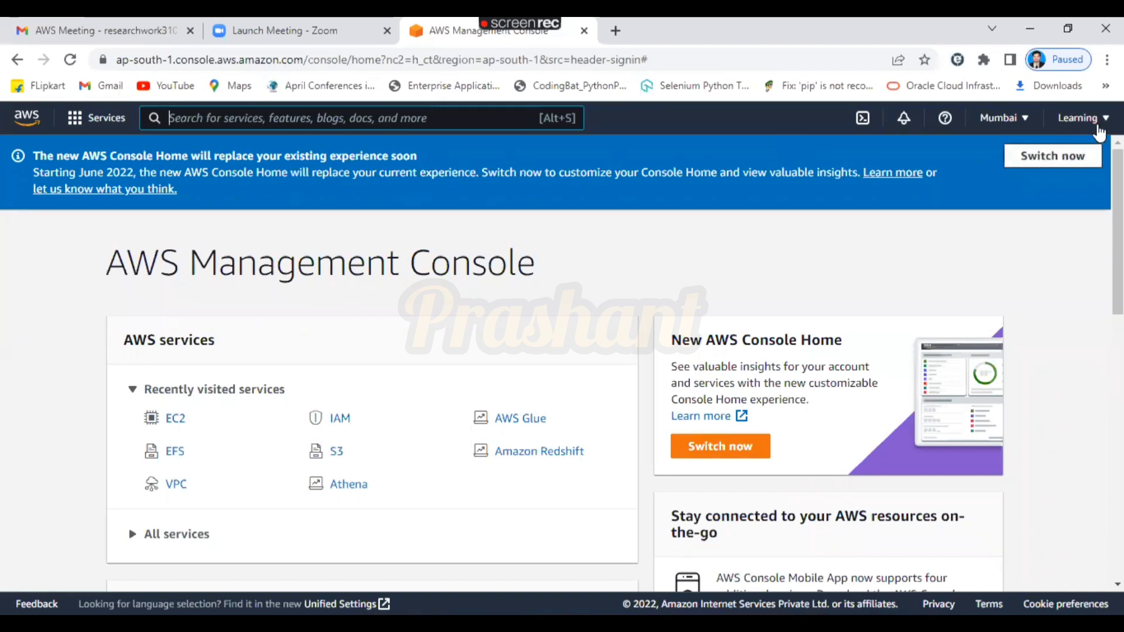
click(1082, 117)
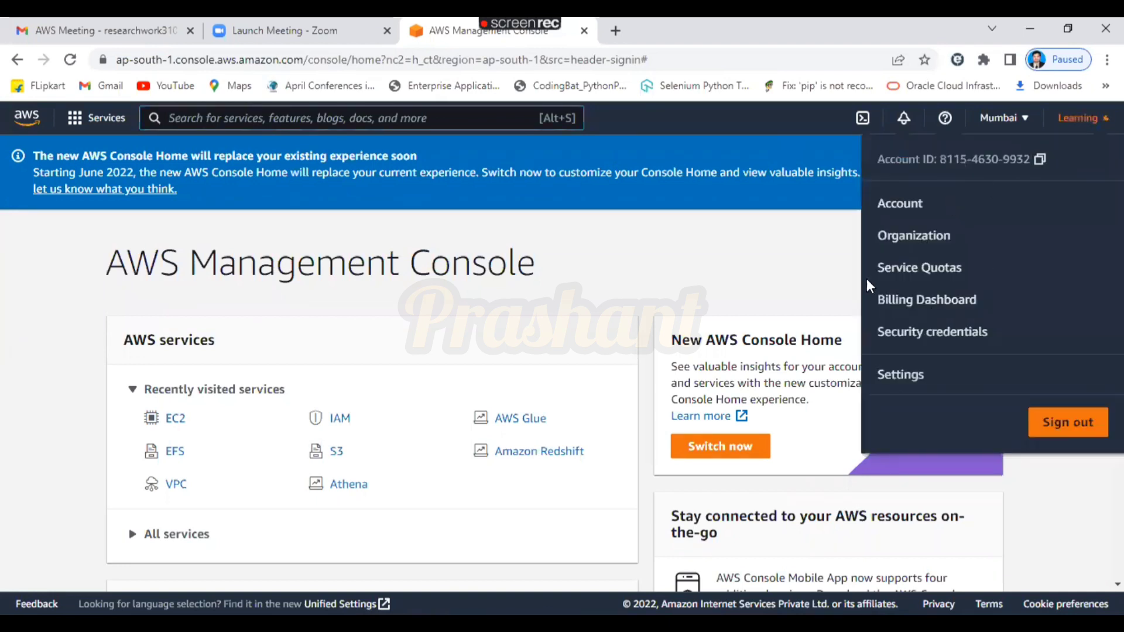
click(820, 265)
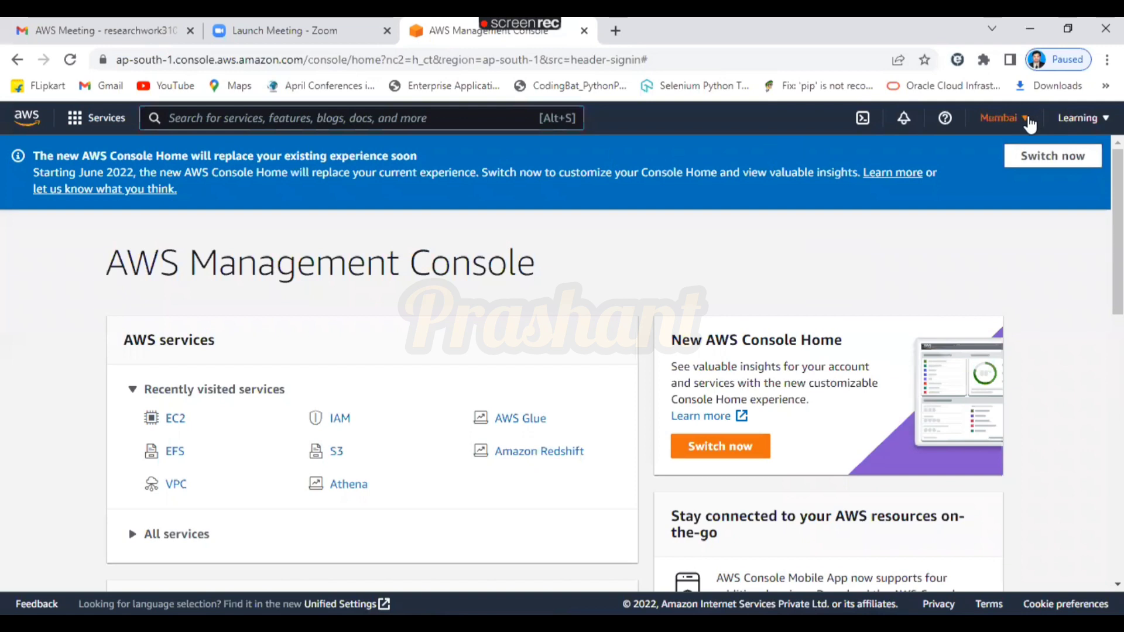
click(1004, 117)
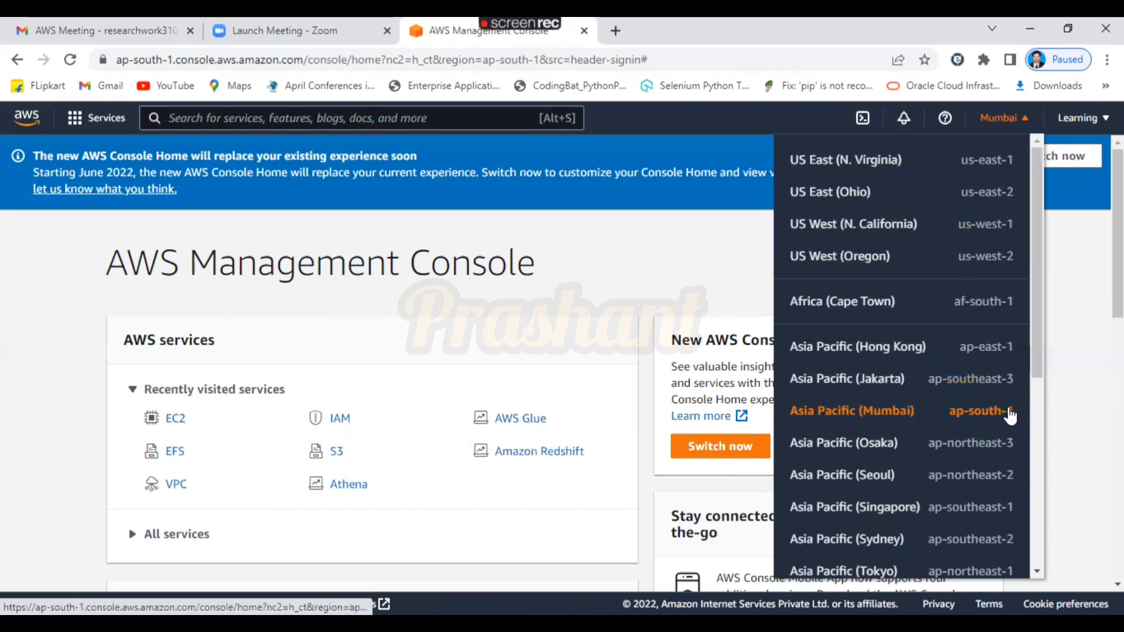
click(616, 259)
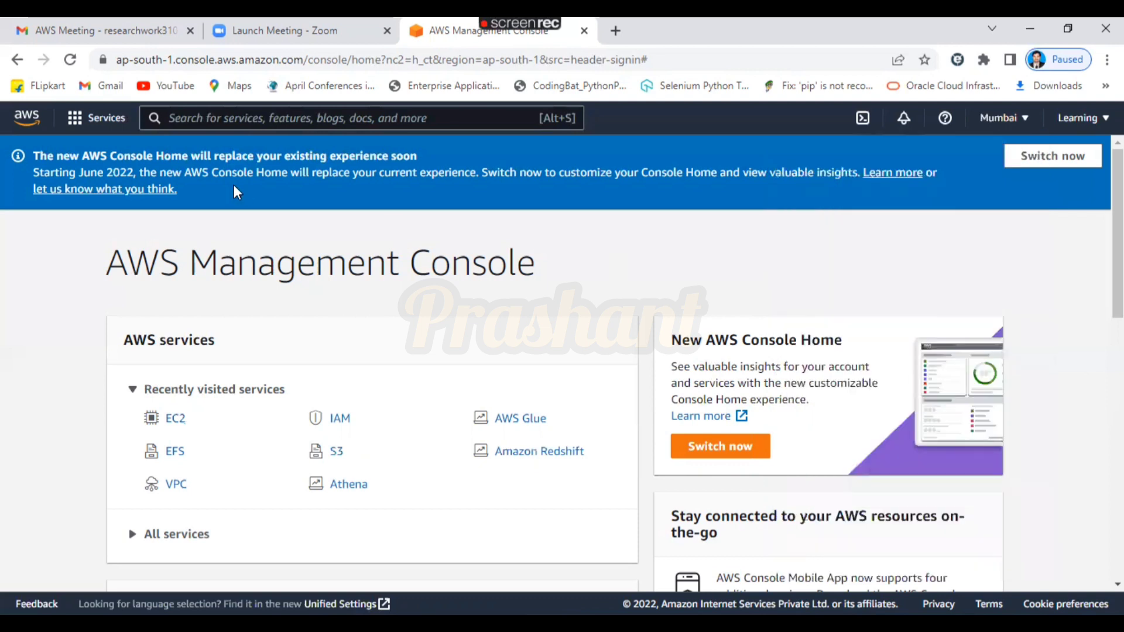
View the Compute category in the list of AWS services to locate EC2
click(86, 123)
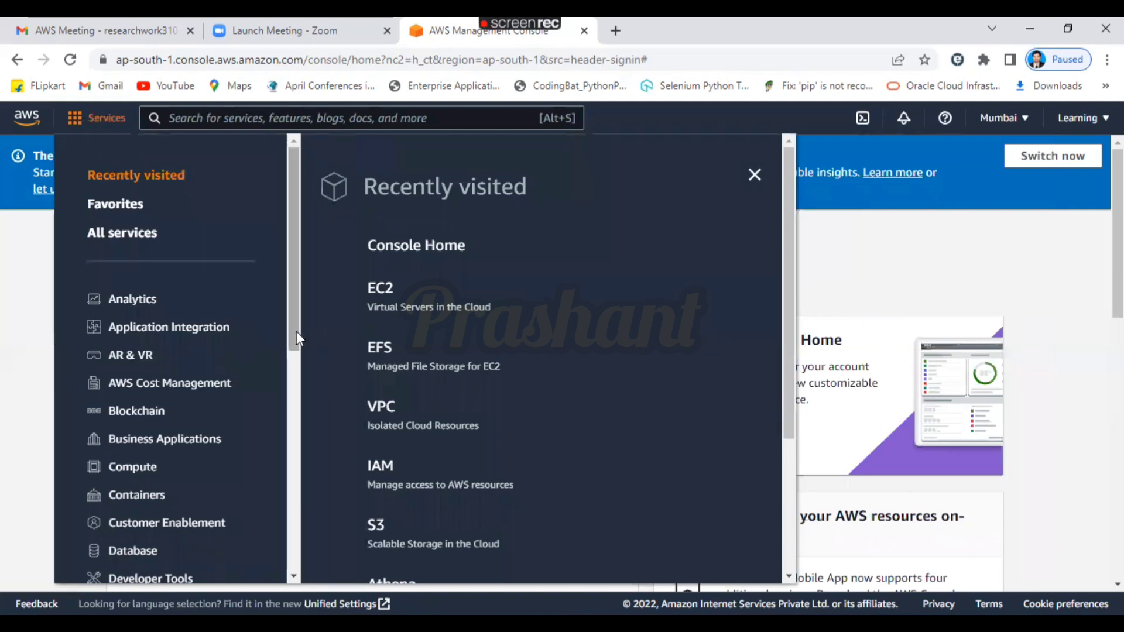
drag(296, 334, 294, 355)
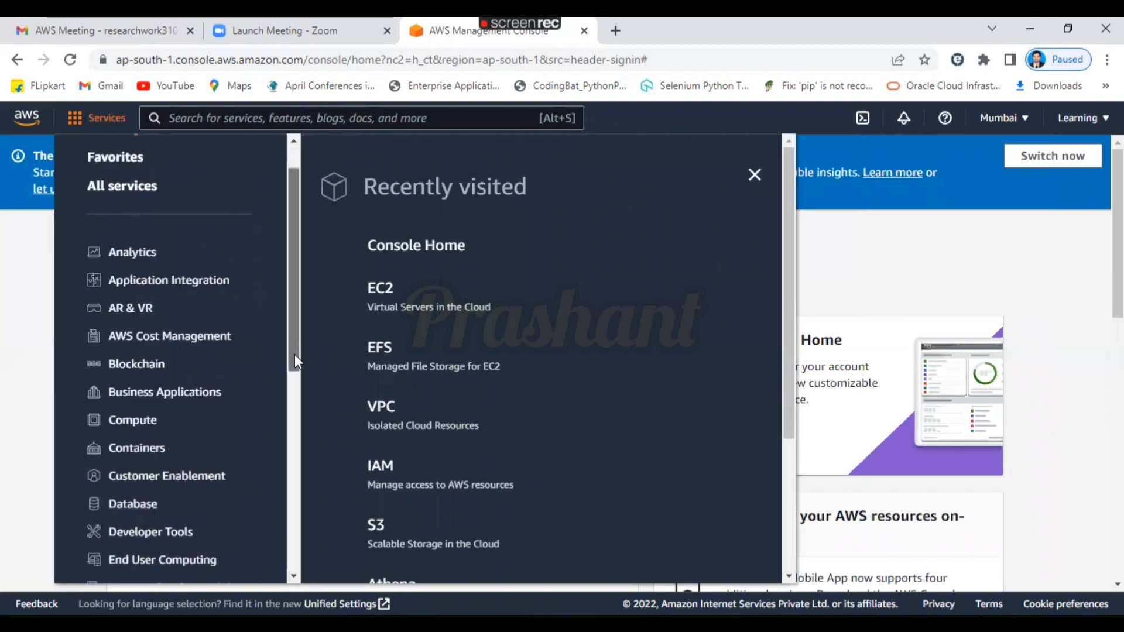
click(135, 419)
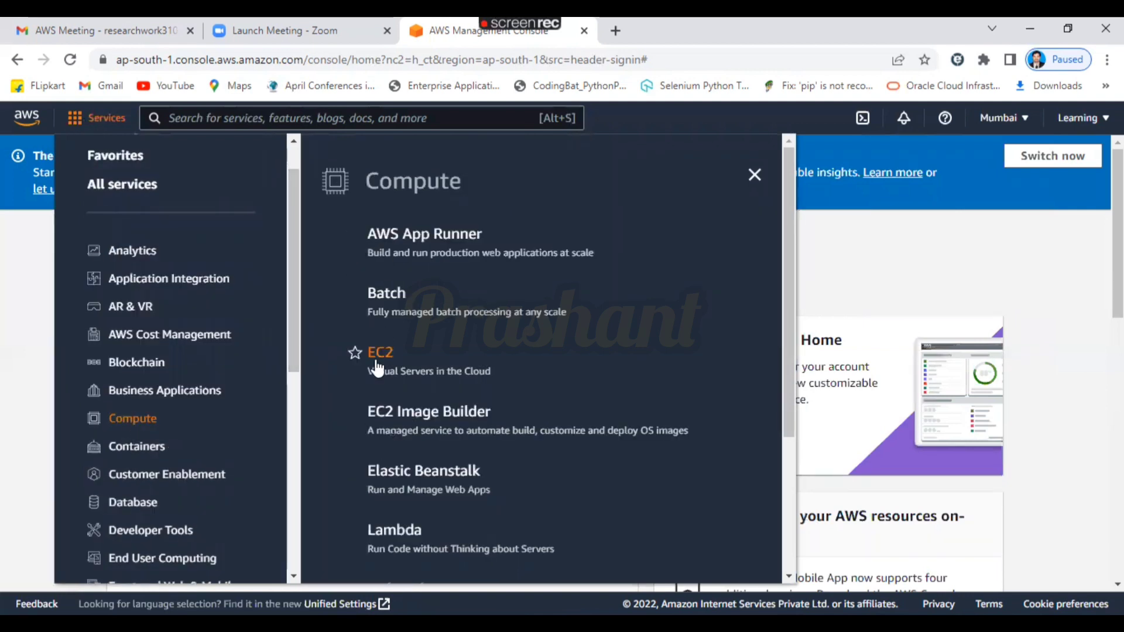
click(827, 292)
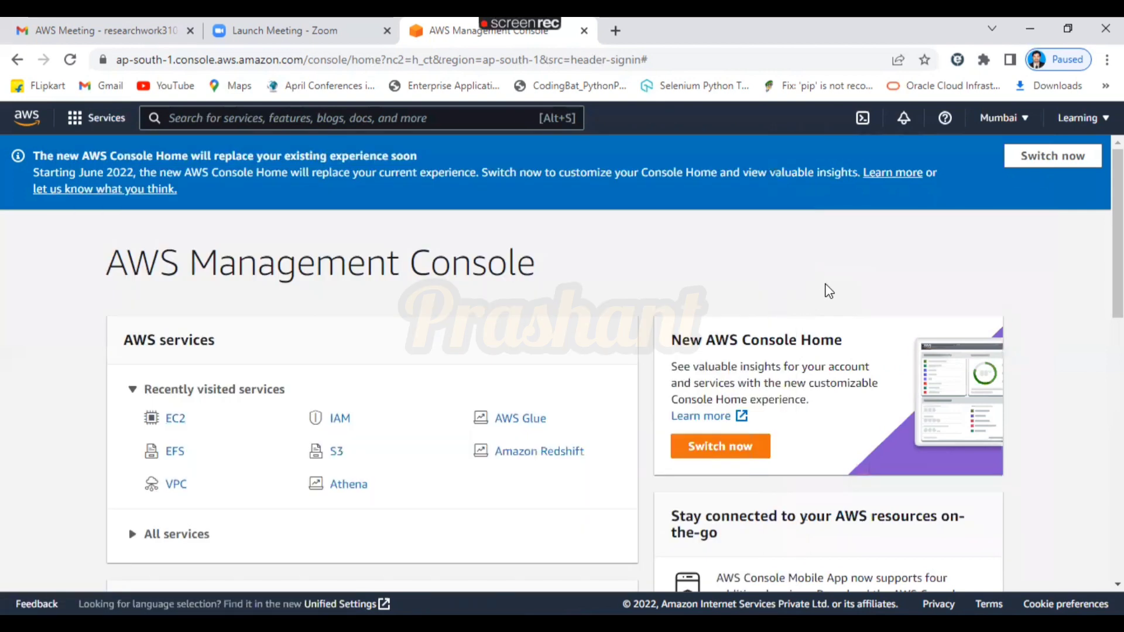
Search the AWS console for Ec2 and close the results
click(212, 118)
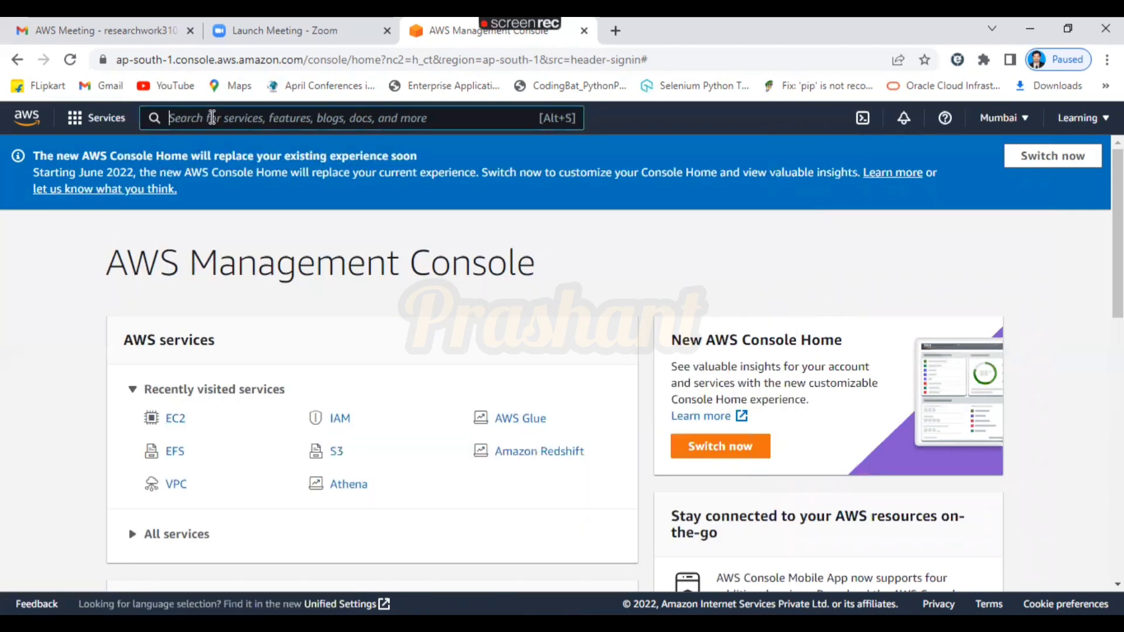
text(W)
key(BackSpace)
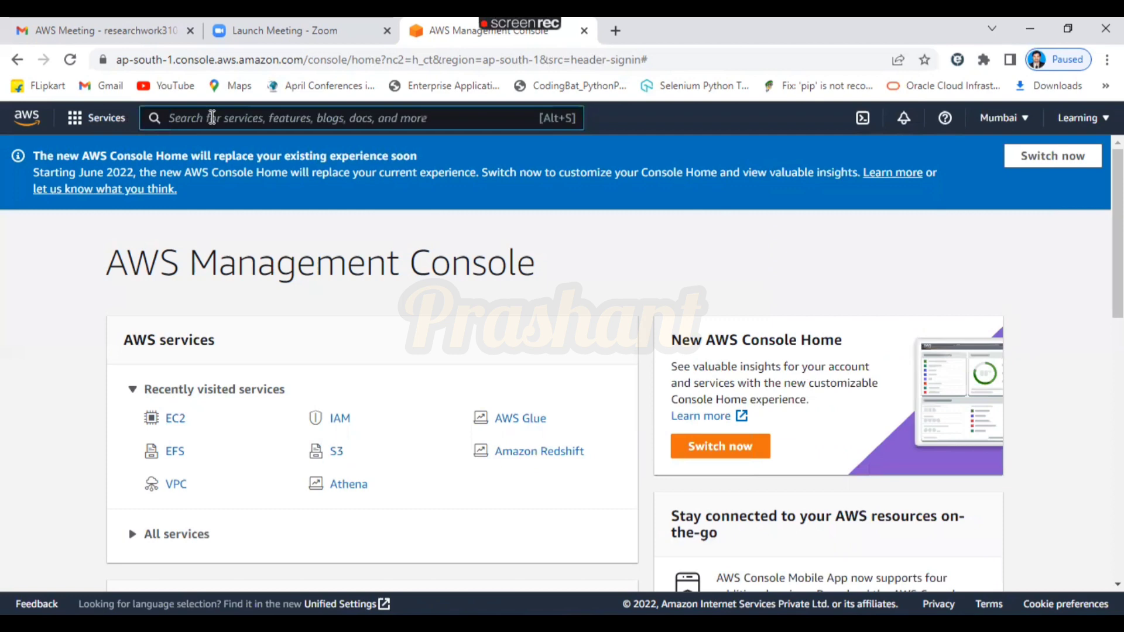
text(Ec2)
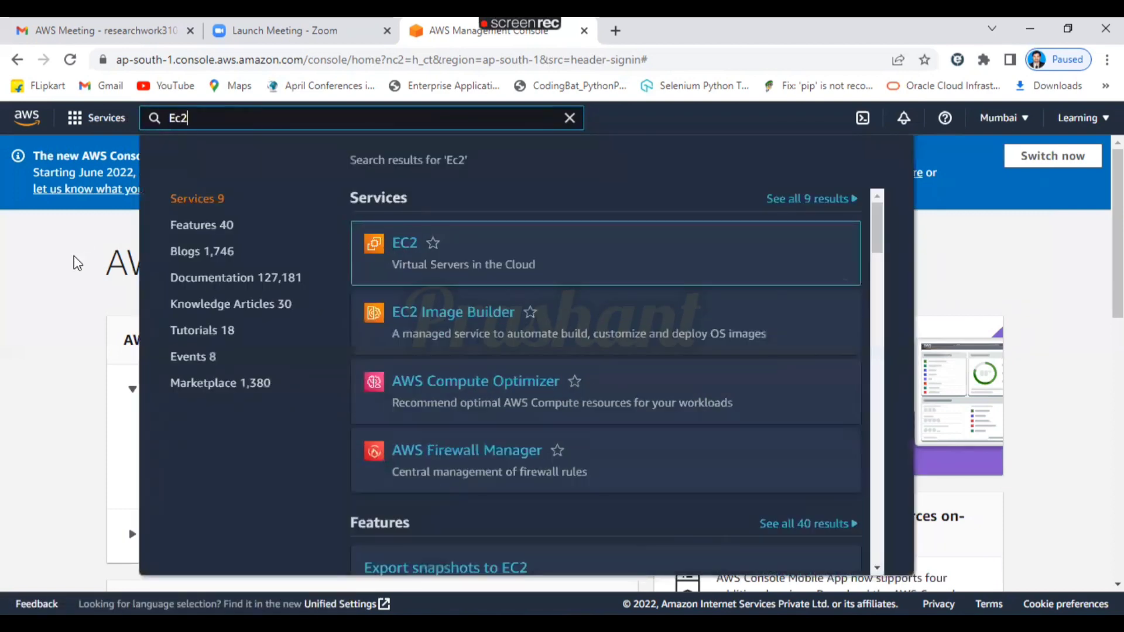
click(82, 257)
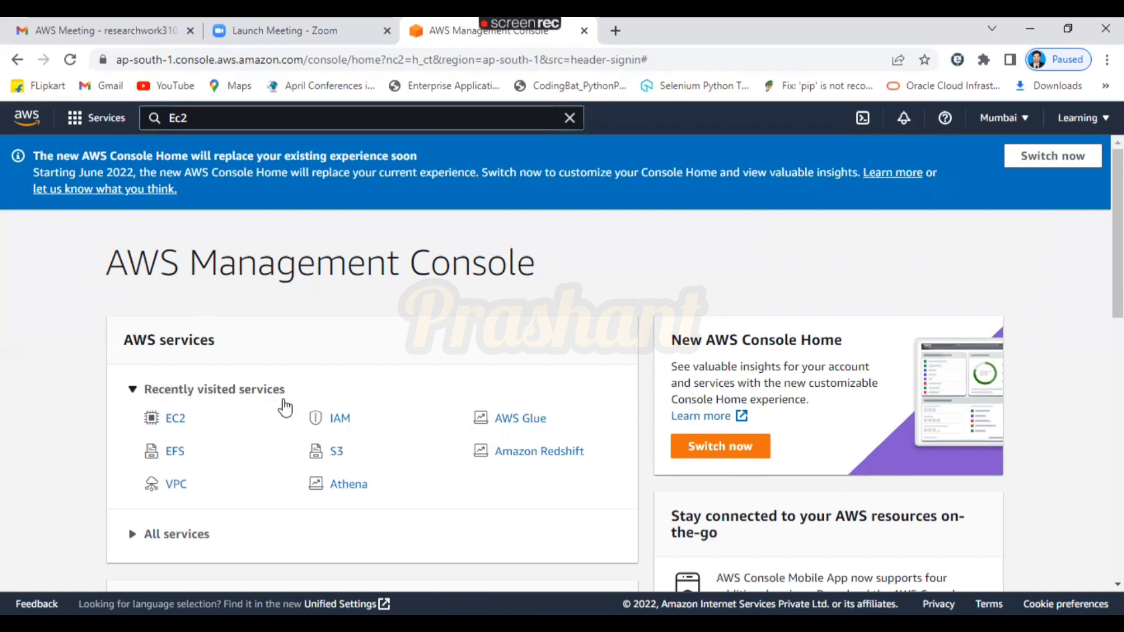
Open the EC2 service and list its instances with the running-state filter removed
click(176, 423)
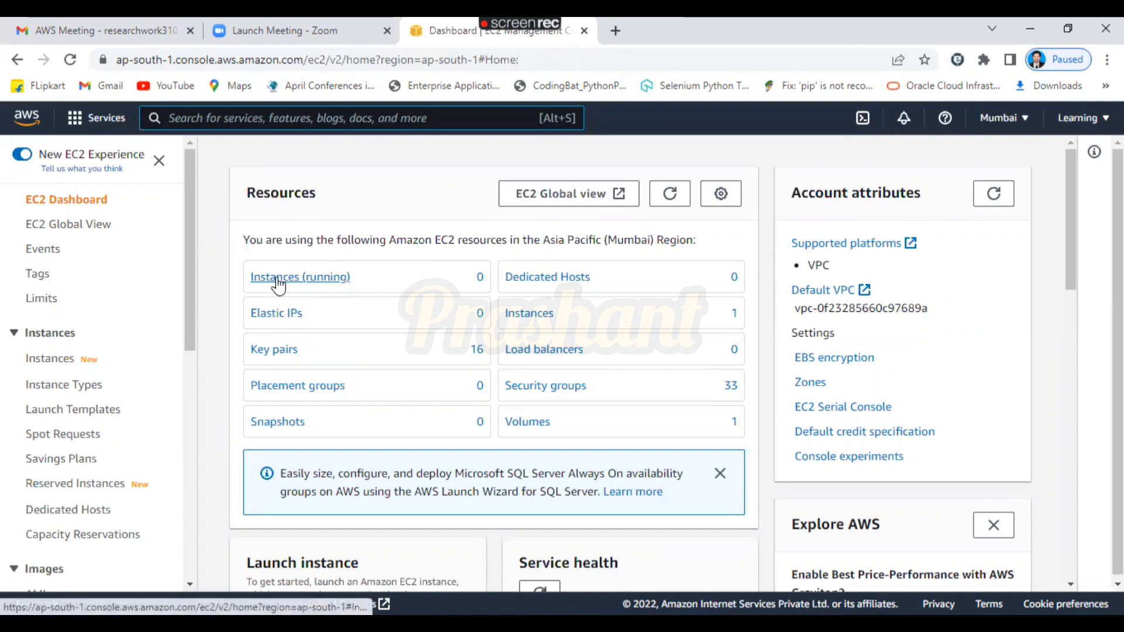
click(313, 284)
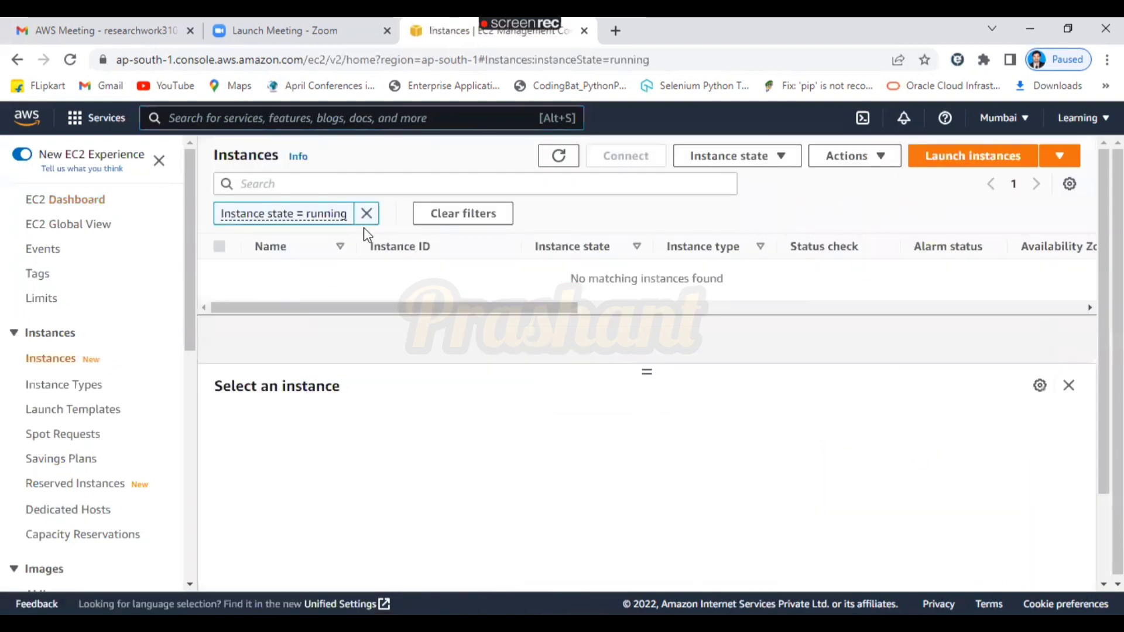
click(366, 214)
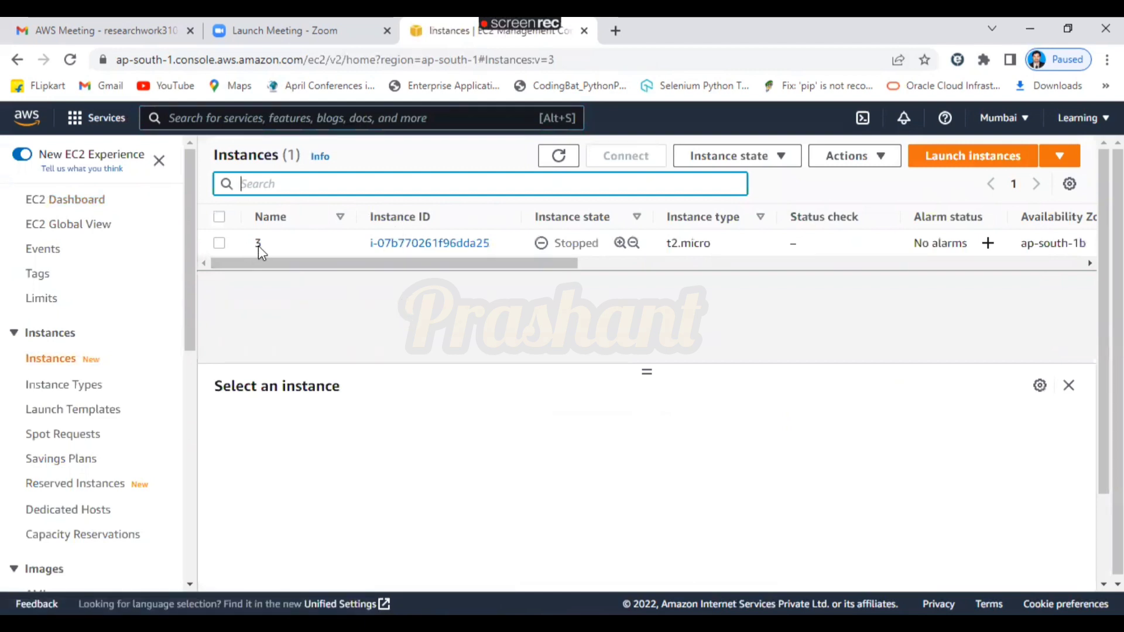
Select the instance named 3 and view its available instance state actions without applying any
mouse_move(273, 258)
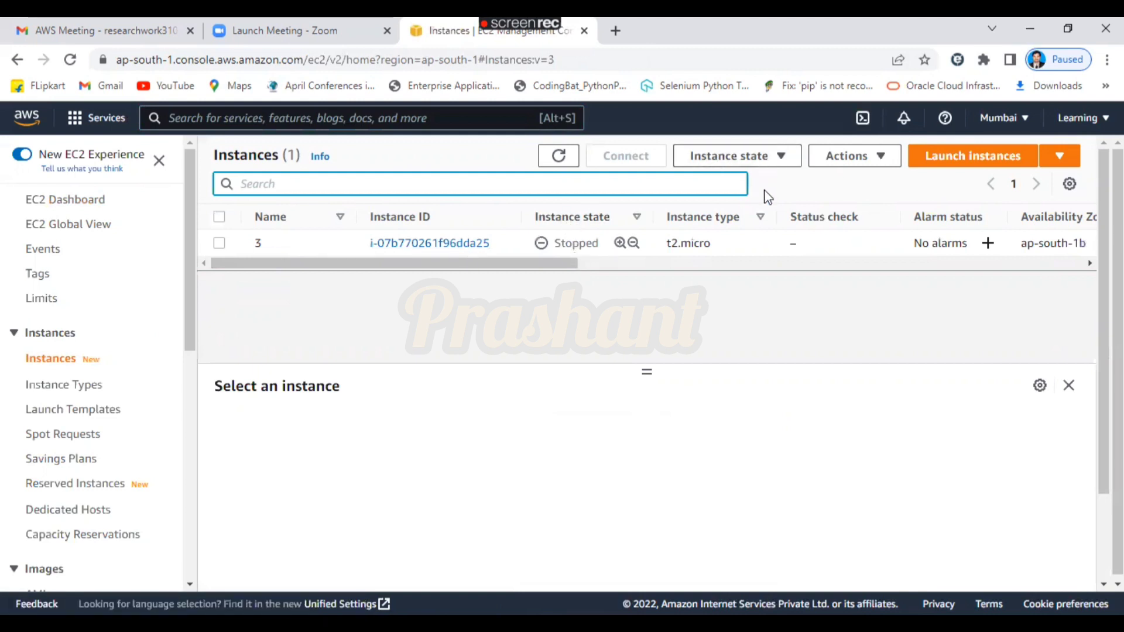
click(220, 248)
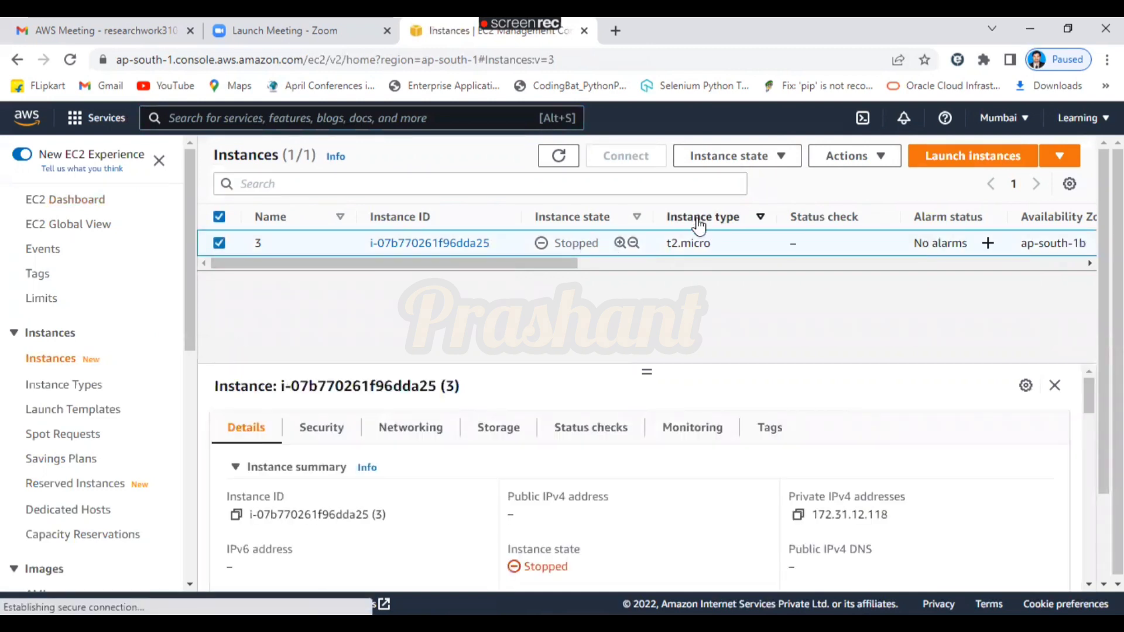
click(783, 162)
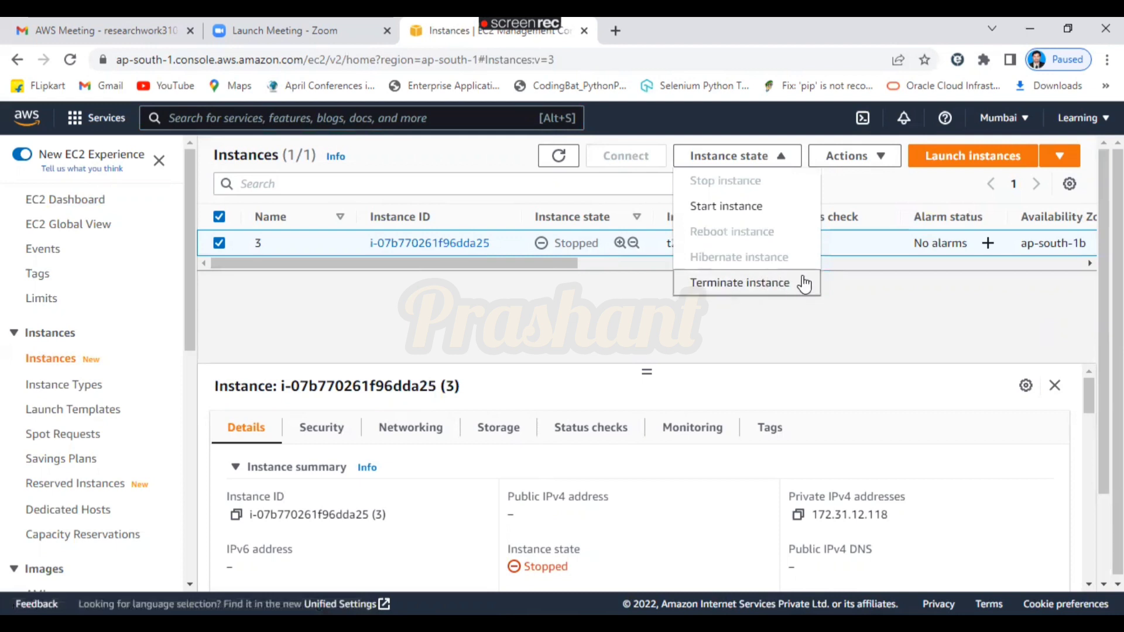
click(748, 338)
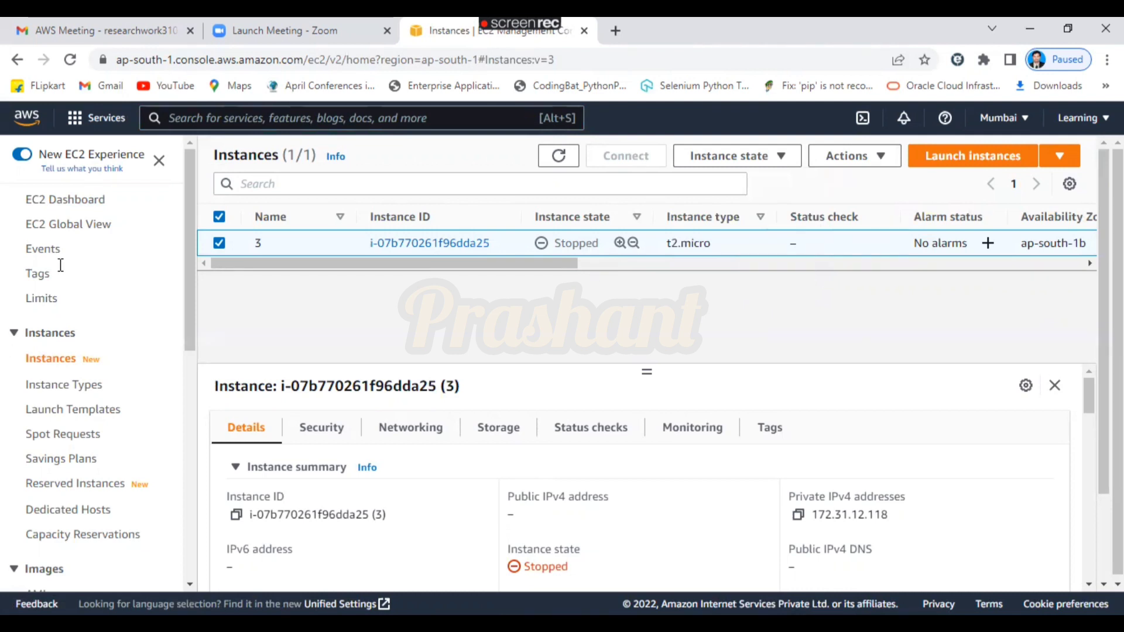
key(alt+Tab)
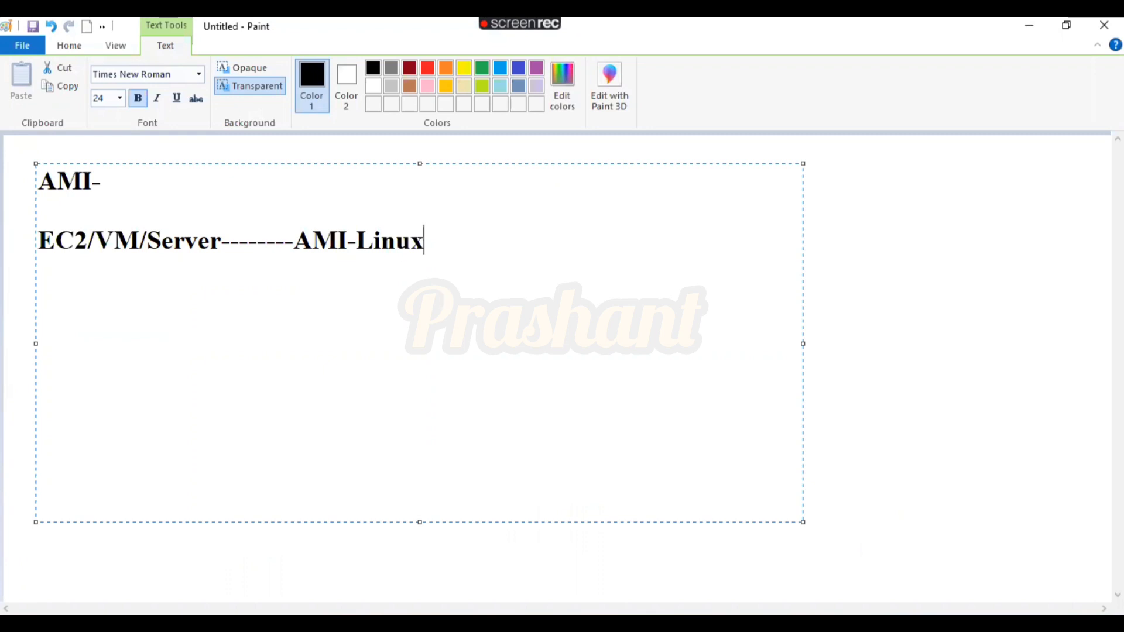
key(alt+Tab)
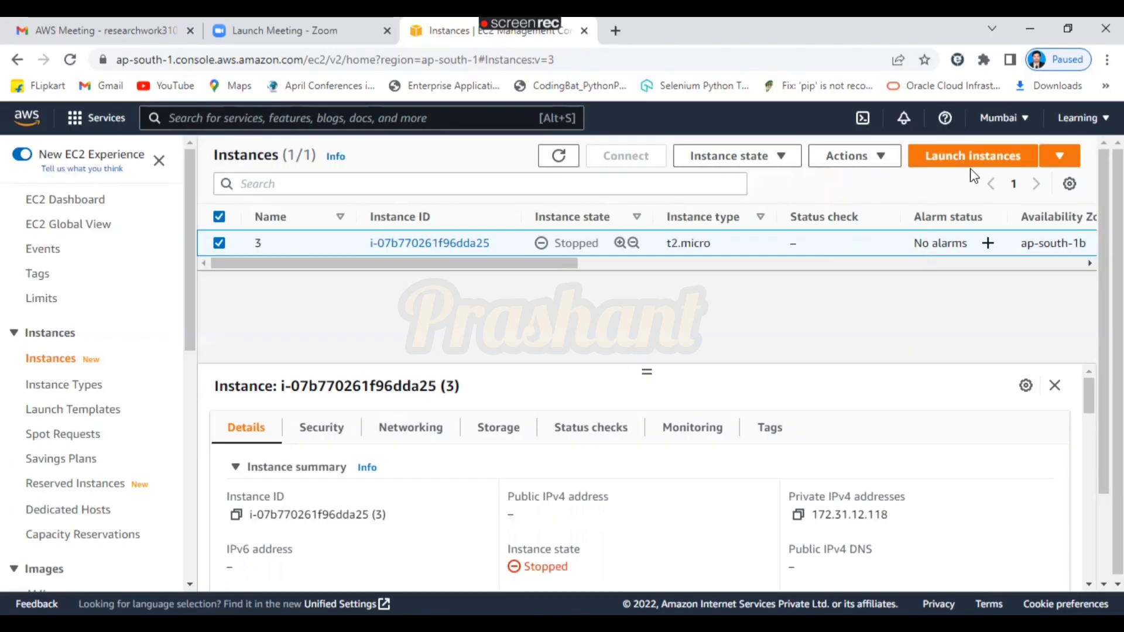
Start launching a new EC2 instance and name it LinuxMC
click(963, 158)
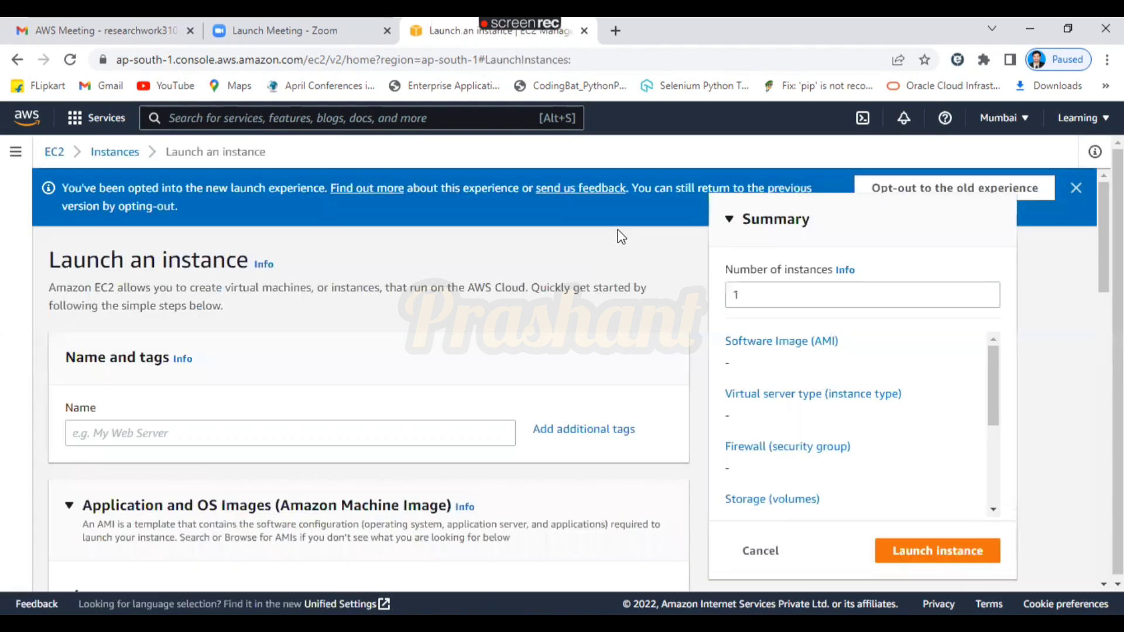
click(169, 440)
text(Li)
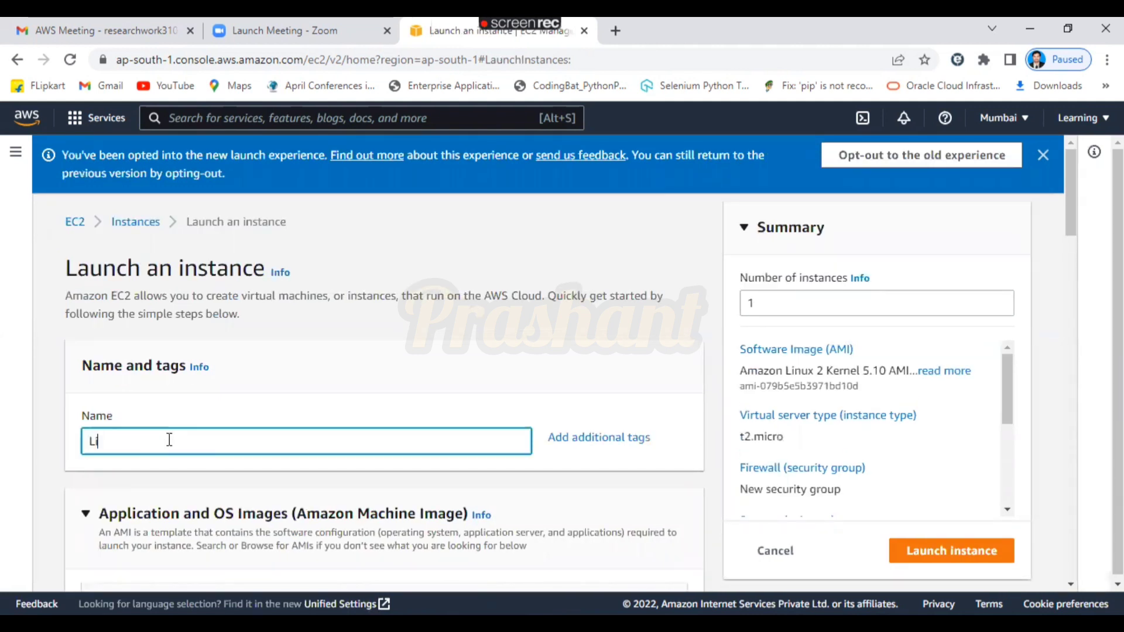
text(nux)
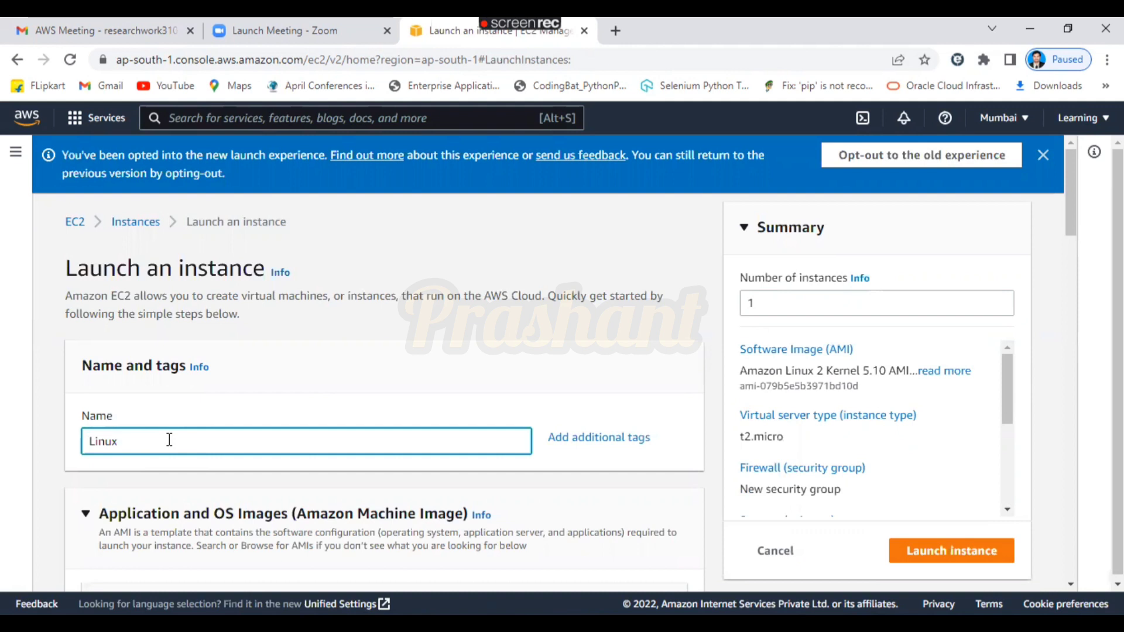
text(MC)
drag(1077, 214, 1070, 195)
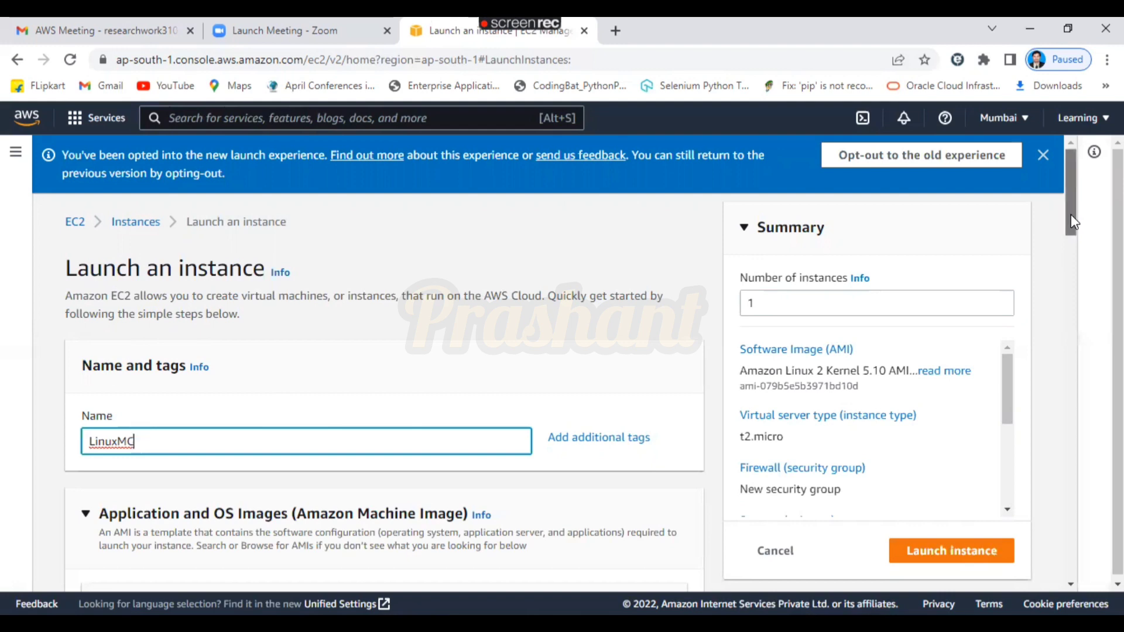
Review the Amazon Linux machine images, keeping Amazon Linux 2 AMI (HVM) - Kernel 5.10, SSD Volume Type
drag(1071, 215, 1074, 242)
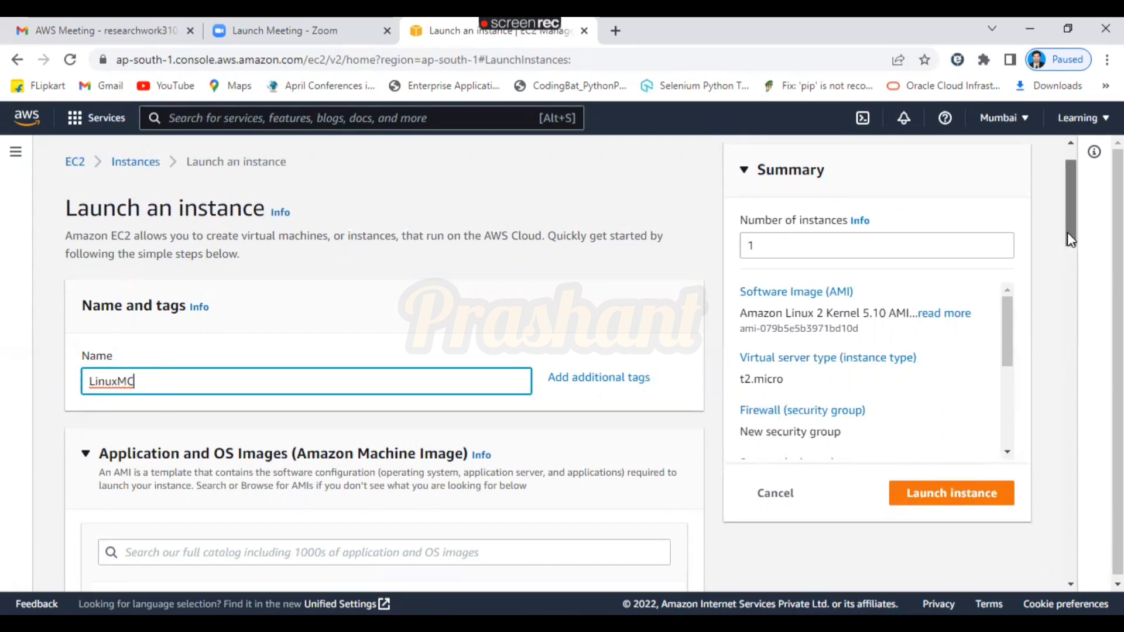
scroll(1067, 233, down, 2)
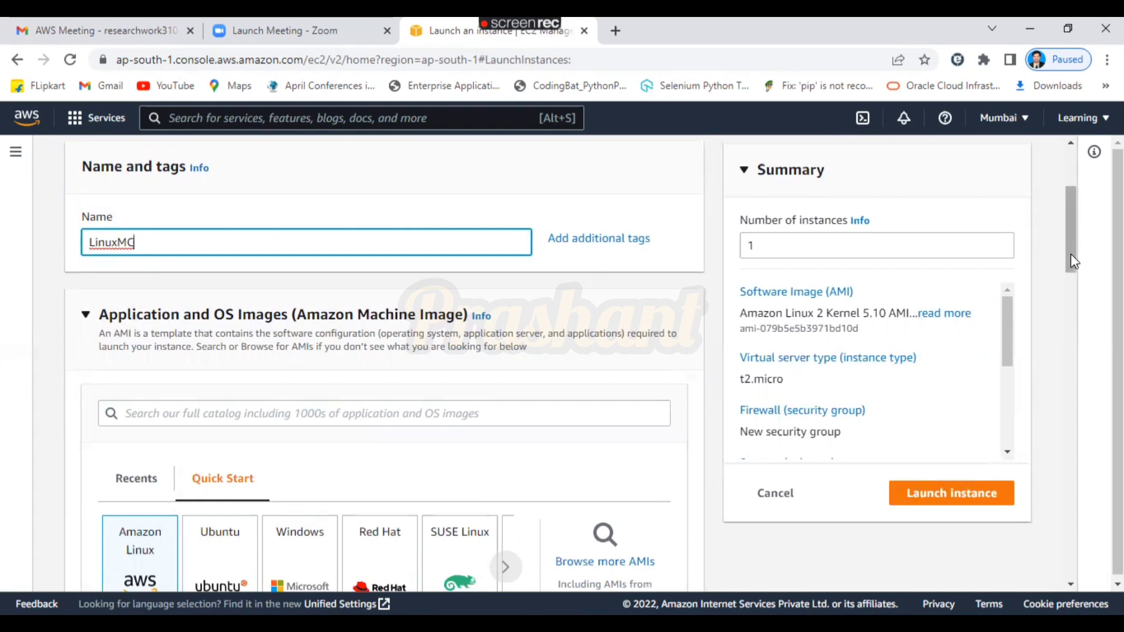
drag(1070, 258, 1084, 301)
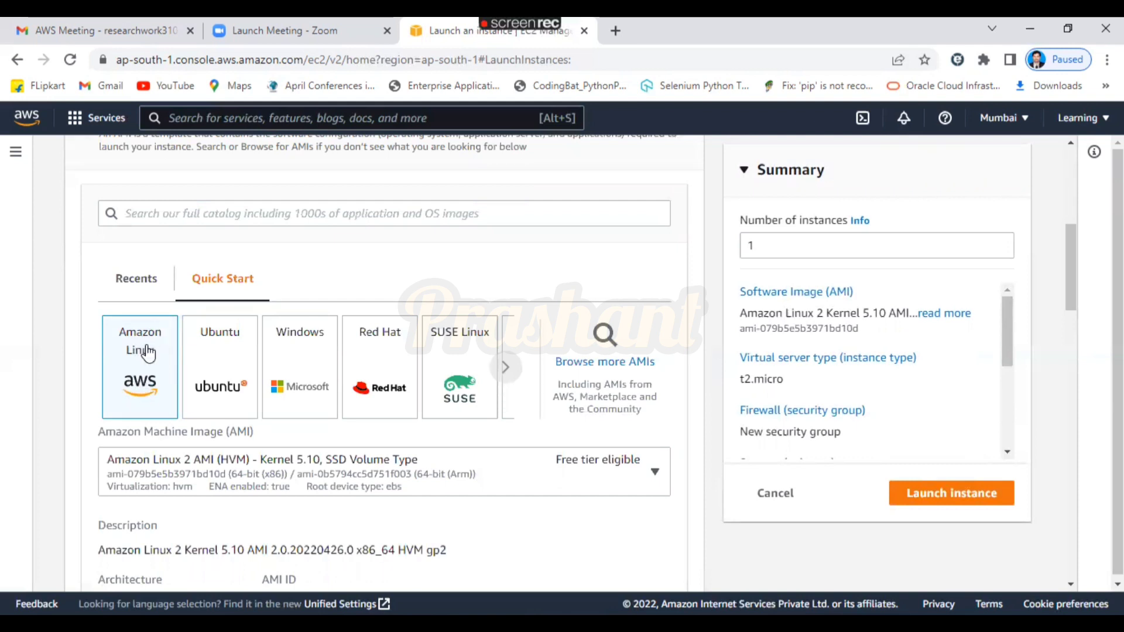
drag(1068, 284, 1079, 323)
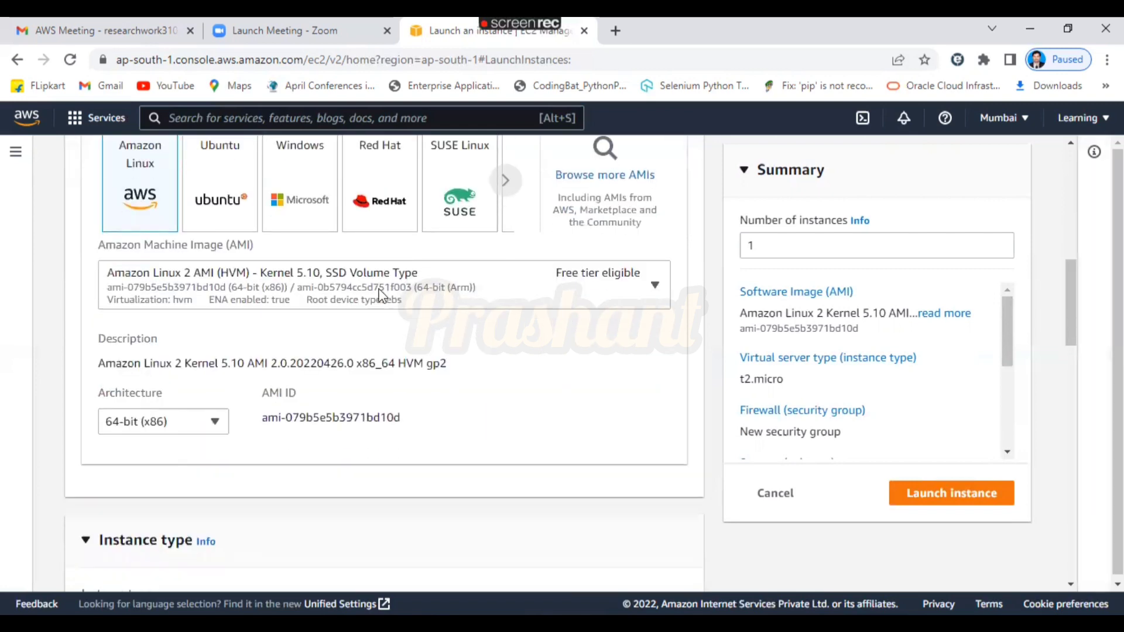
click(643, 304)
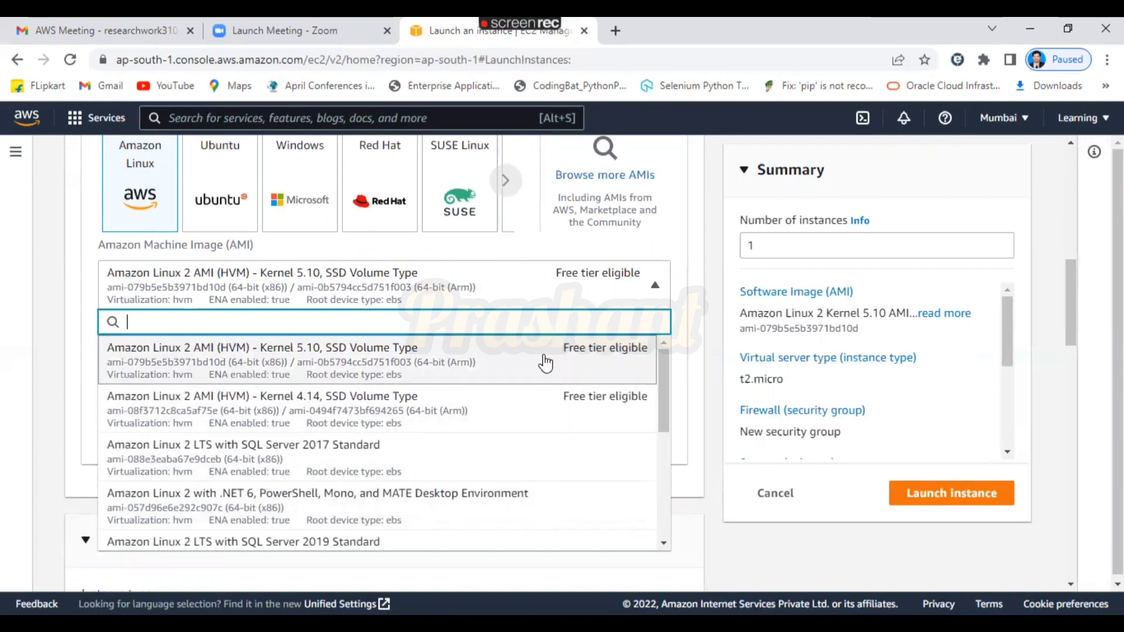
click(241, 293)
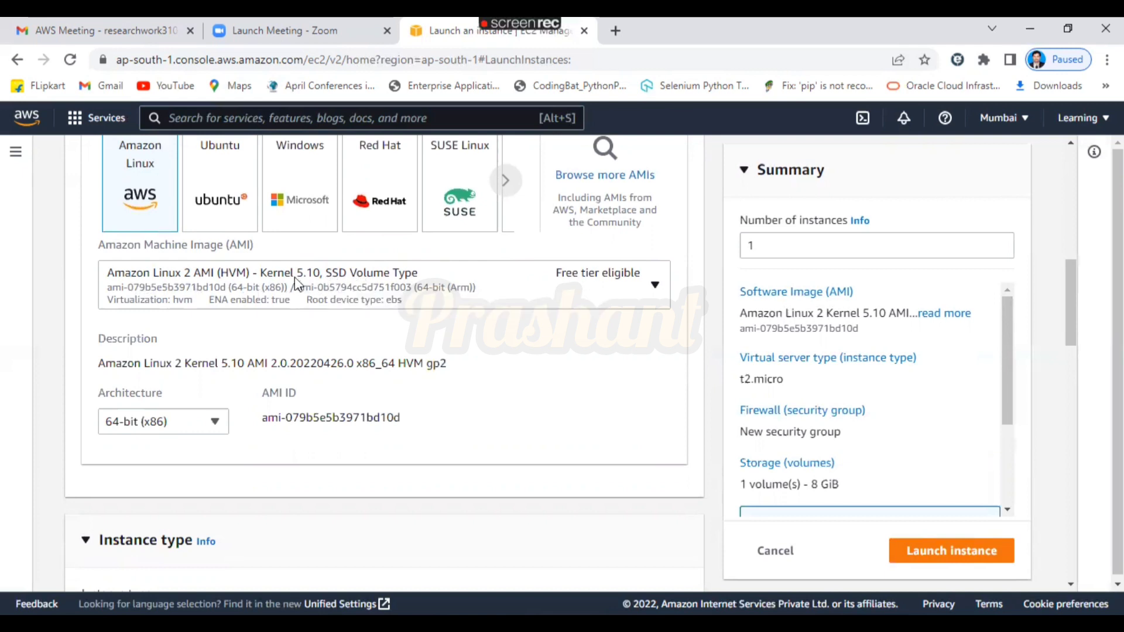
Check the architecture options for the Amazon Linux image, keeping 64-bit (x86)
click(220, 423)
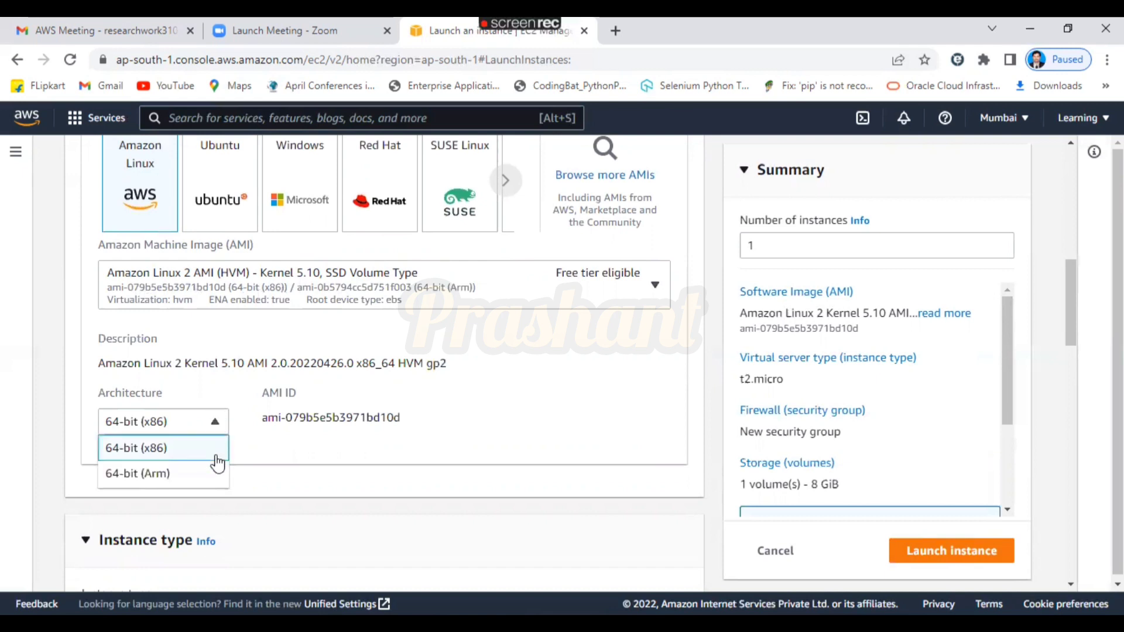
click(276, 455)
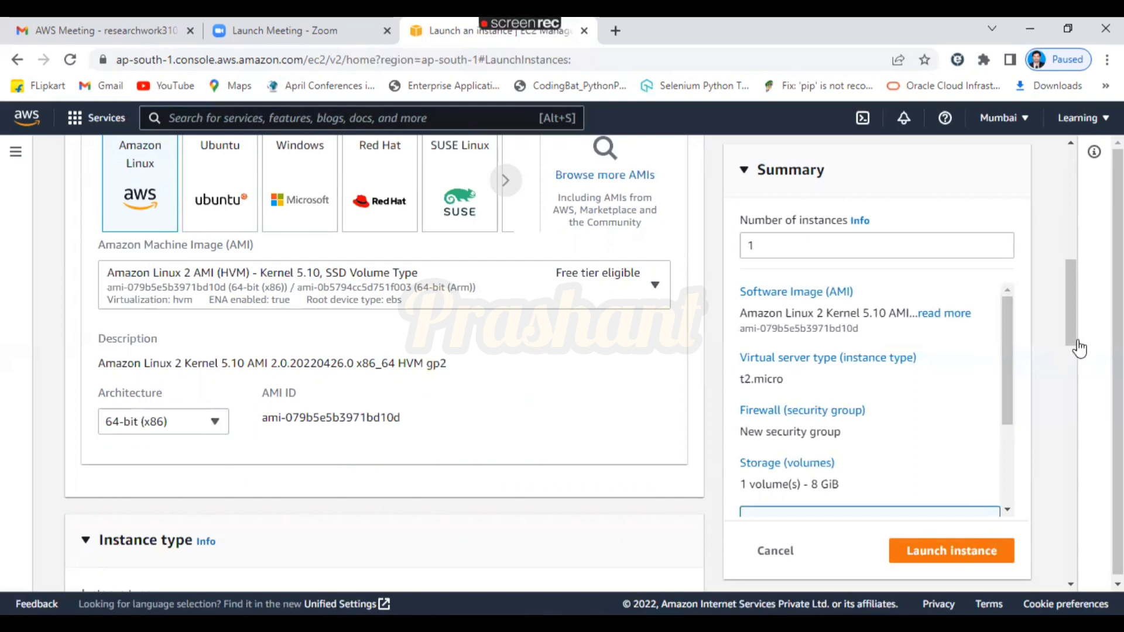
drag(1075, 347, 1083, 404)
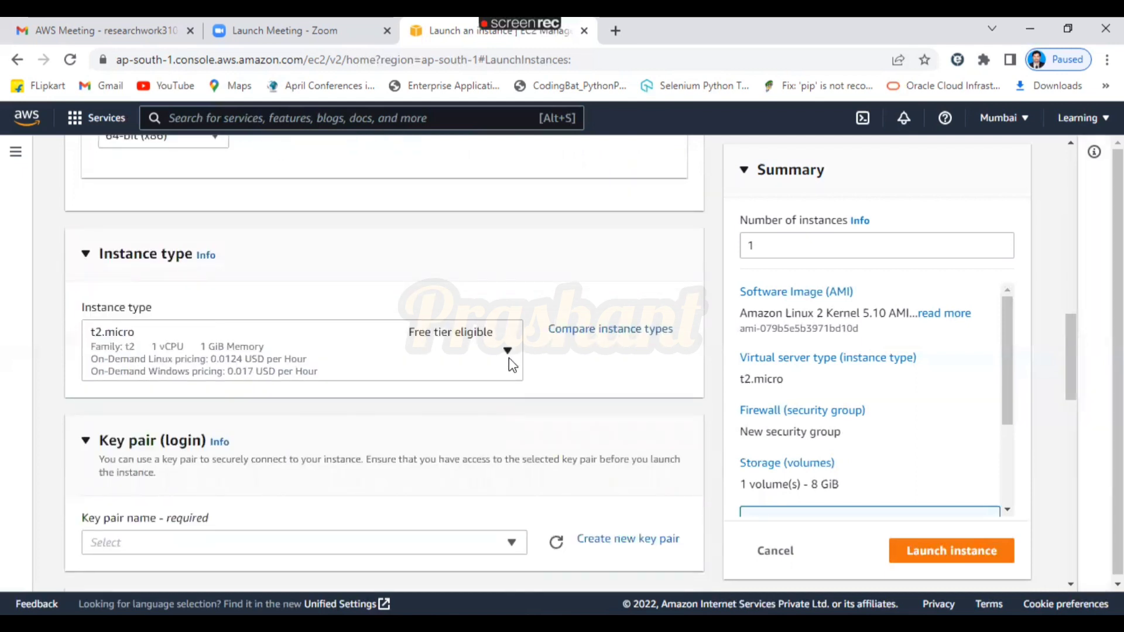
Review the available instance types, keeping t2.micro
click(508, 358)
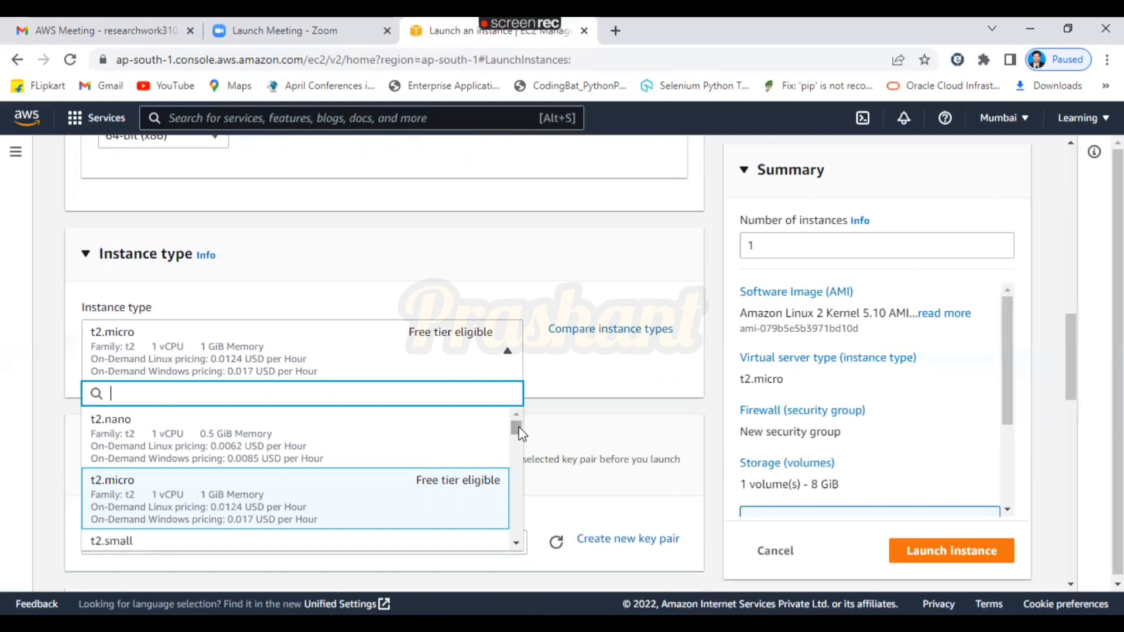
mouse_move(522, 433)
mouse_down()
mouse_move(532, 468)
mouse_move(526, 428)
mouse_up()
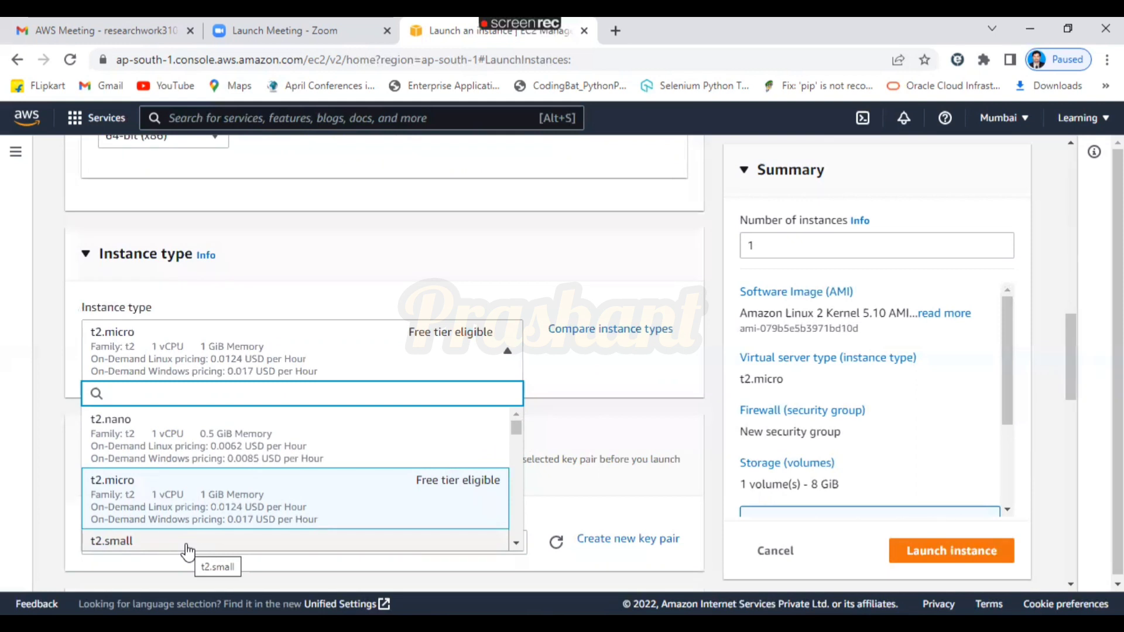
click(642, 402)
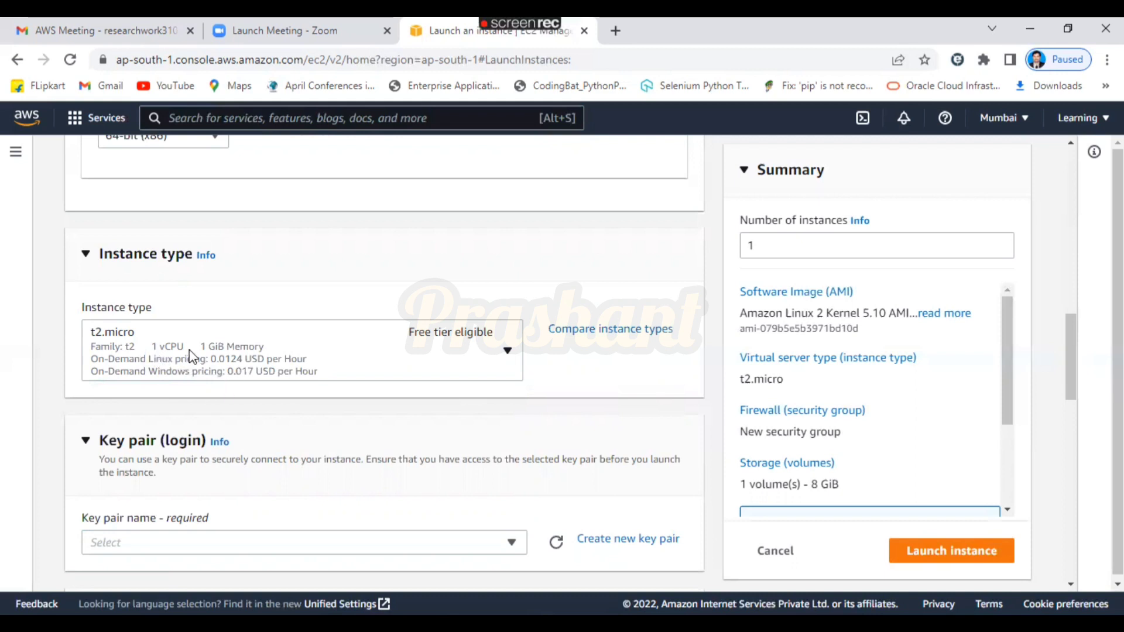
Look through the existing key pairs for the instance login without choosing one
scroll(240, 273, down, 2)
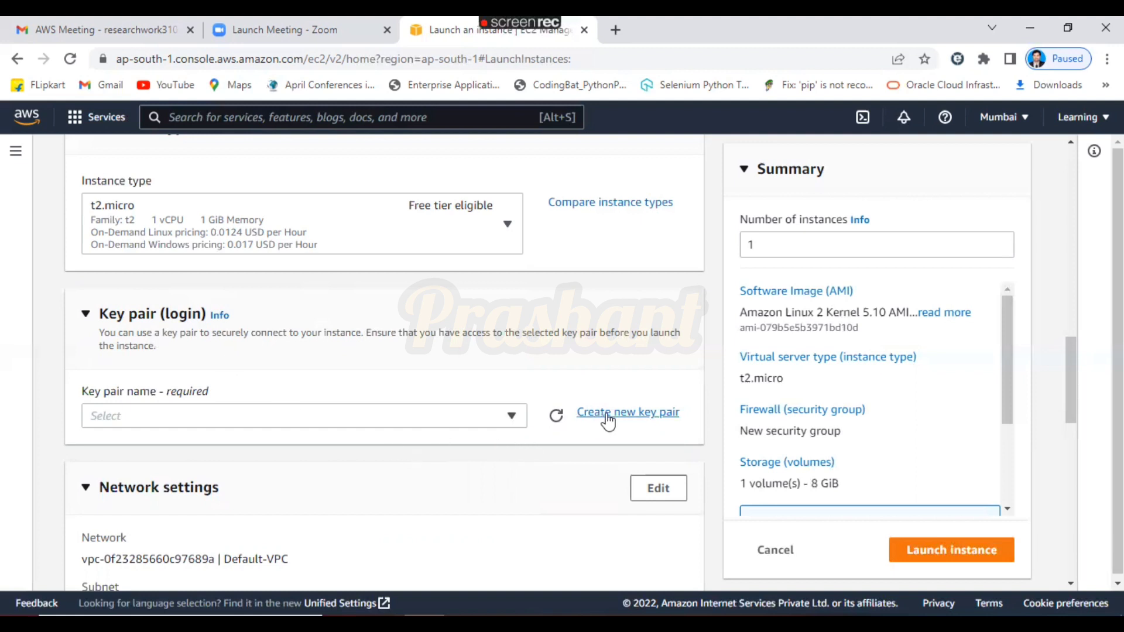
click(518, 415)
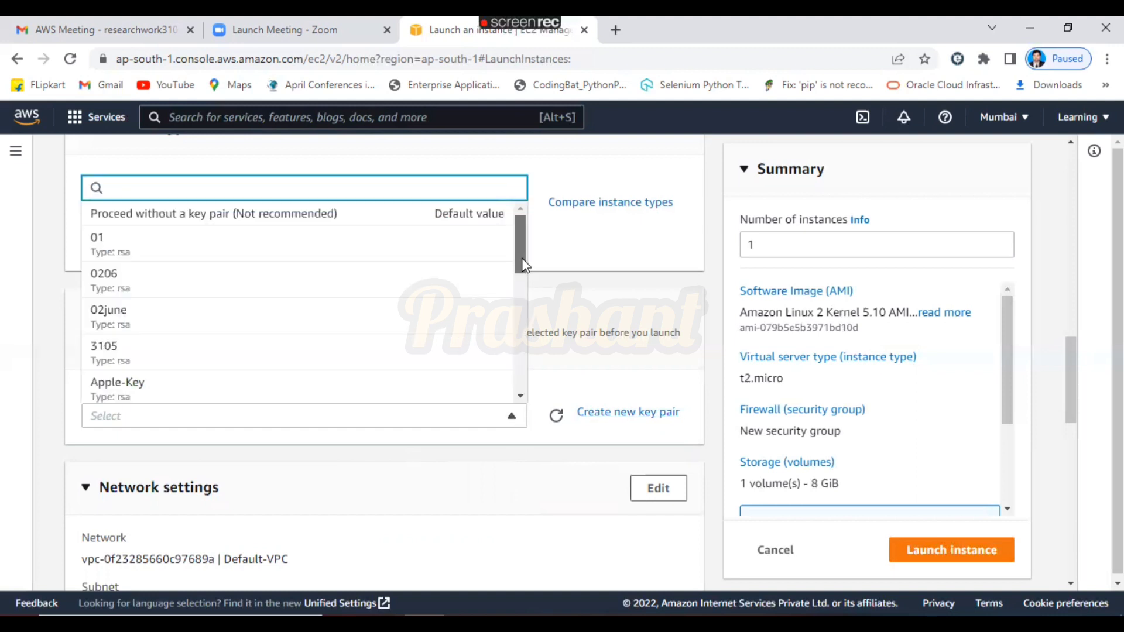
drag(526, 273, 523, 236)
click(570, 266)
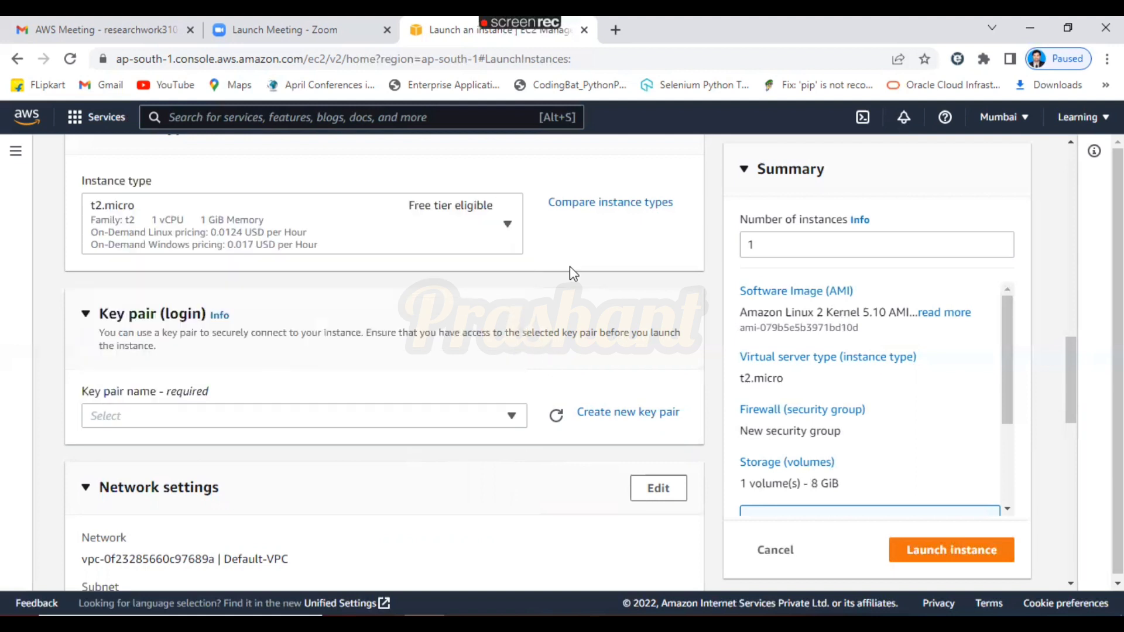
Create a new RSA key pair named Linuxmckey with the .ppk private key file format
click(618, 417)
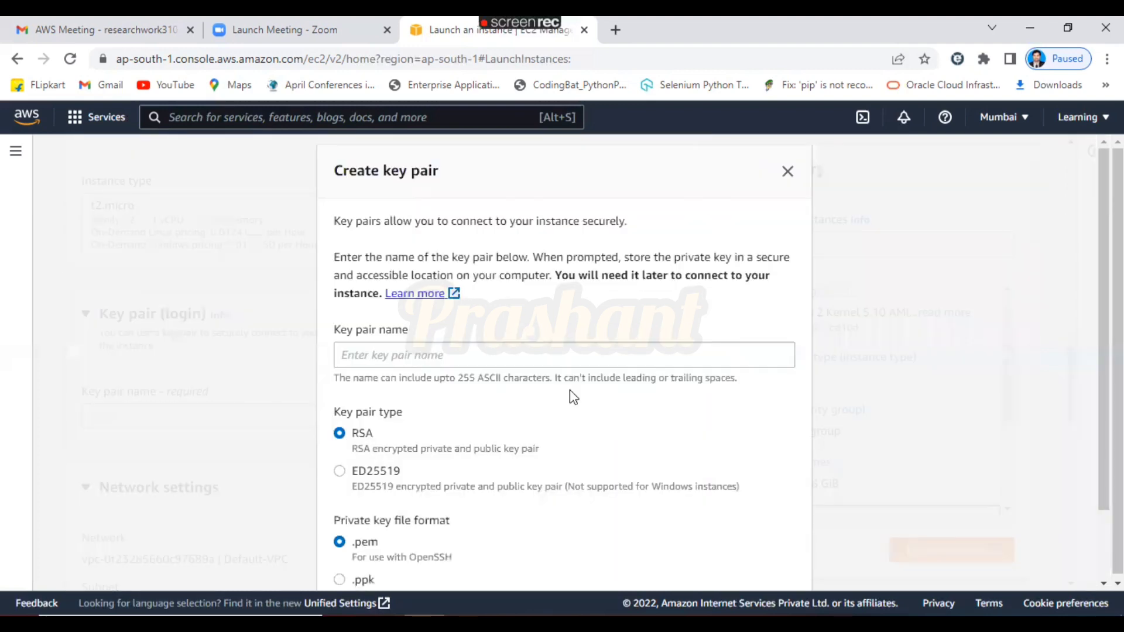
click(548, 353)
text(Li)
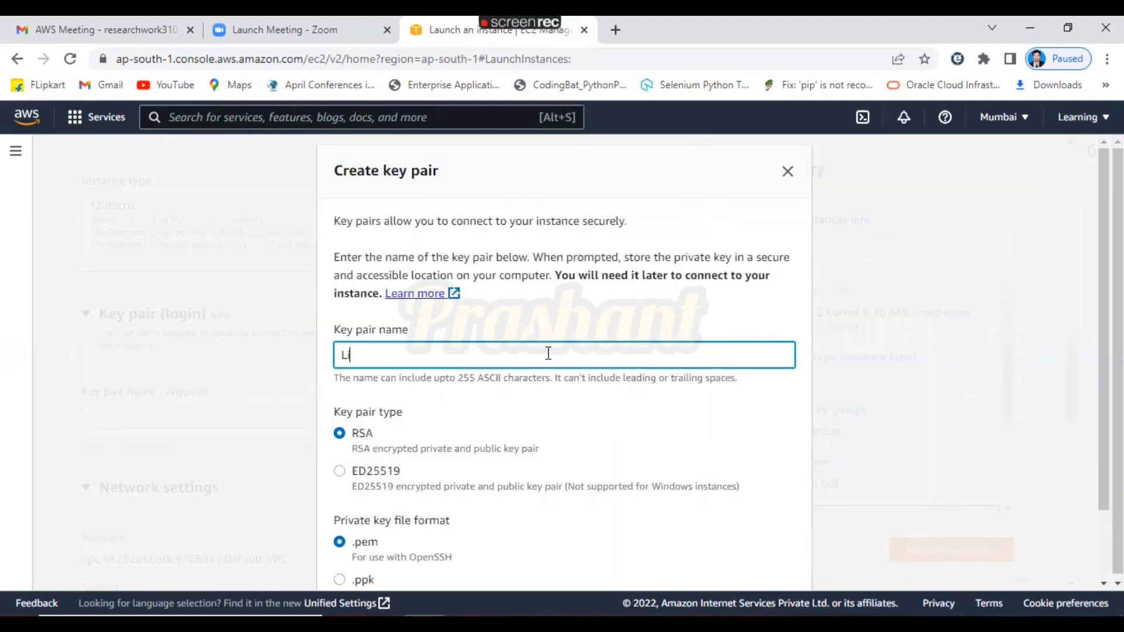
text(nuxmckey)
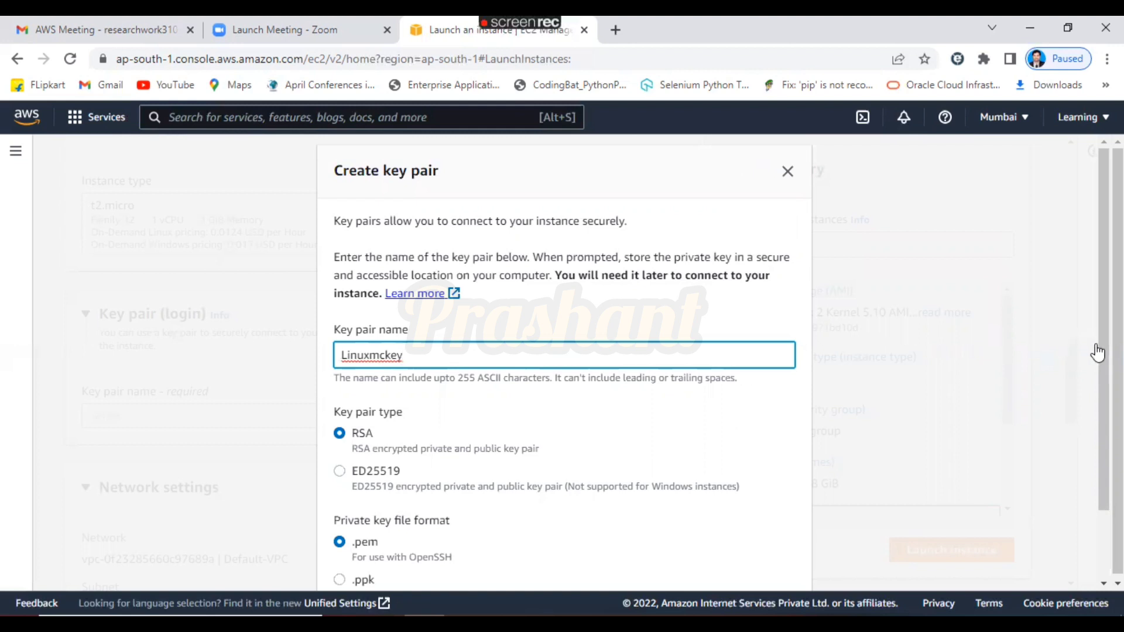
scroll(1098, 353, down, 3)
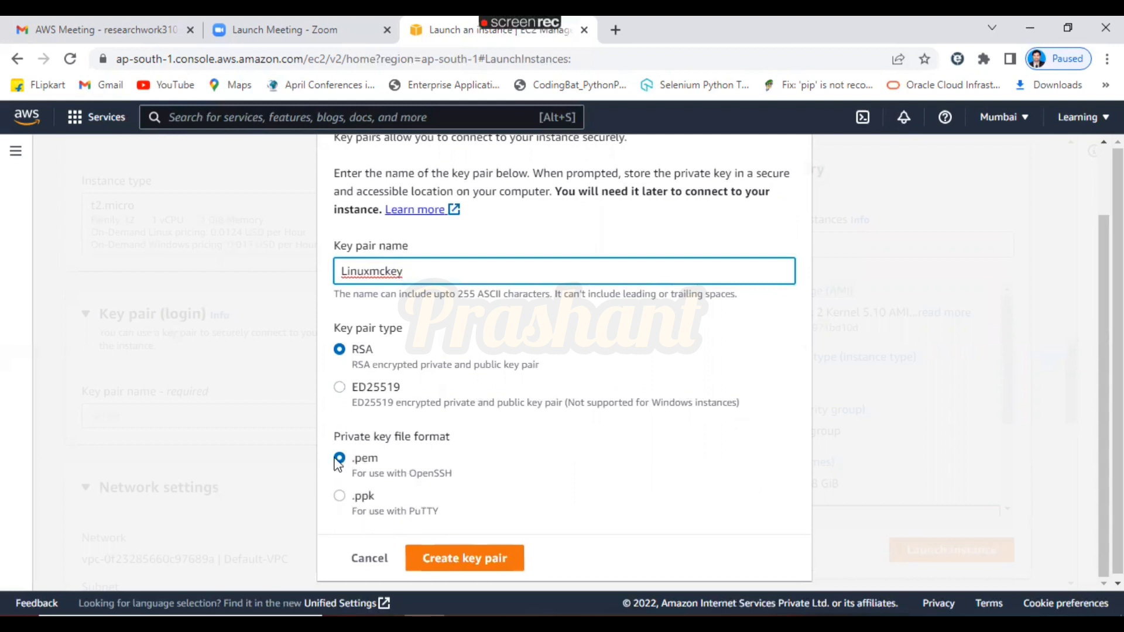
click(368, 502)
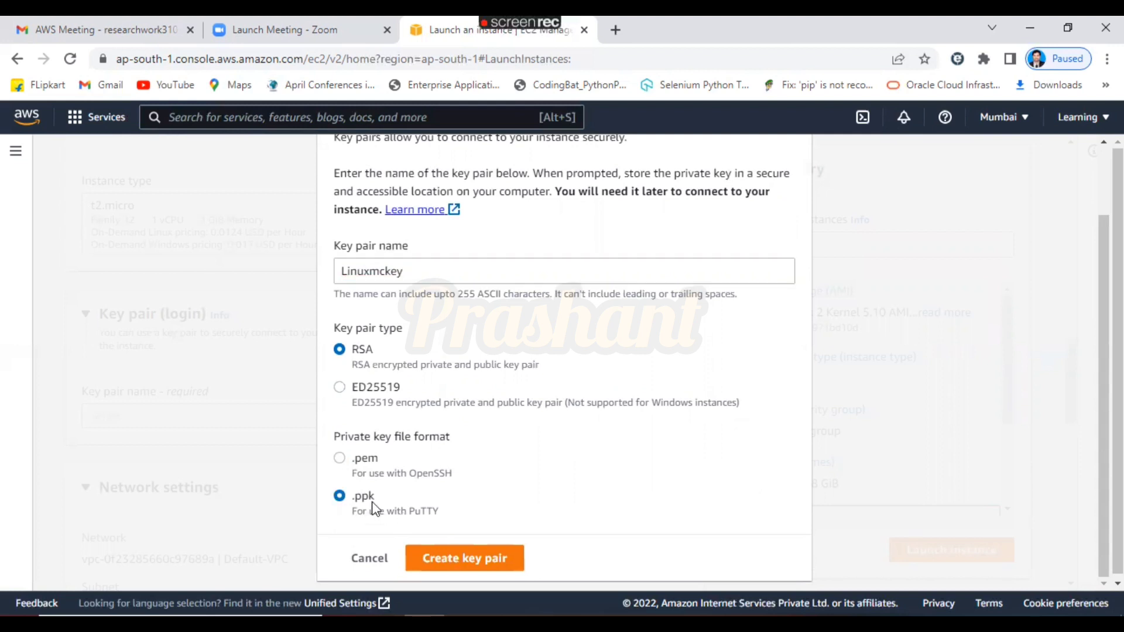
click(450, 557)
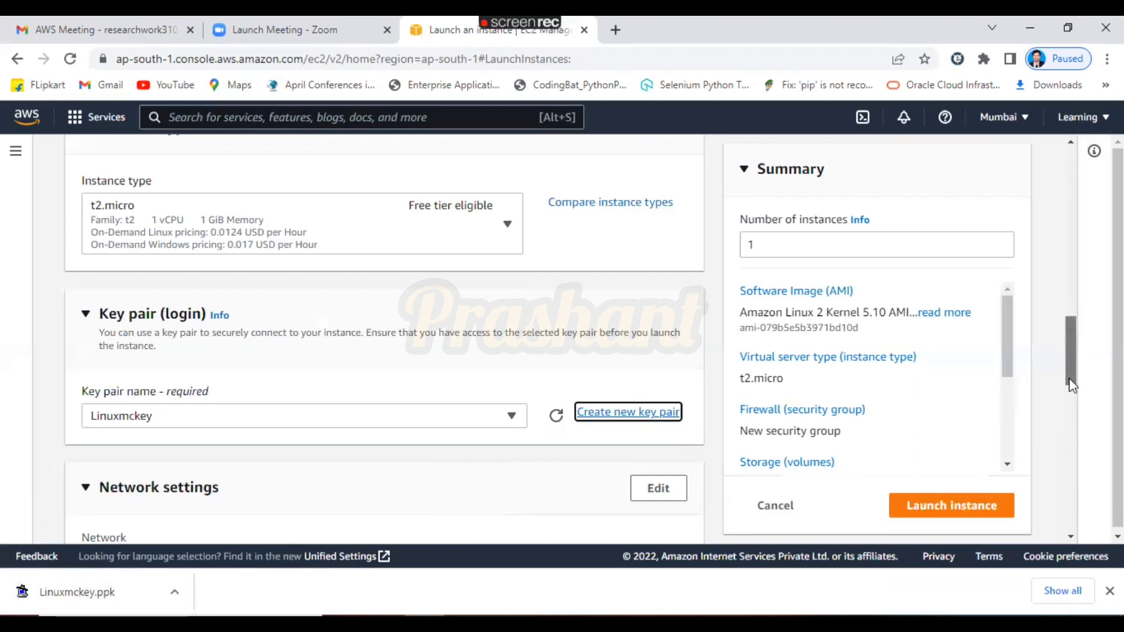
Review the default network, firewall and storage settings, and launch the instance without changing them
drag(1069, 378, 1084, 422)
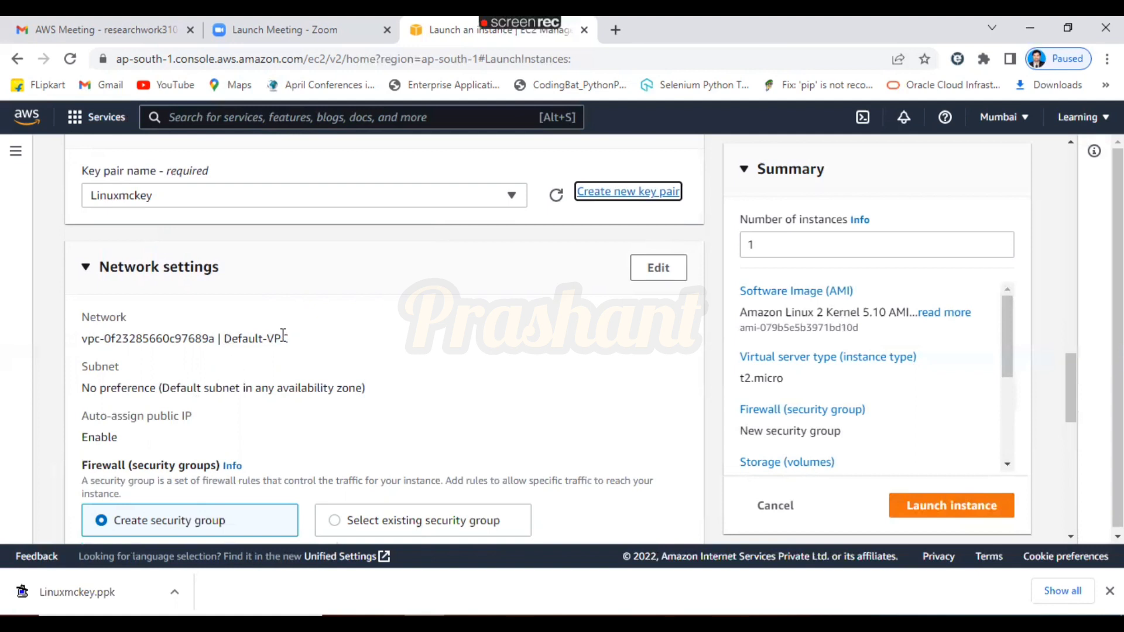
drag(268, 339, 295, 340)
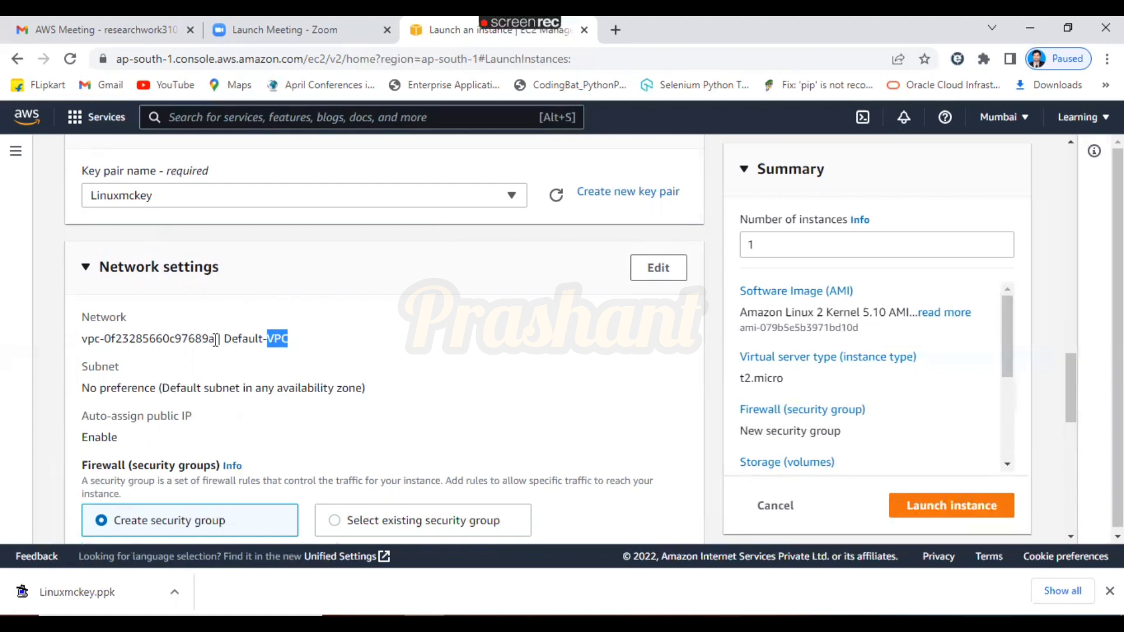
scroll(277, 339, down, 3)
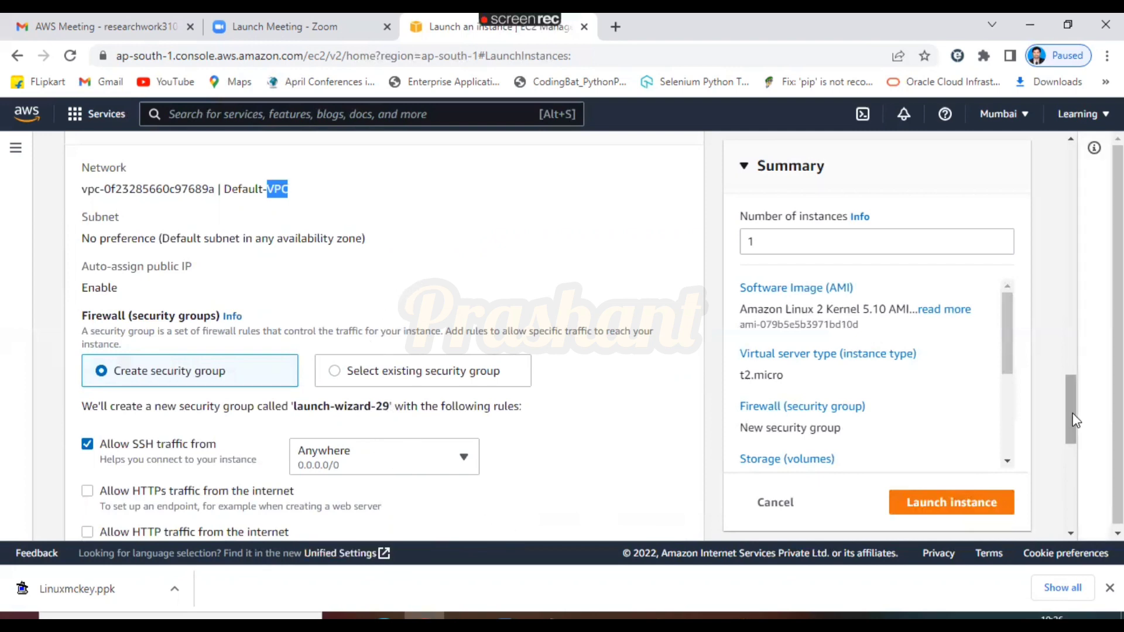
drag(1076, 420, 1084, 502)
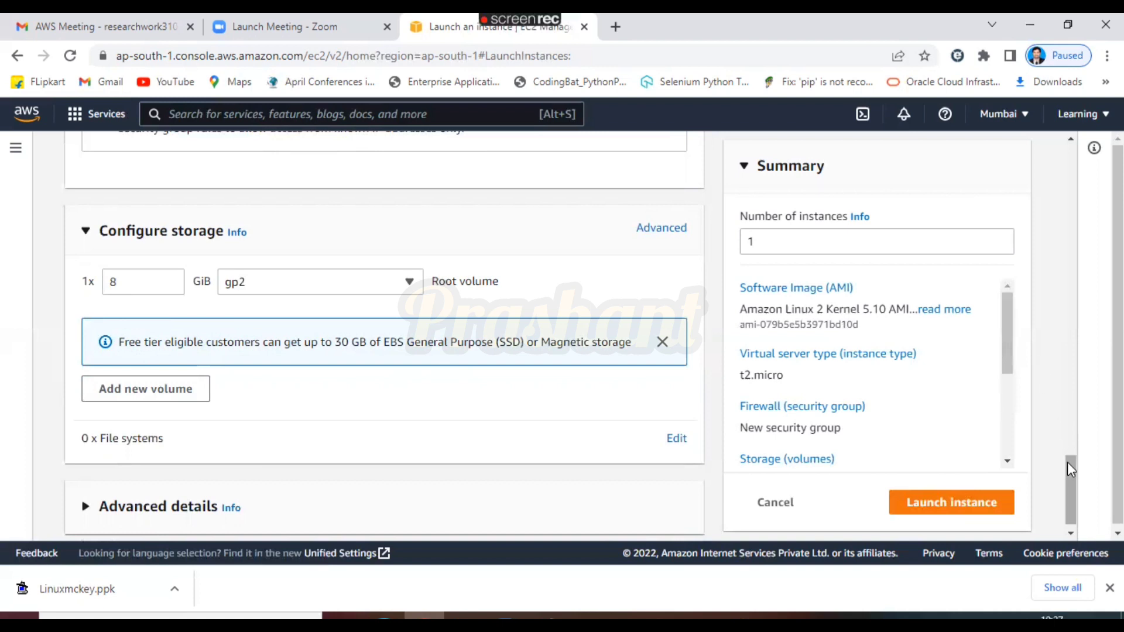
drag(1071, 464, 1070, 486)
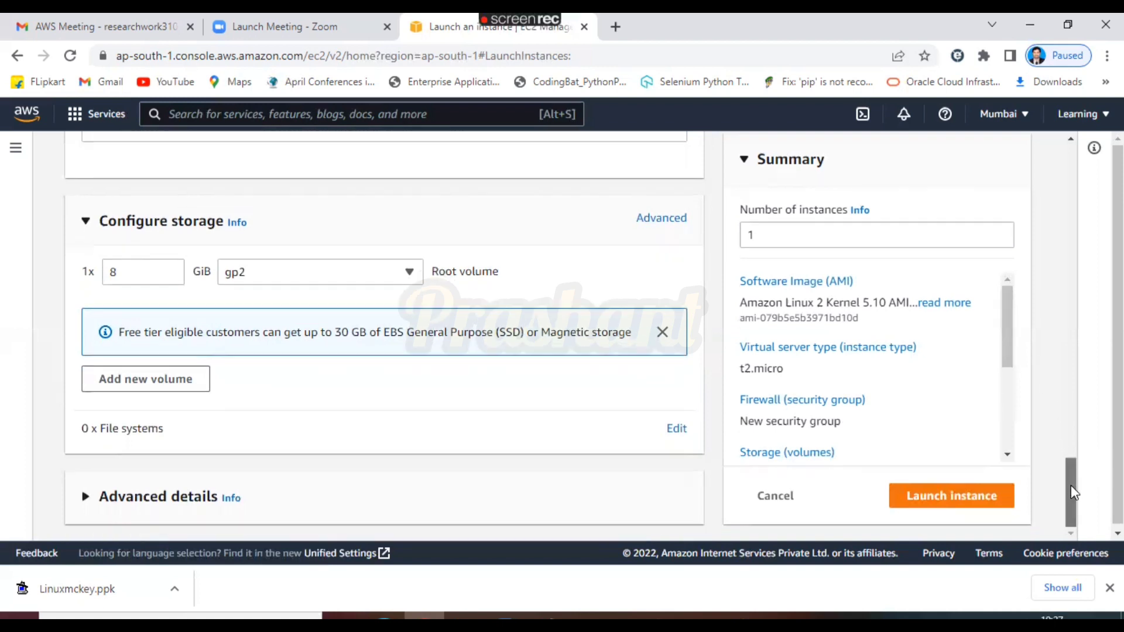
click(947, 496)
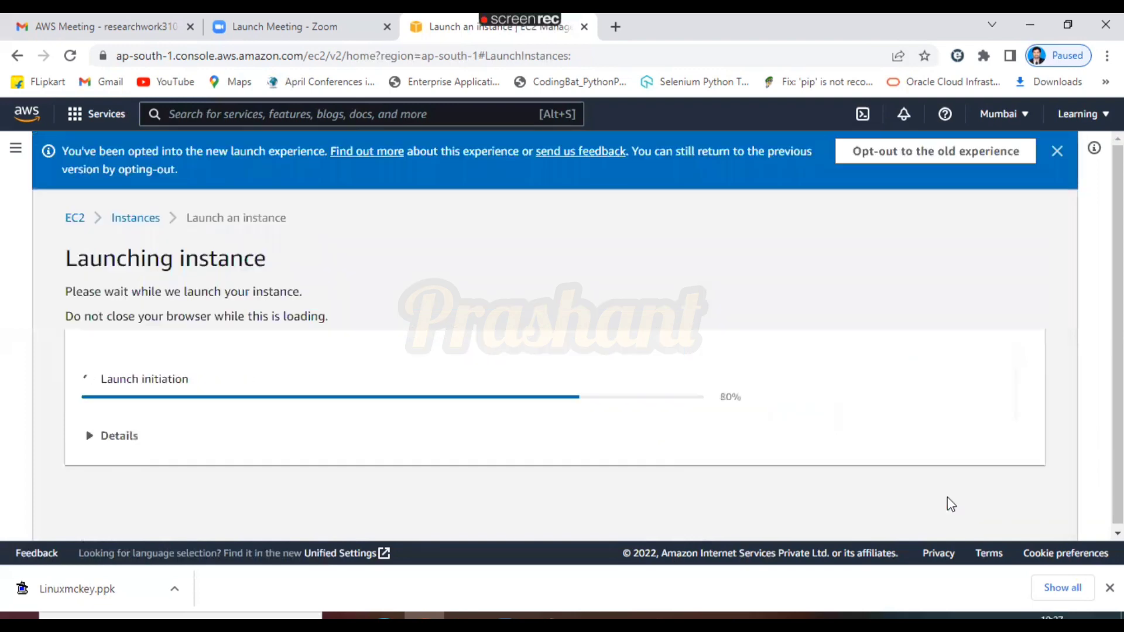
Return to the EC2 instances list, refresh it and select the LinuxMC instance
click(140, 222)
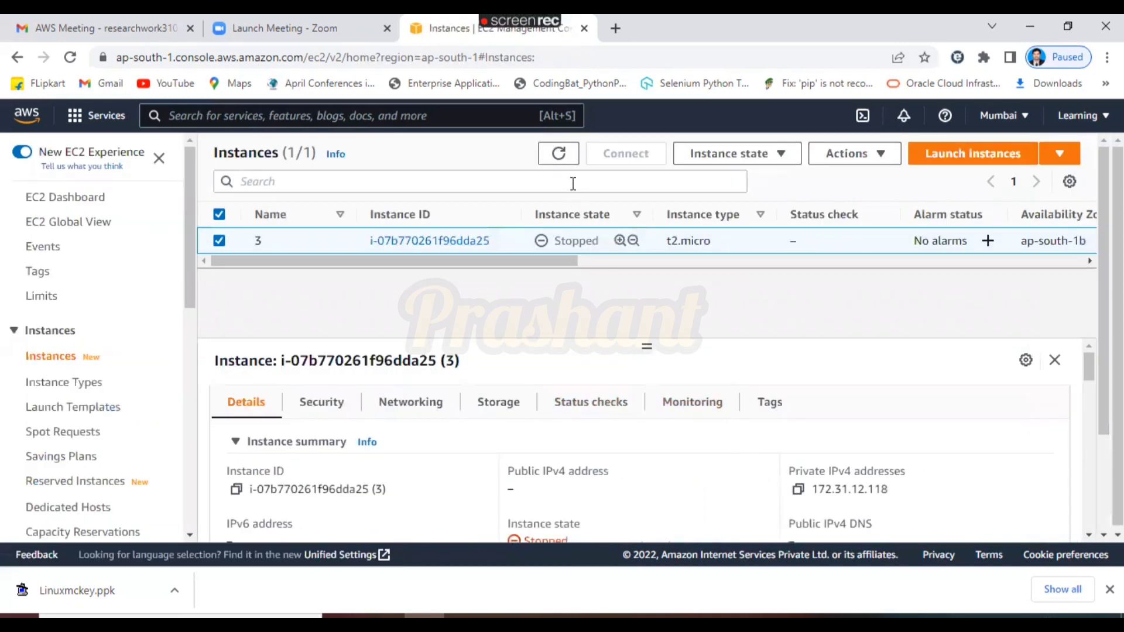
click(561, 159)
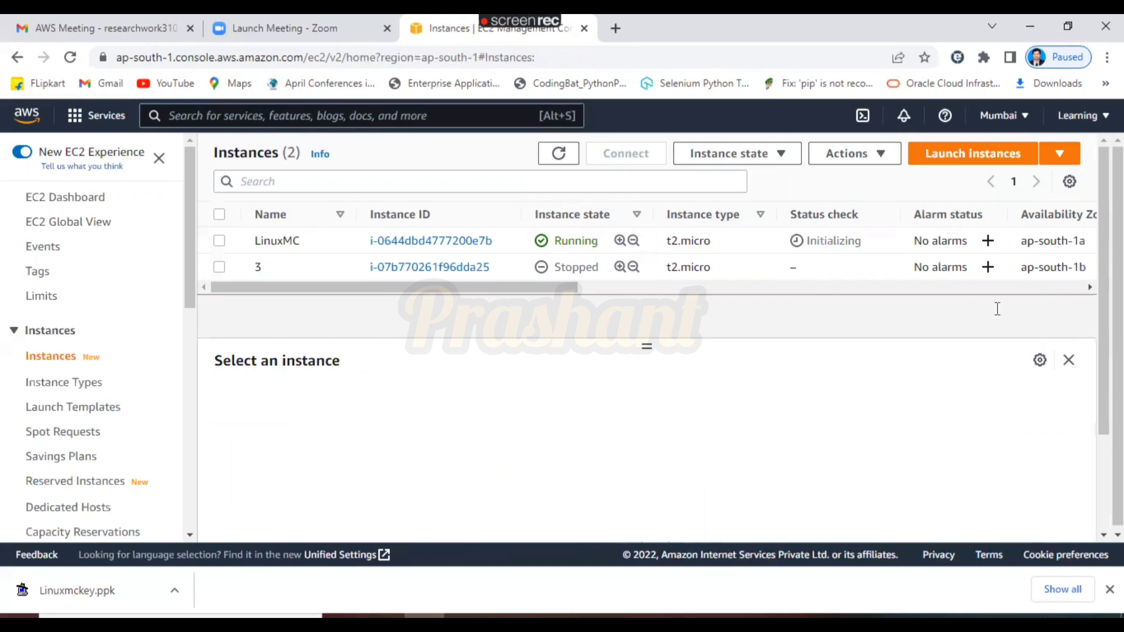
key(alt+Tab)
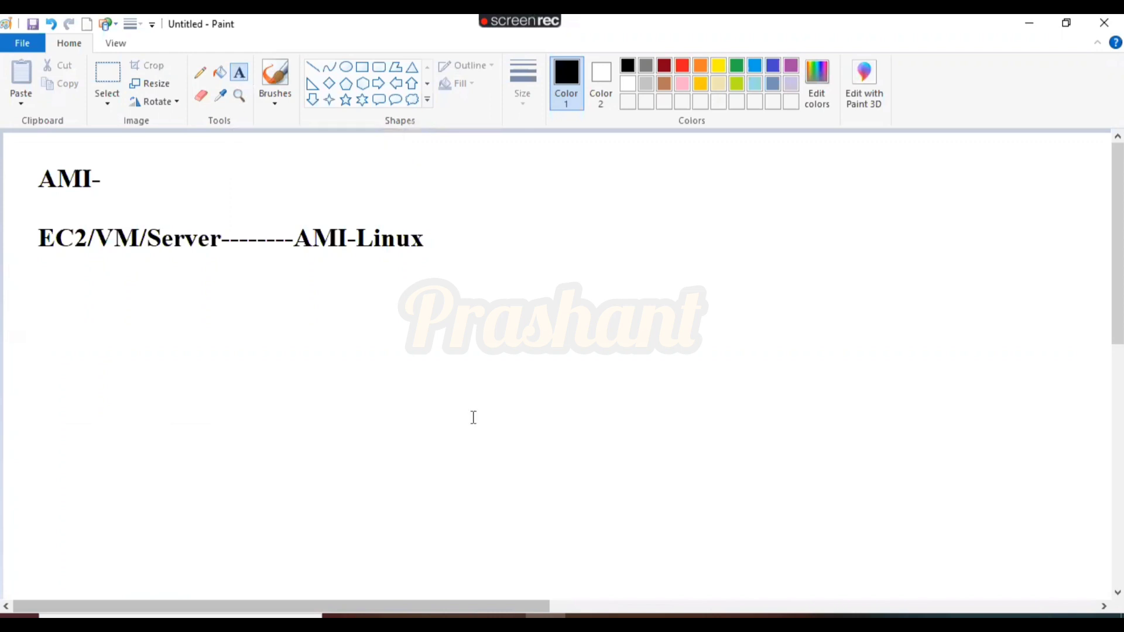
key(alt+Tab)
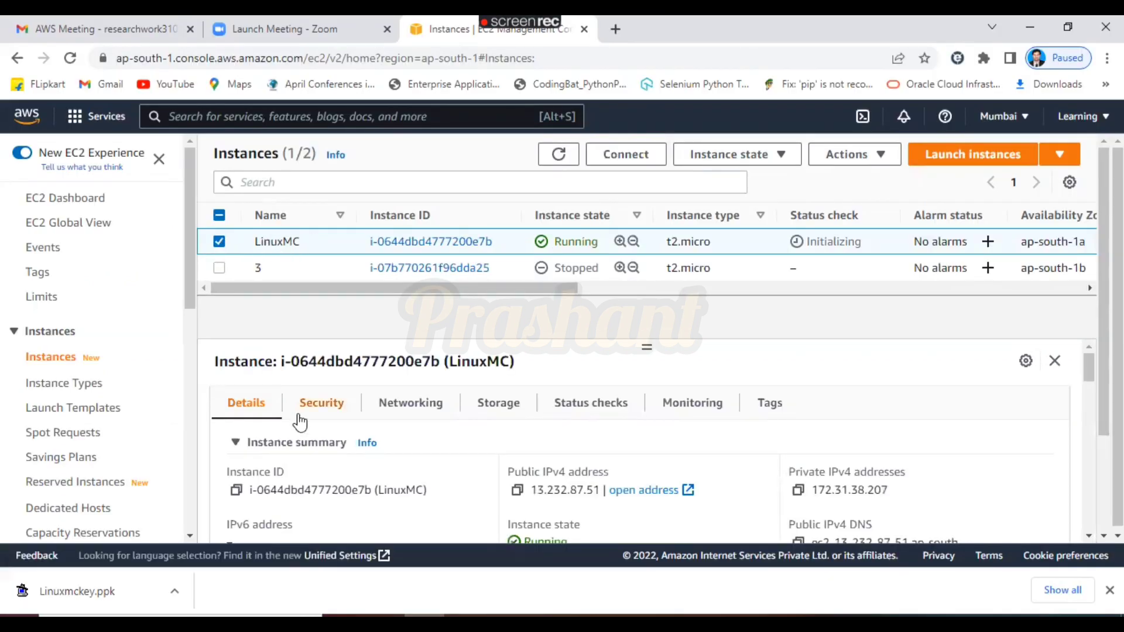
Examine the LinuxMC instance's summary details, including its IP addresses, Elastic IP field and instance state
click(332, 403)
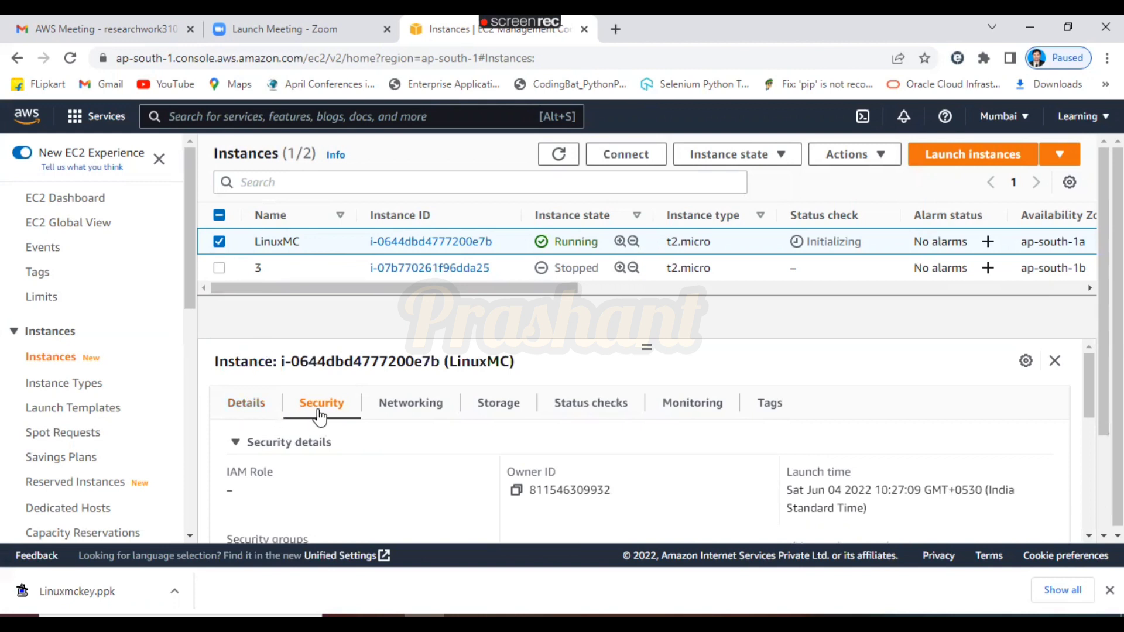
click(246, 406)
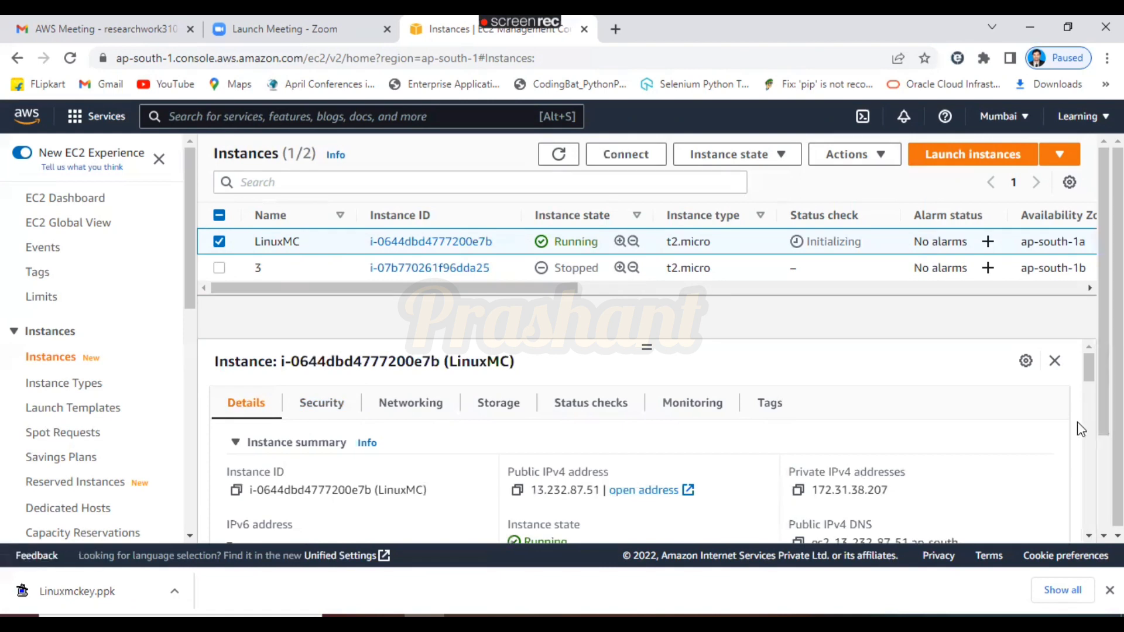
scroll(1094, 372, down, 3)
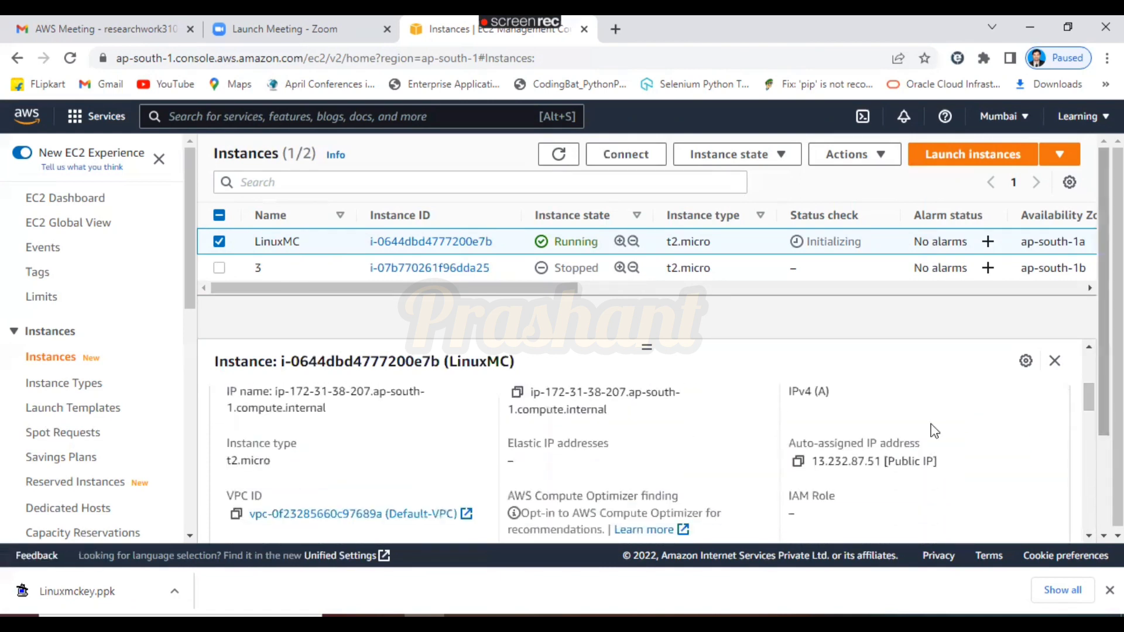
drag(513, 455, 507, 445)
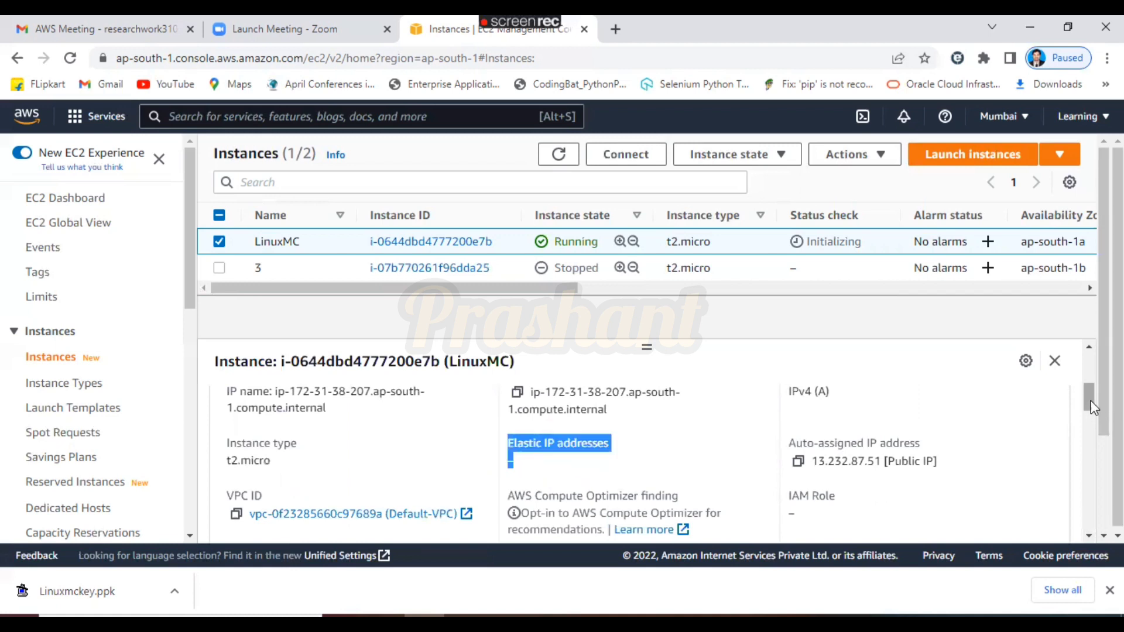
scroll(1091, 400, up, 1)
drag(1089, 398, 1085, 384)
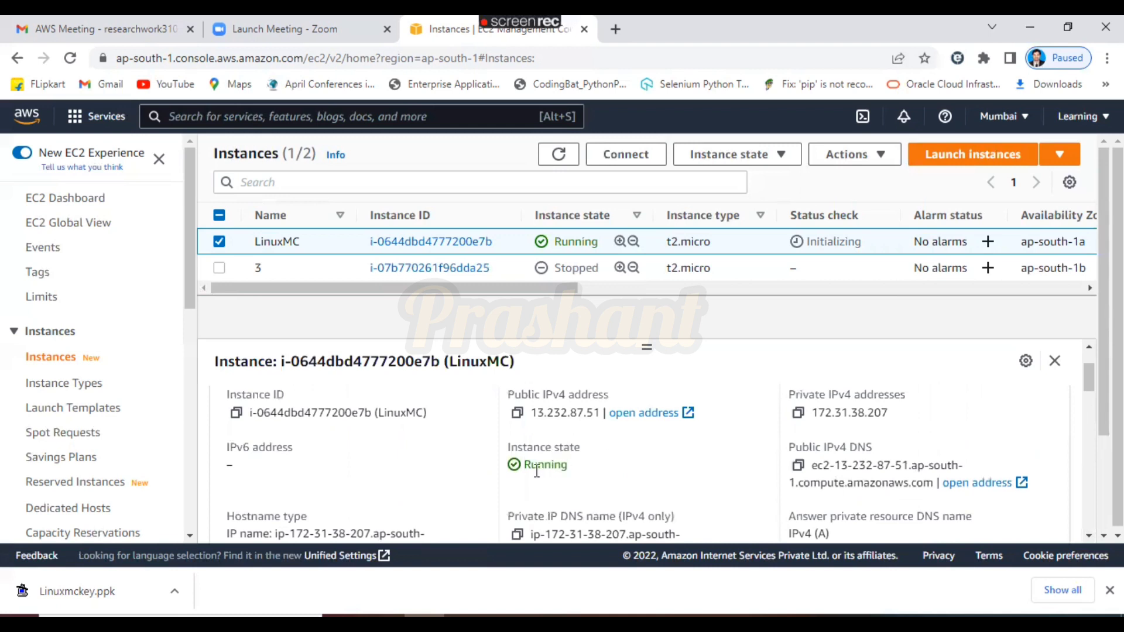
drag(1089, 373, 1087, 356)
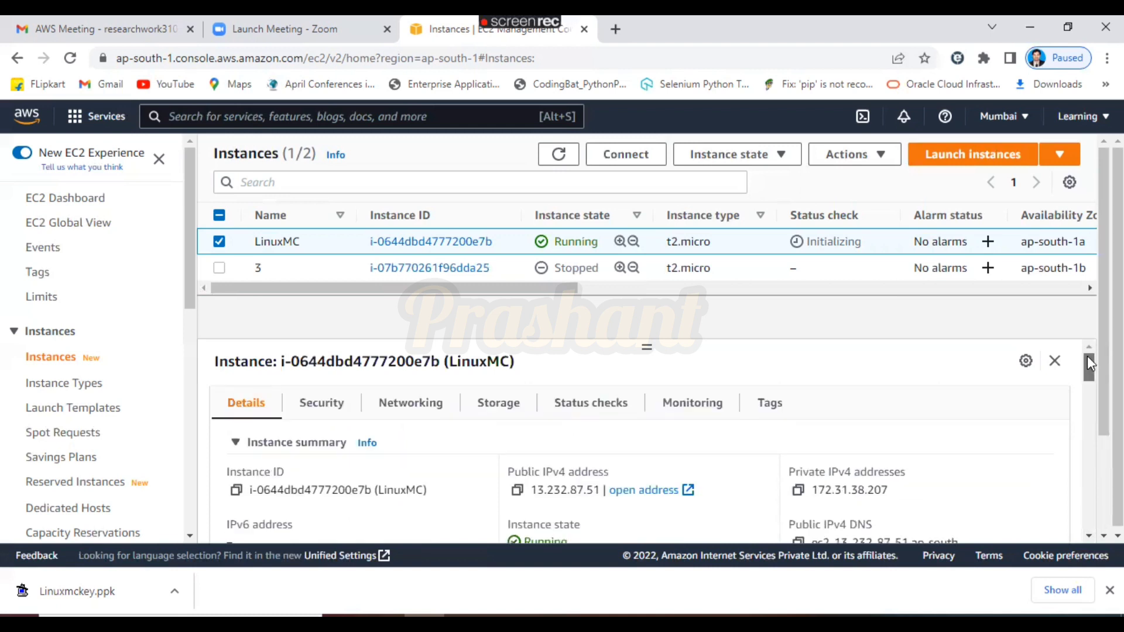
Open the launch-wizard-29 security group from the LinuxMC instance's security details
click(312, 407)
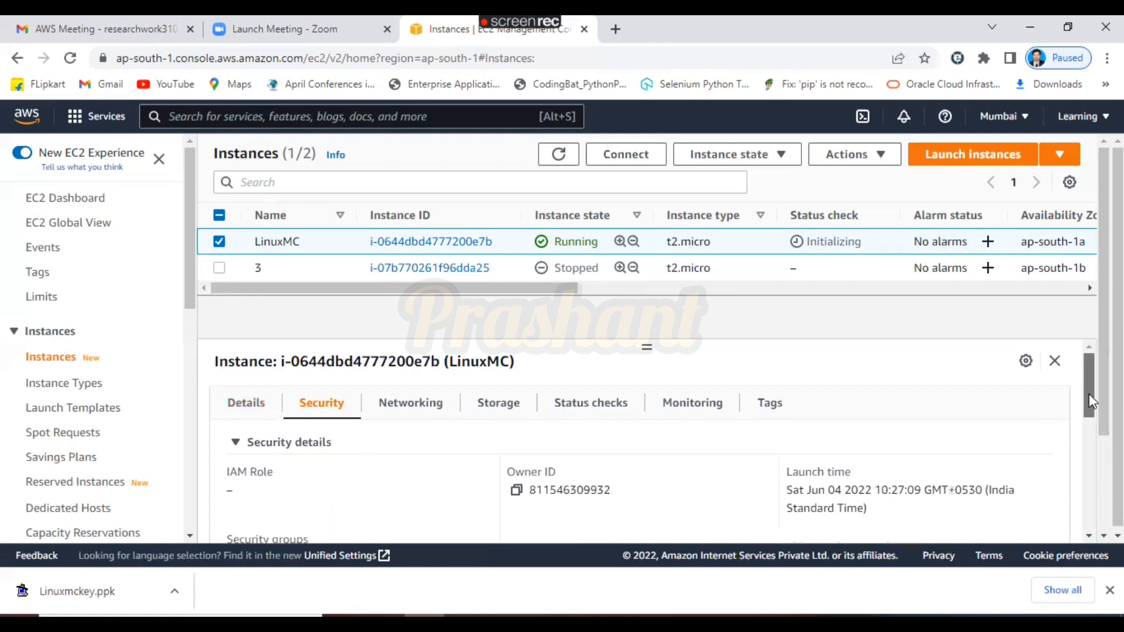
drag(1089, 394, 1093, 443)
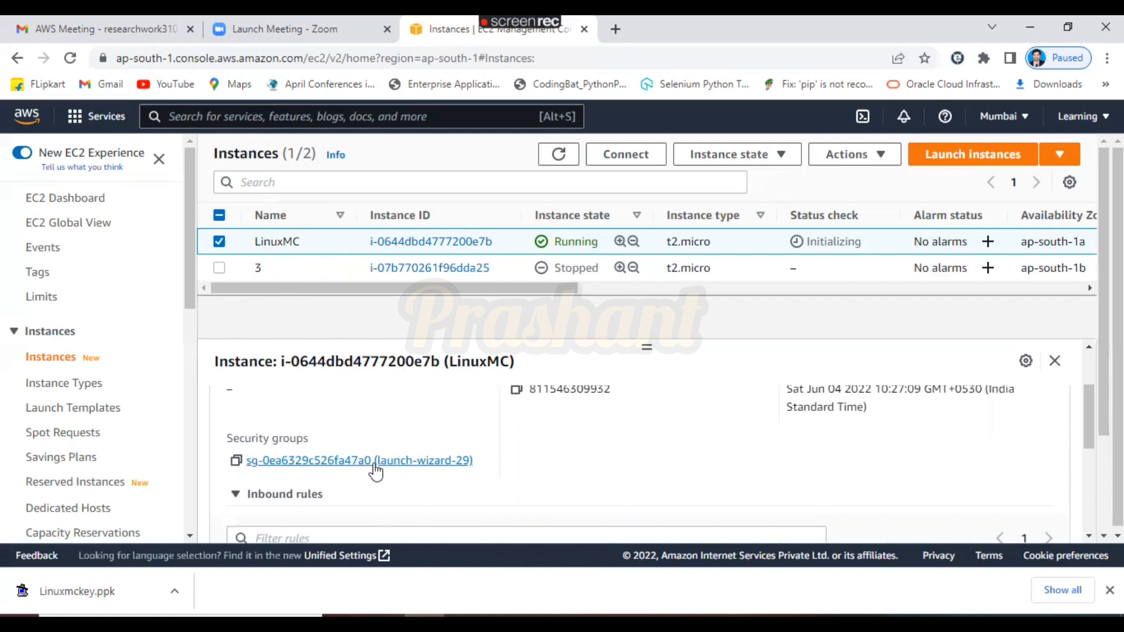
click(376, 463)
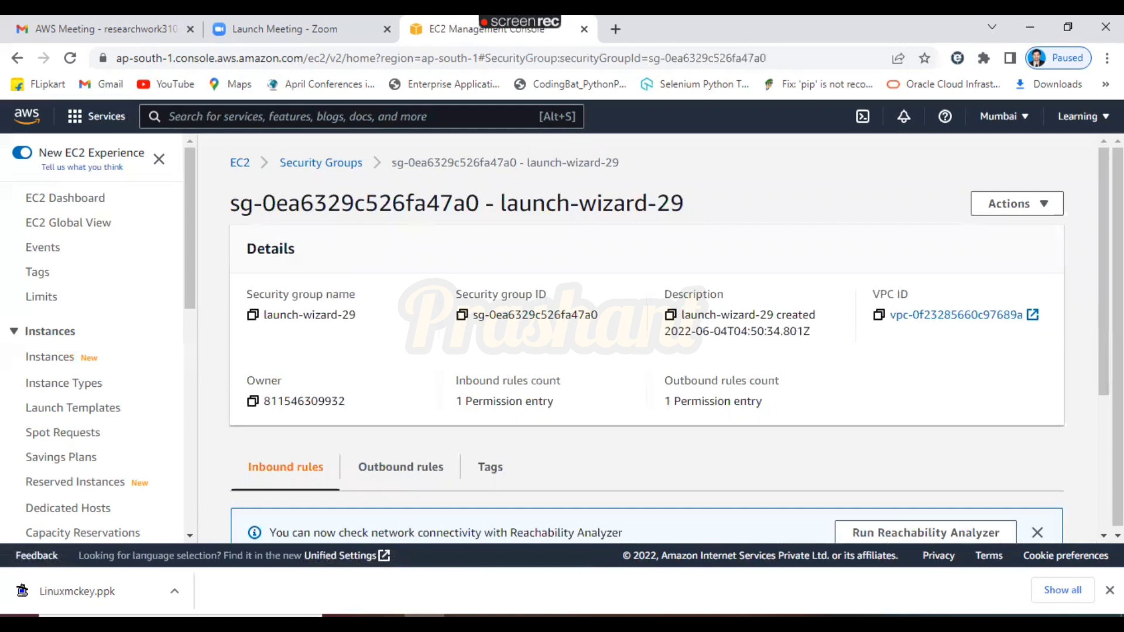
Switch to Paint and draw a rectangle below the AMI-Linux text with a small pentagon touching the middle of its lower edge
key(alt+Tab)
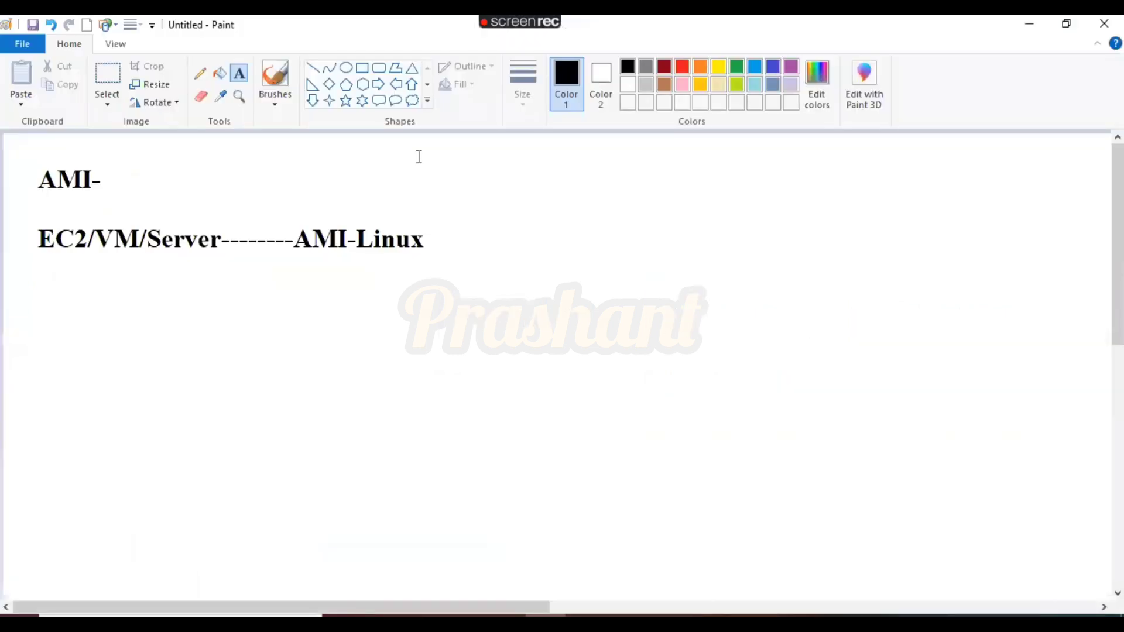
click(363, 68)
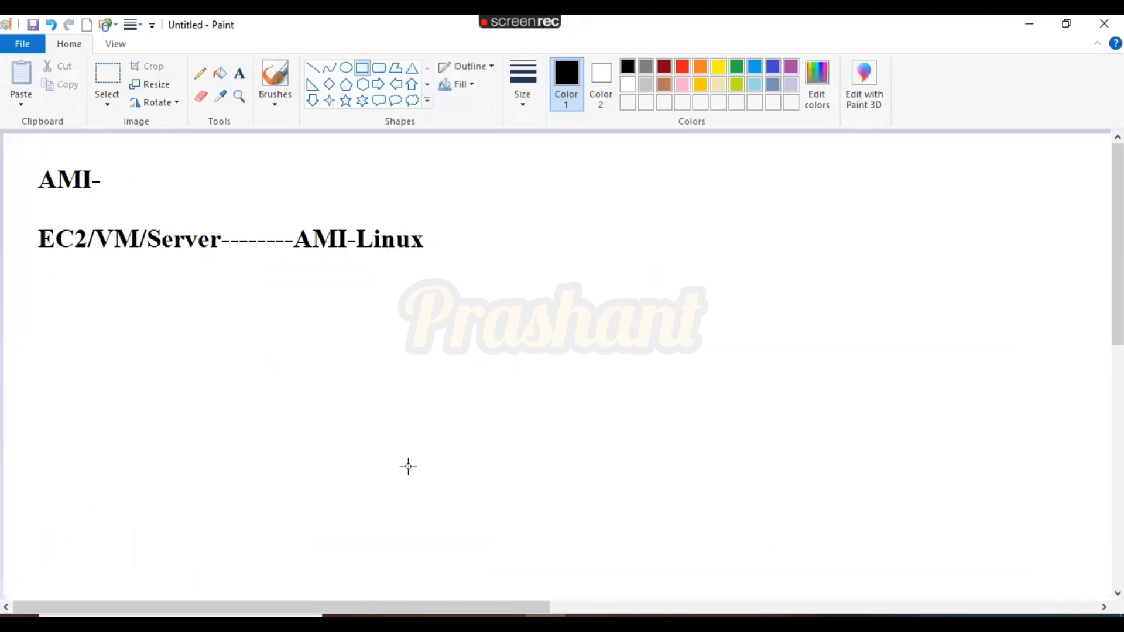
drag(354, 367, 486, 478)
click(346, 84)
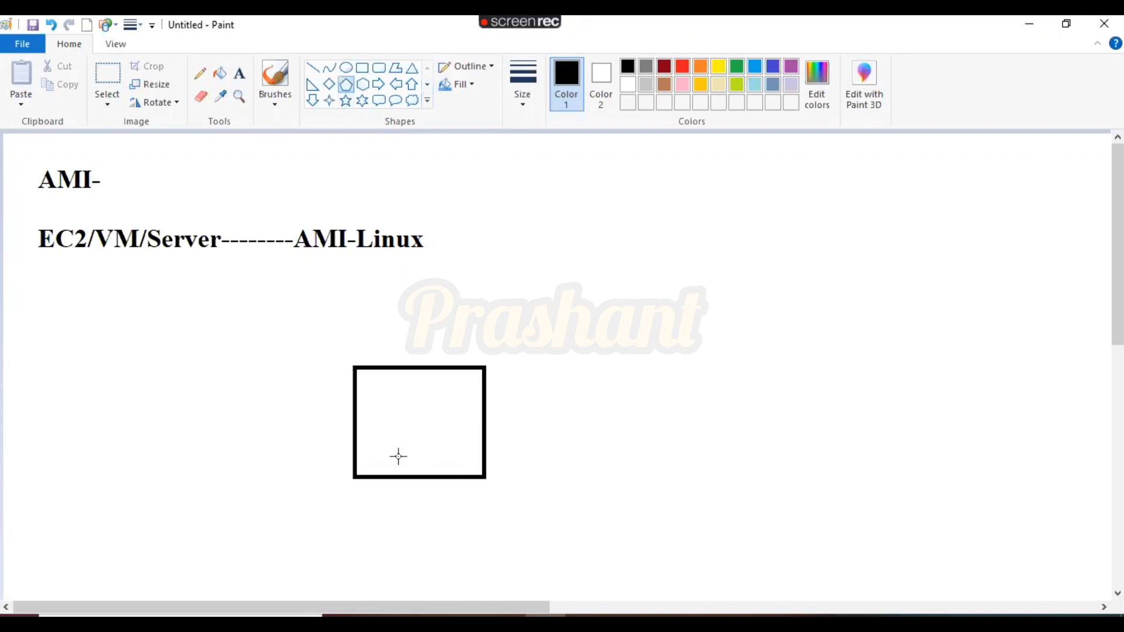
drag(407, 478, 431, 520)
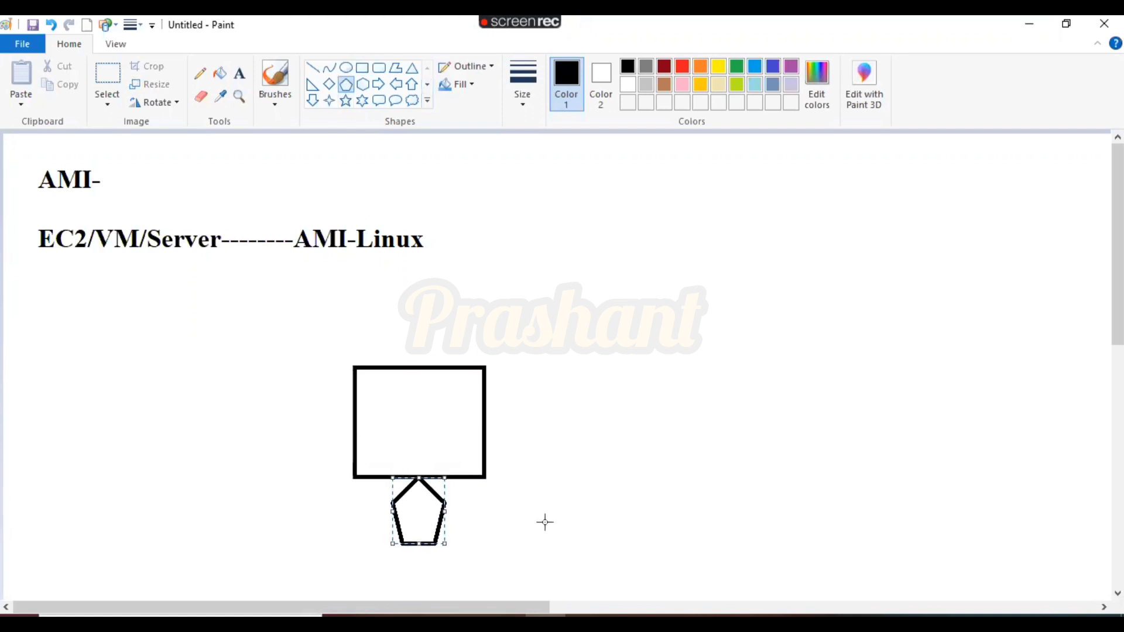
Add the text Myntra inside the rectangle and move it toward the rectangle's centre
click(547, 523)
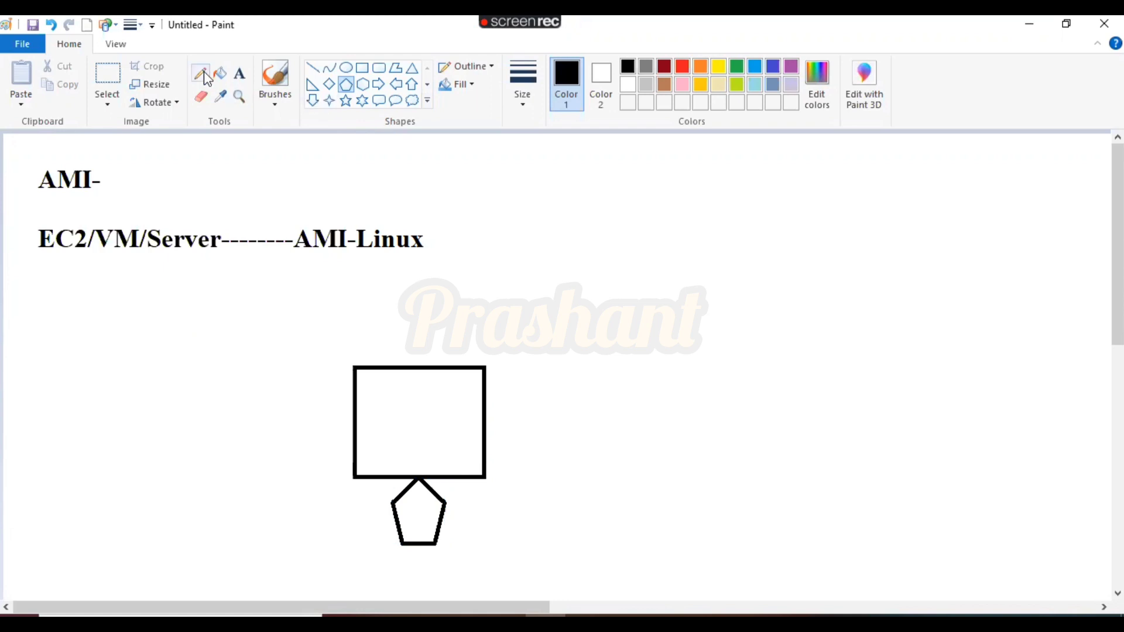
click(239, 73)
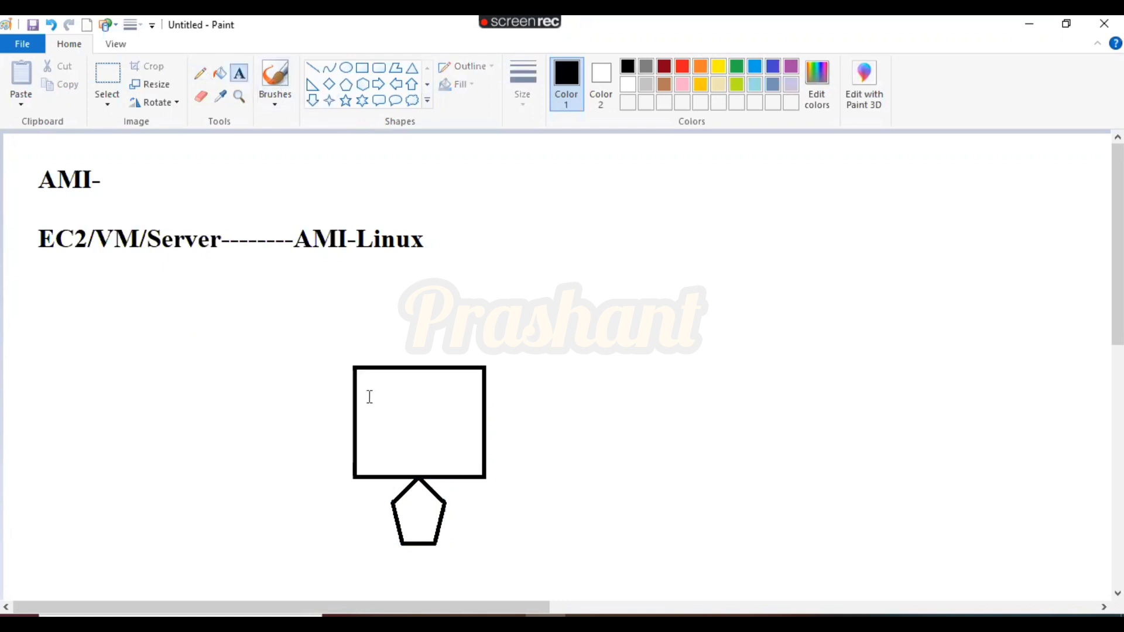
click(368, 380)
text(Myntra)
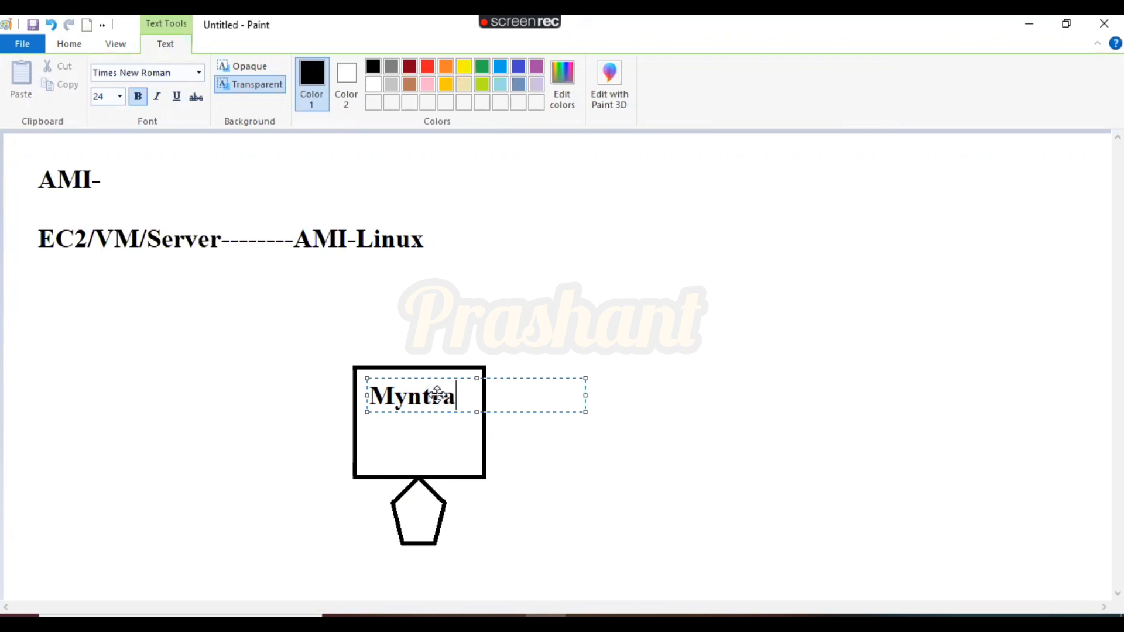
drag(431, 378, 439, 394)
click(494, 309)
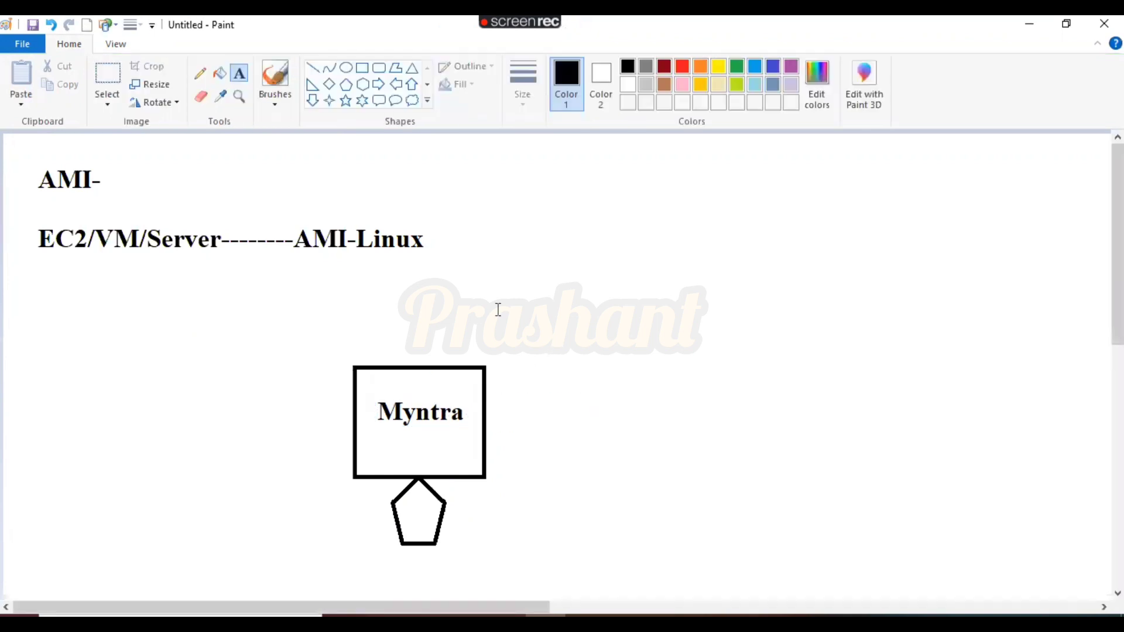
Draw four small ovals in a column beside the Myntra rectangle and a freehand line from the top oval toward the rectangle
click(347, 68)
mouse_move(175, 327)
mouse_down()
mouse_move(195, 398)
mouse_move(191, 446)
mouse_up()
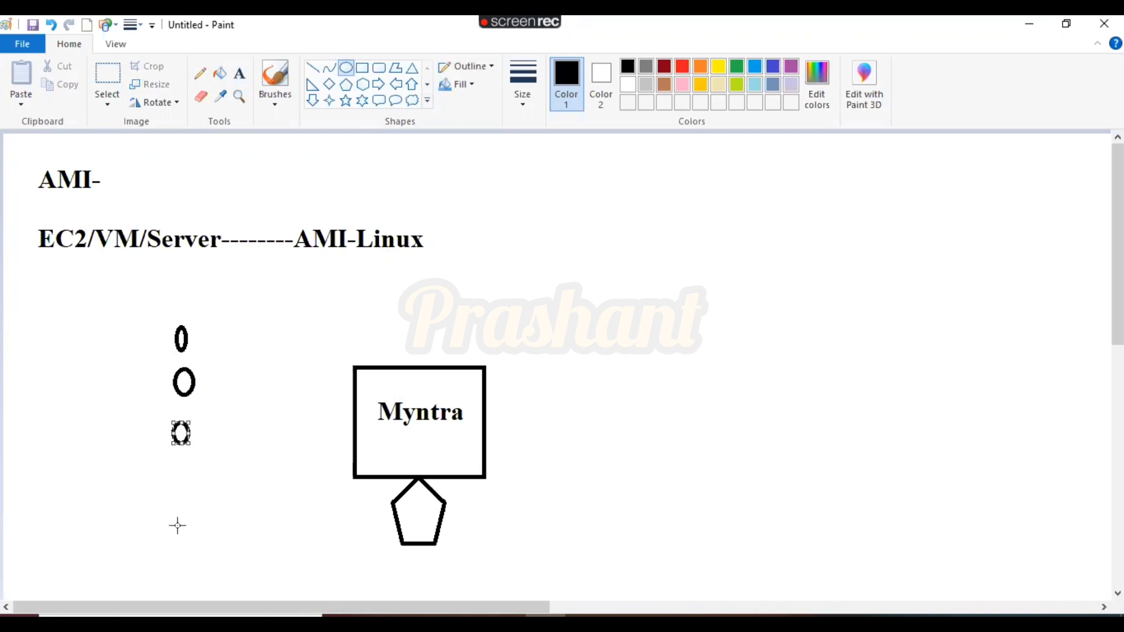
drag(168, 550, 189, 574)
click(272, 567)
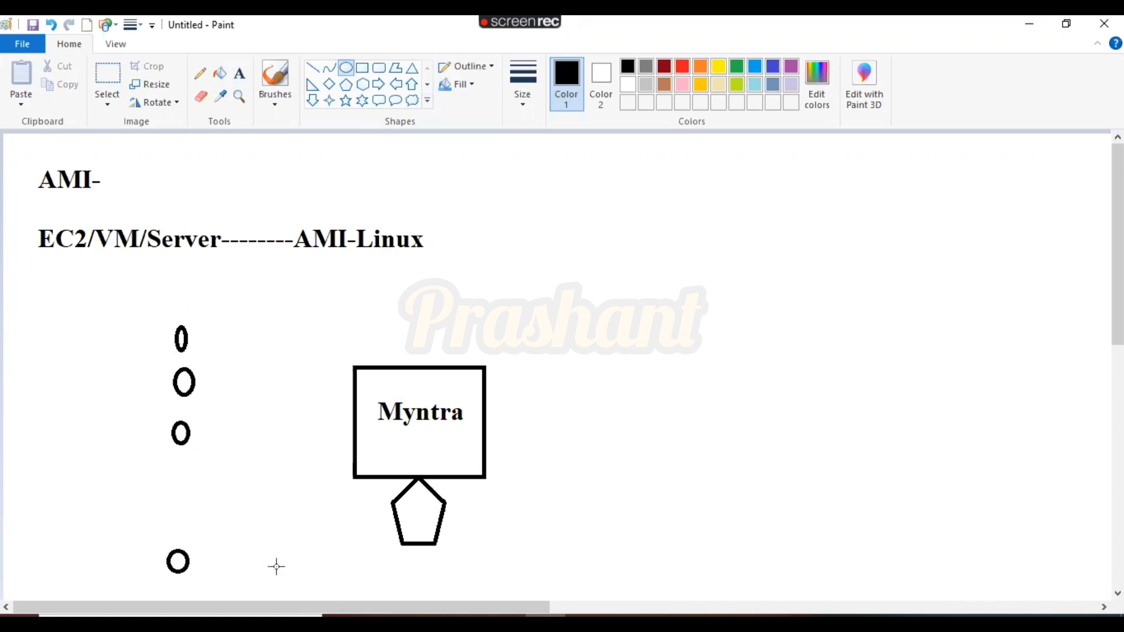
click(203, 73)
drag(196, 334, 328, 397)
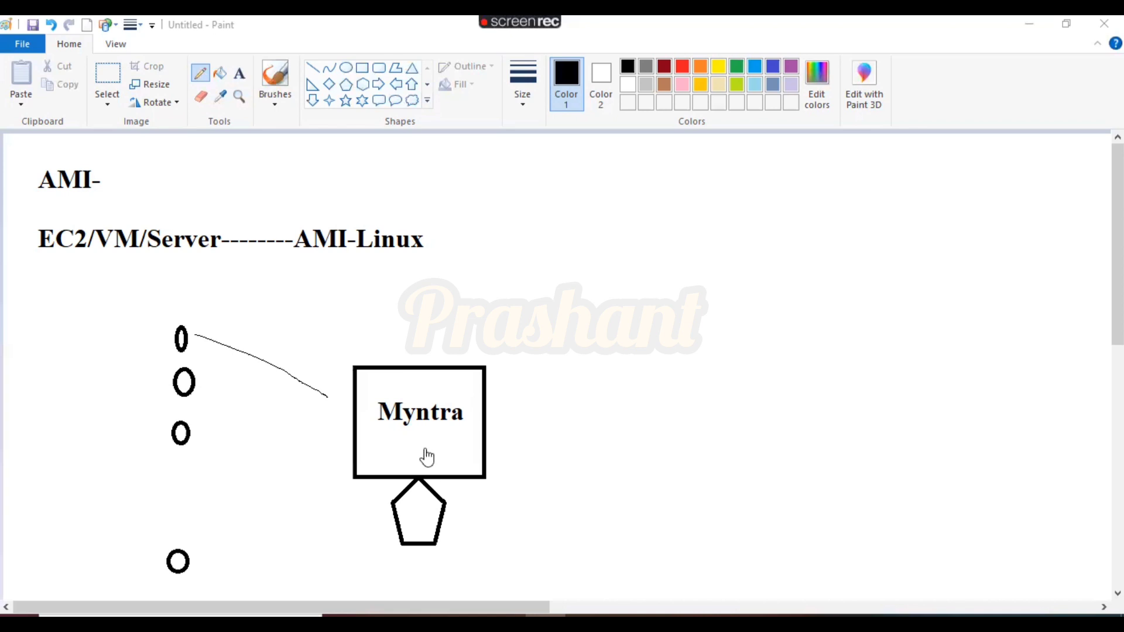
Switch to the EC2 console and view the launch-wizard-29 security group's details
key(alt+Tab)
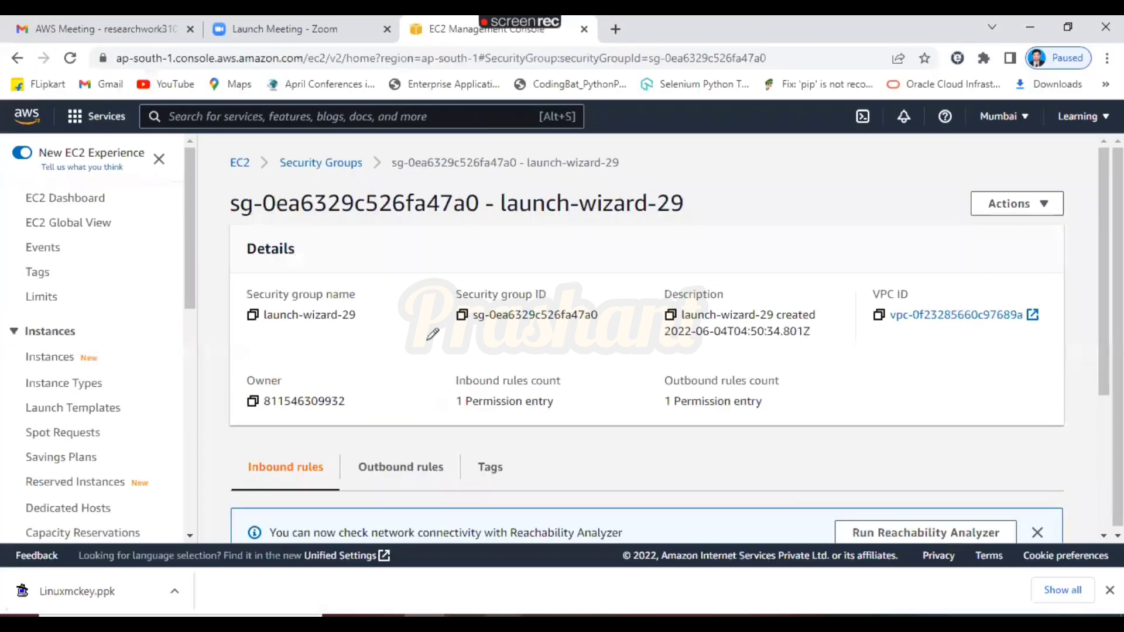
key(alt+Tab)
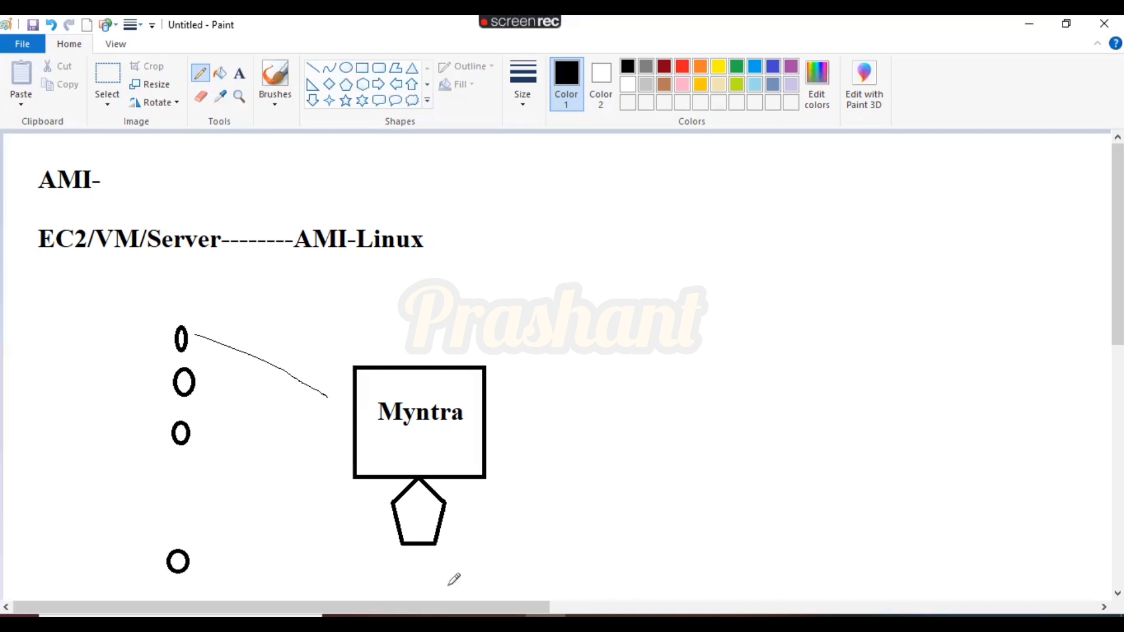
click(424, 623)
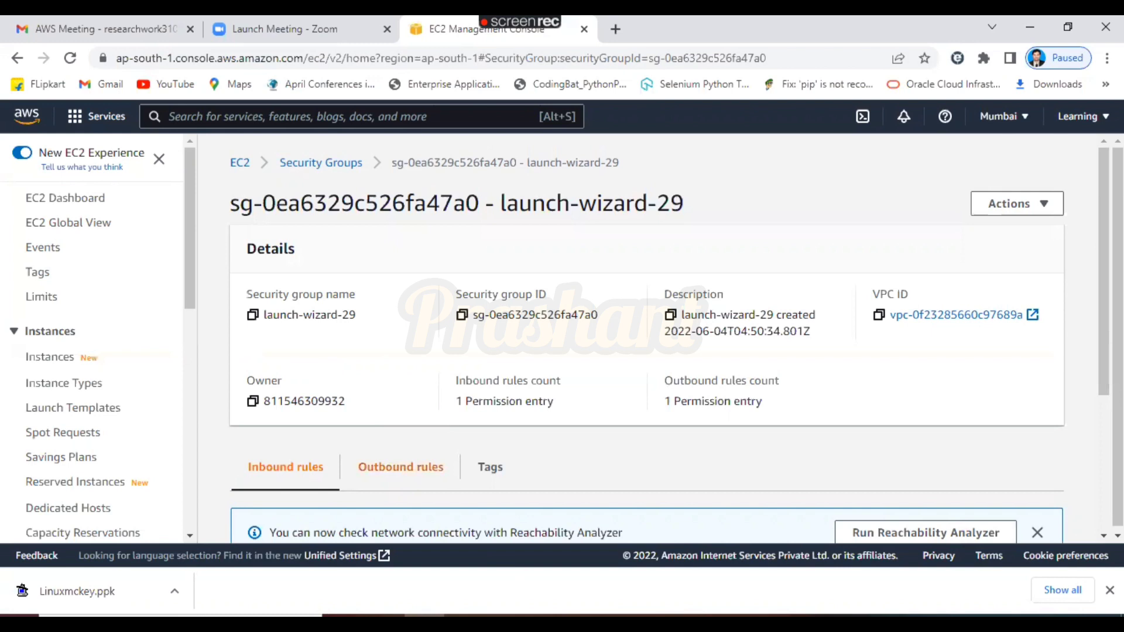
Return to Paint and add the label Ec2/Server above the Myntra rectangle
key(alt+Tab)
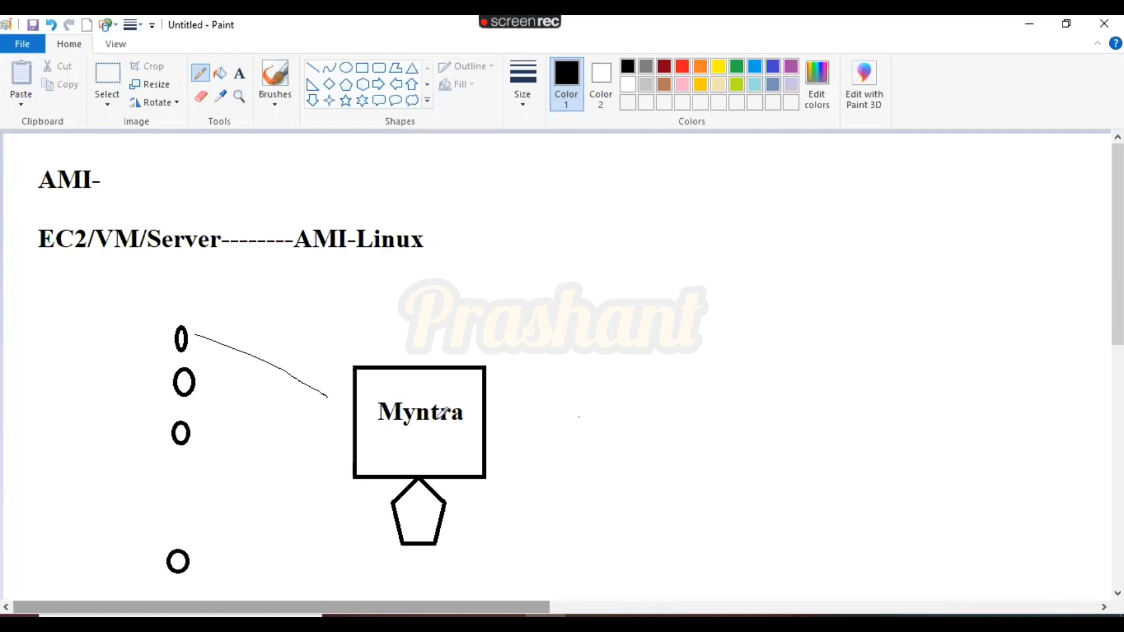
click(239, 73)
click(362, 318)
text(Ec2)
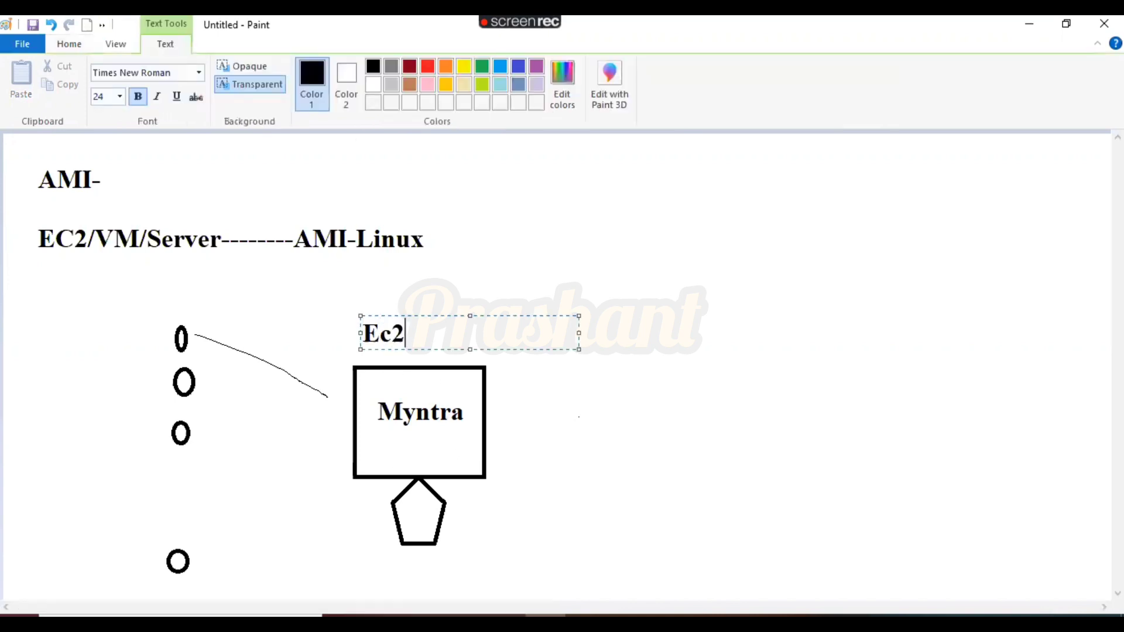
text(/Server)
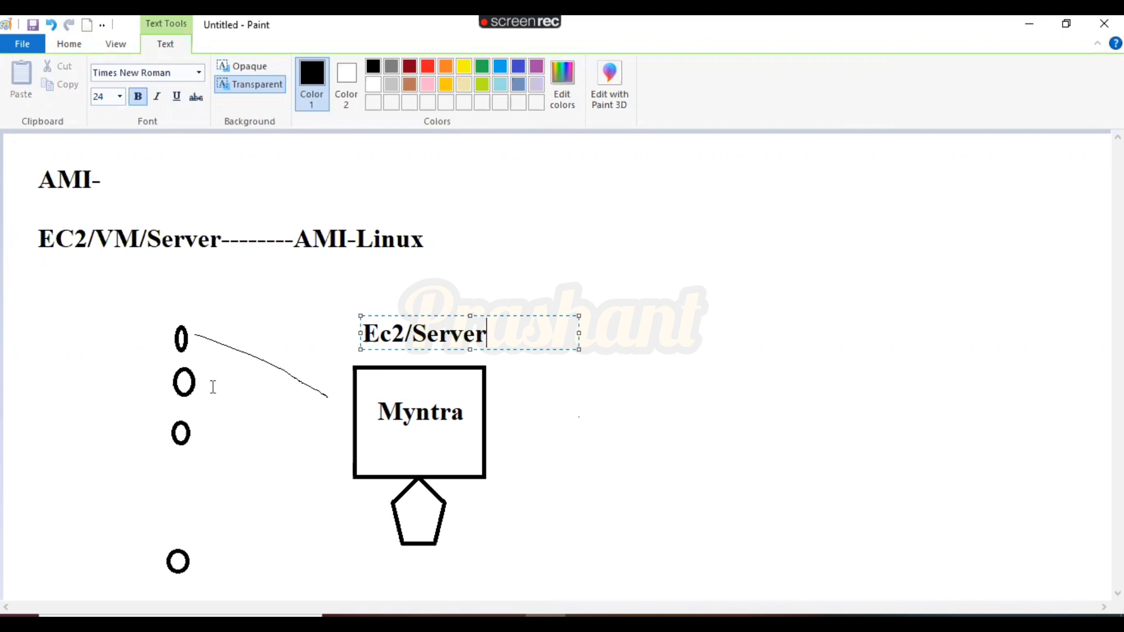
click(536, 438)
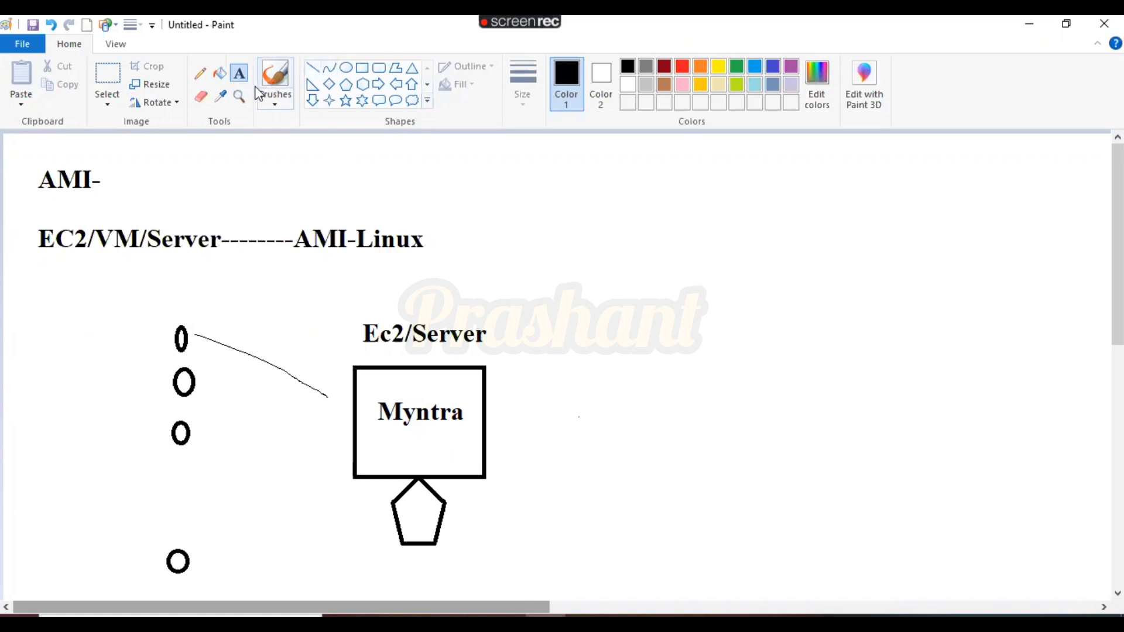
Draw a freehand arrow pointing into the Myntra rectangle and a curved arrow leaving its far side over the Ec2/Server label
click(199, 72)
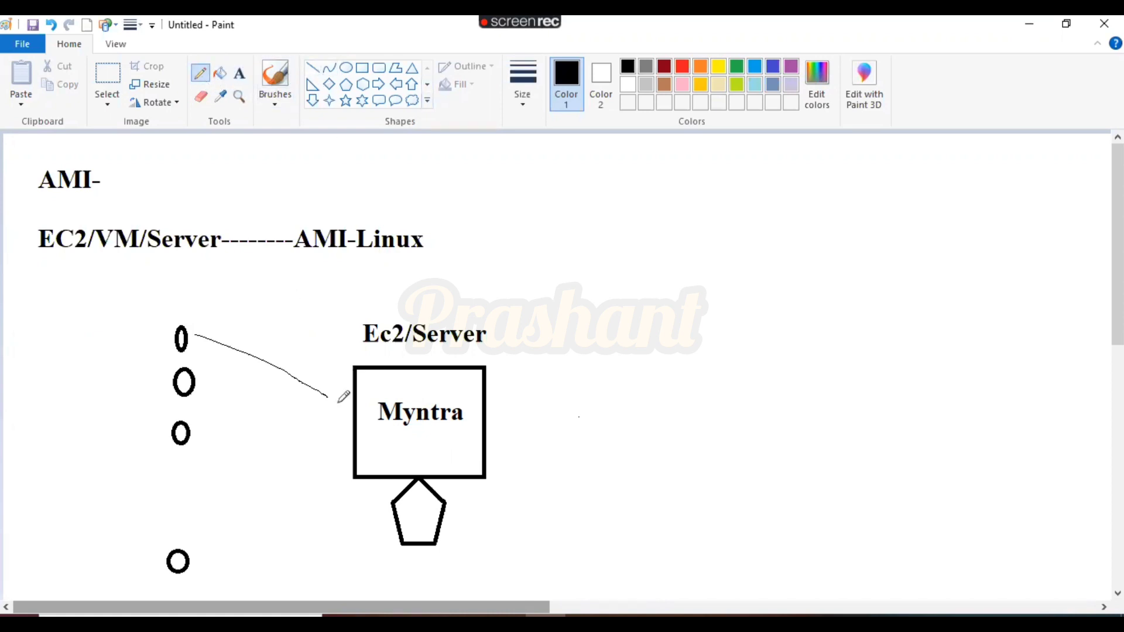
mouse_move(264, 439)
mouse_down()
mouse_move(346, 435)
mouse_move(332, 453)
mouse_move(332, 431)
mouse_up()
mouse_move(502, 420)
mouse_down()
mouse_move(483, 272)
mouse_move(372, 308)
mouse_up()
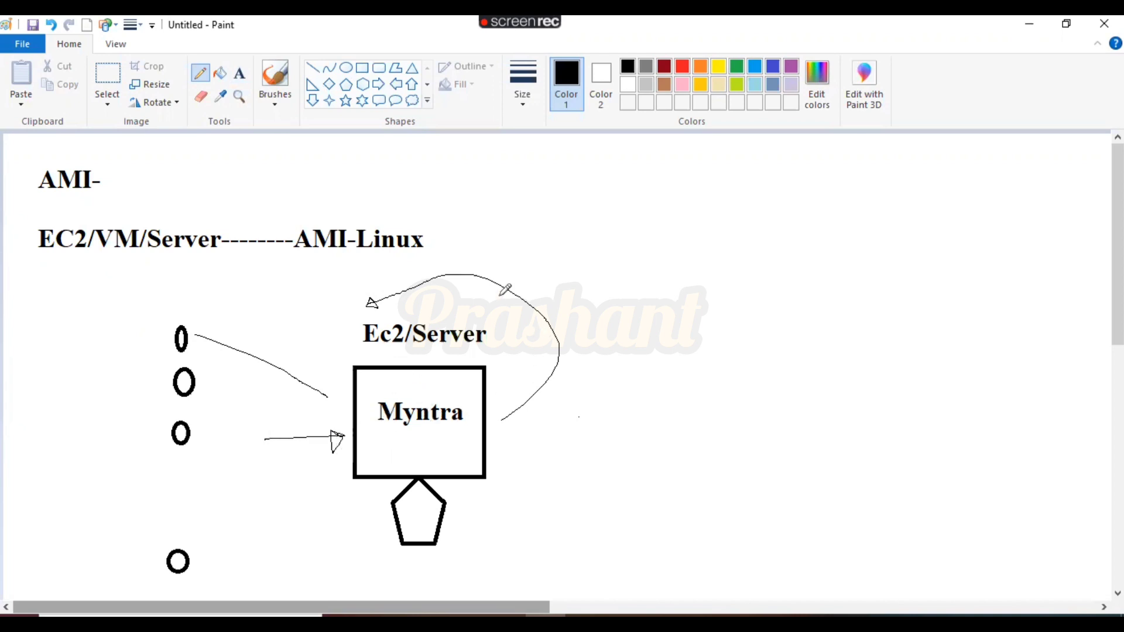
Label the curved arrow Outbound and the straight arrow into the rectangle Inbound
click(239, 73)
click(523, 263)
text(Ou)
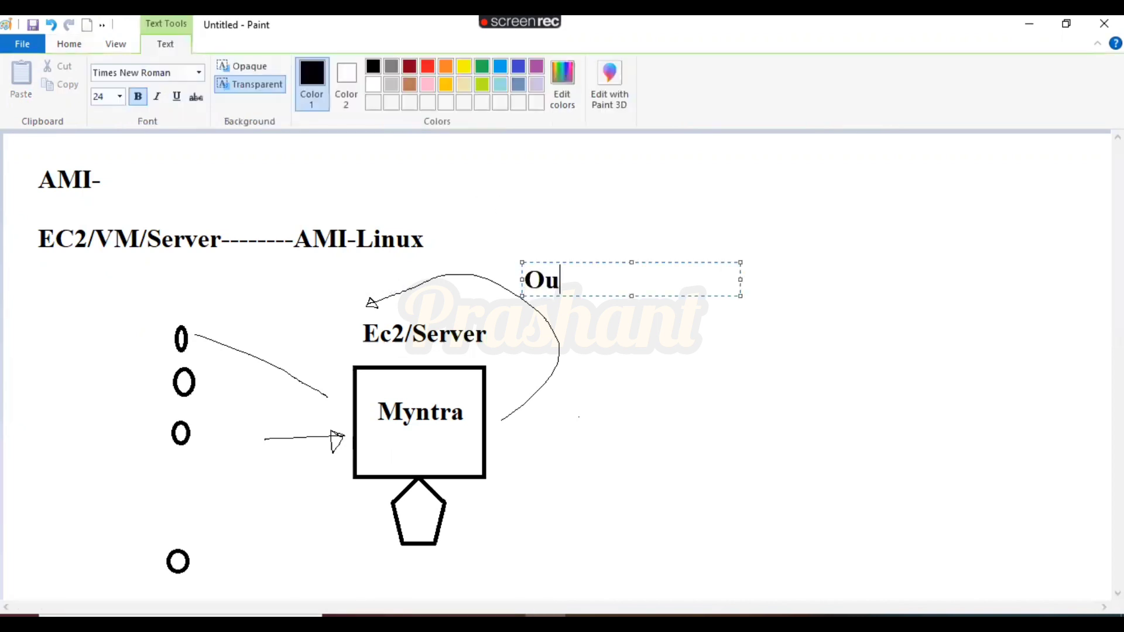
text(tbount)
key(BackSpace)
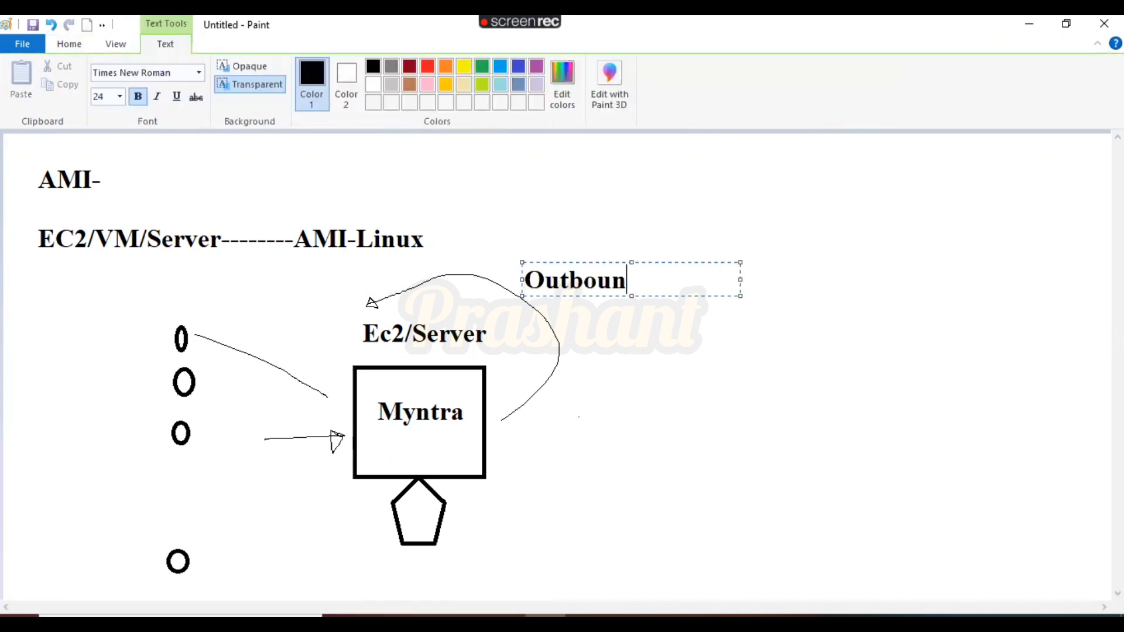
text(d)
click(252, 471)
click(253, 471)
text(In)
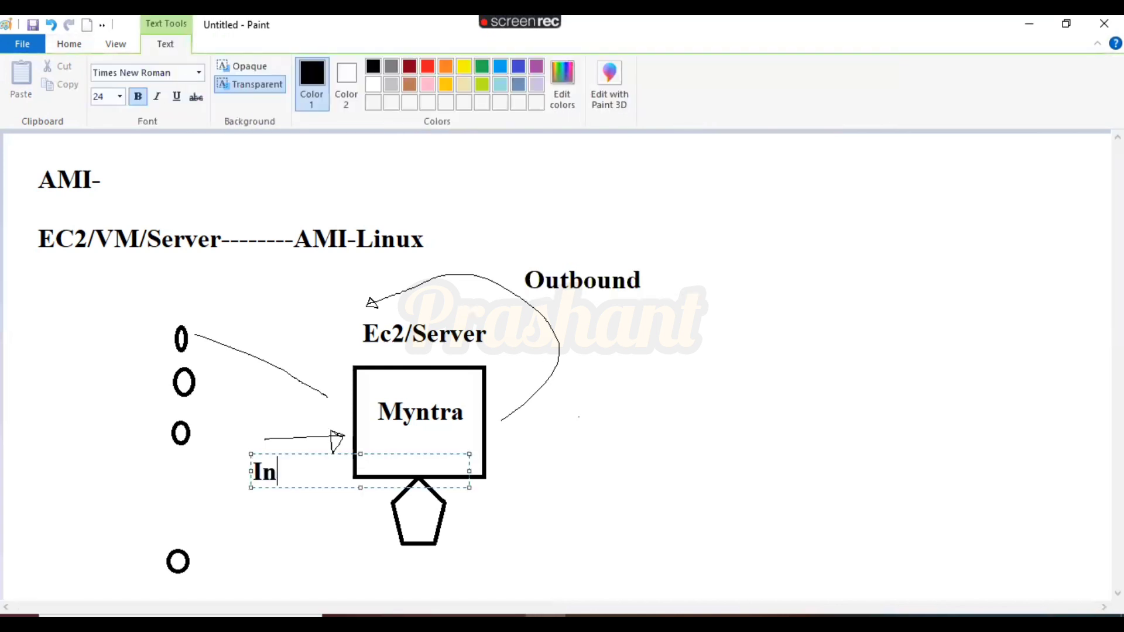
text(bound)
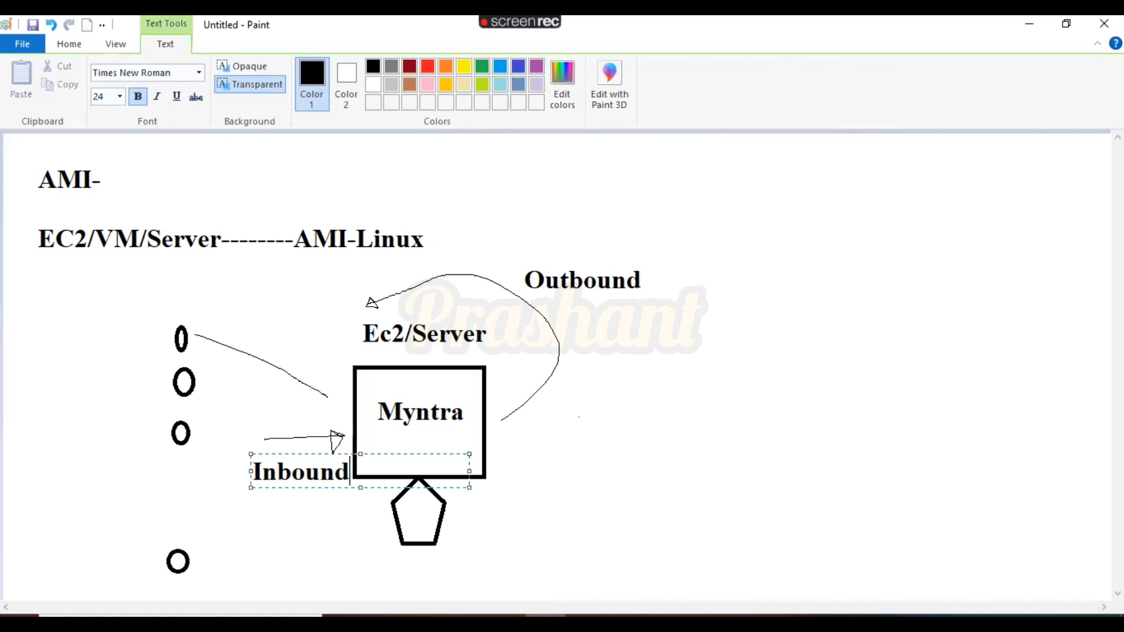
Switch to the EC2 console and examine the launch-wizard-29 security group's inbound rules and name
click(425, 621)
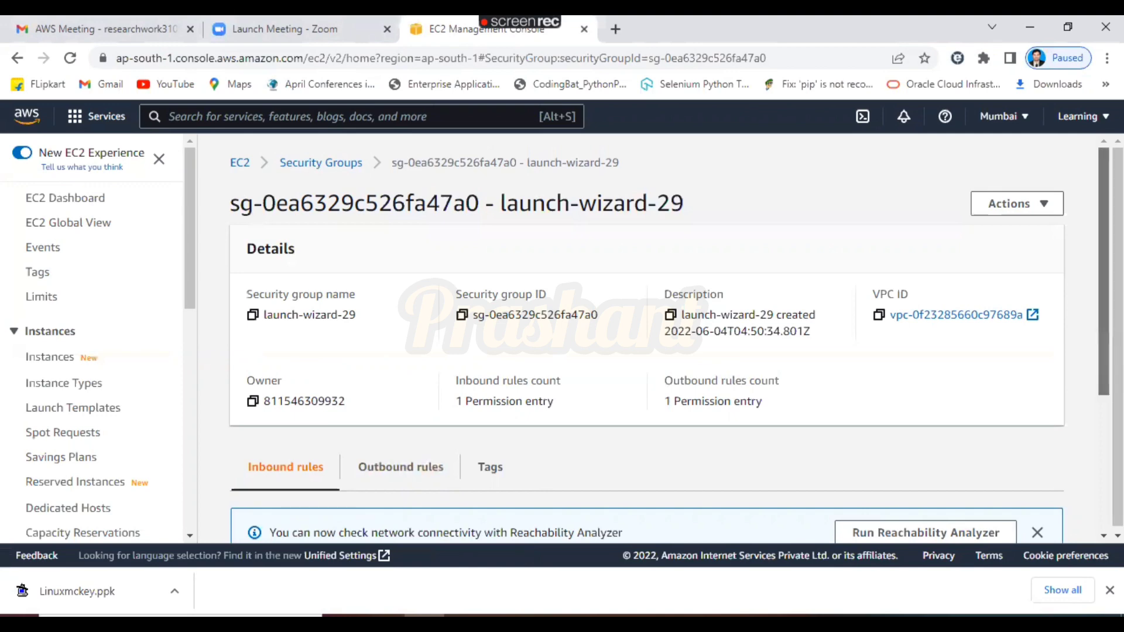
scroll(690, 398, down, 3)
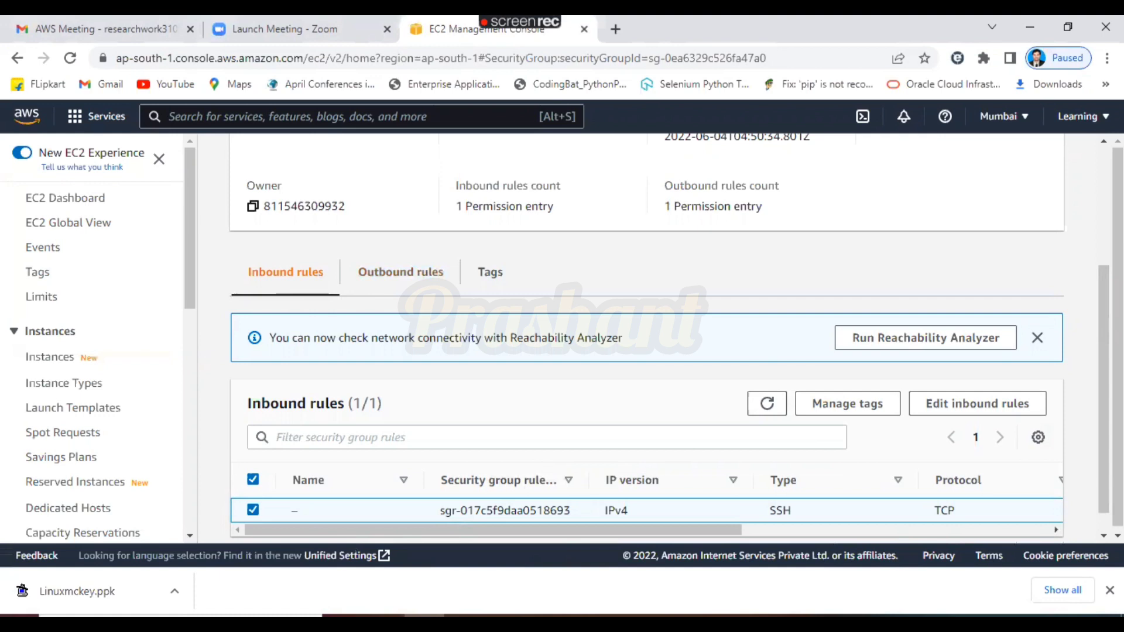
key(alt+Tab)
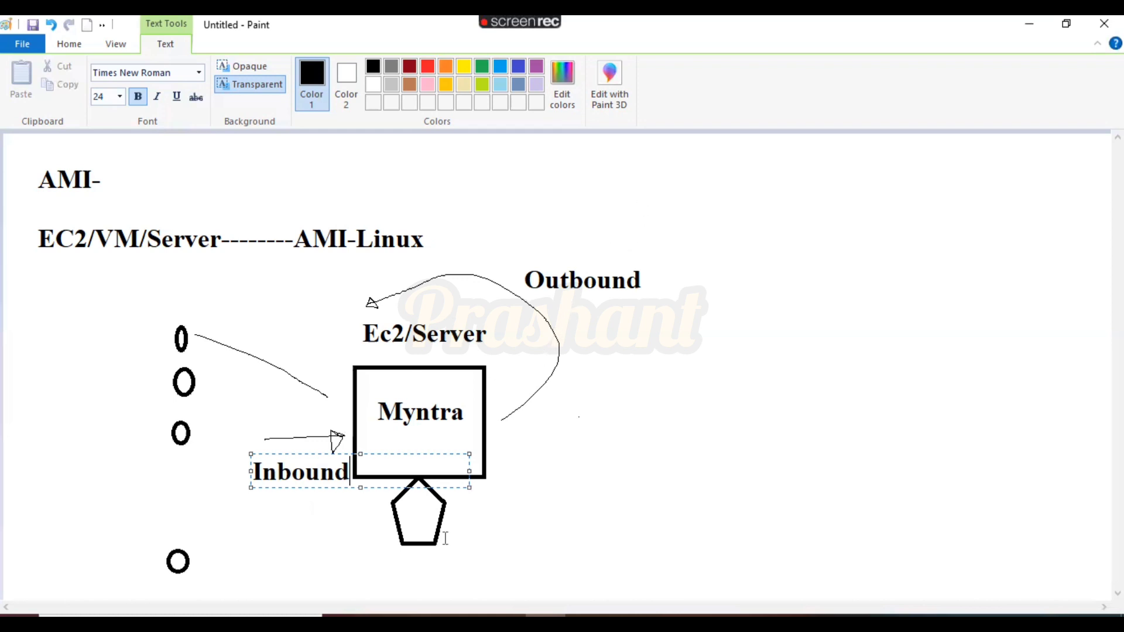
key(alt+Tab)
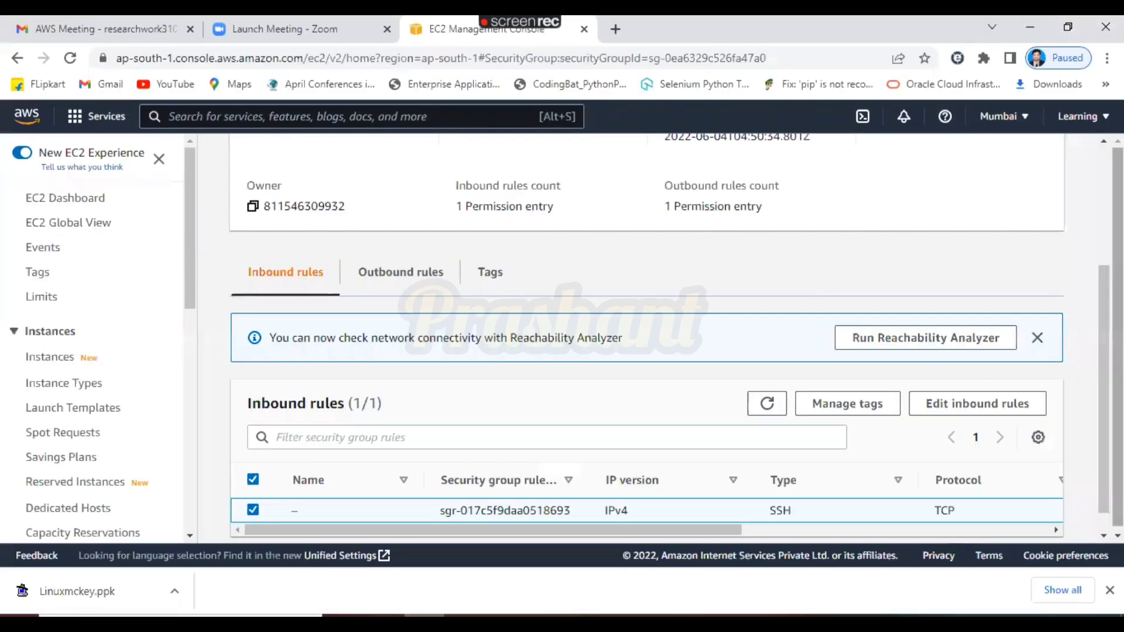
scroll(303, 384, down, 1)
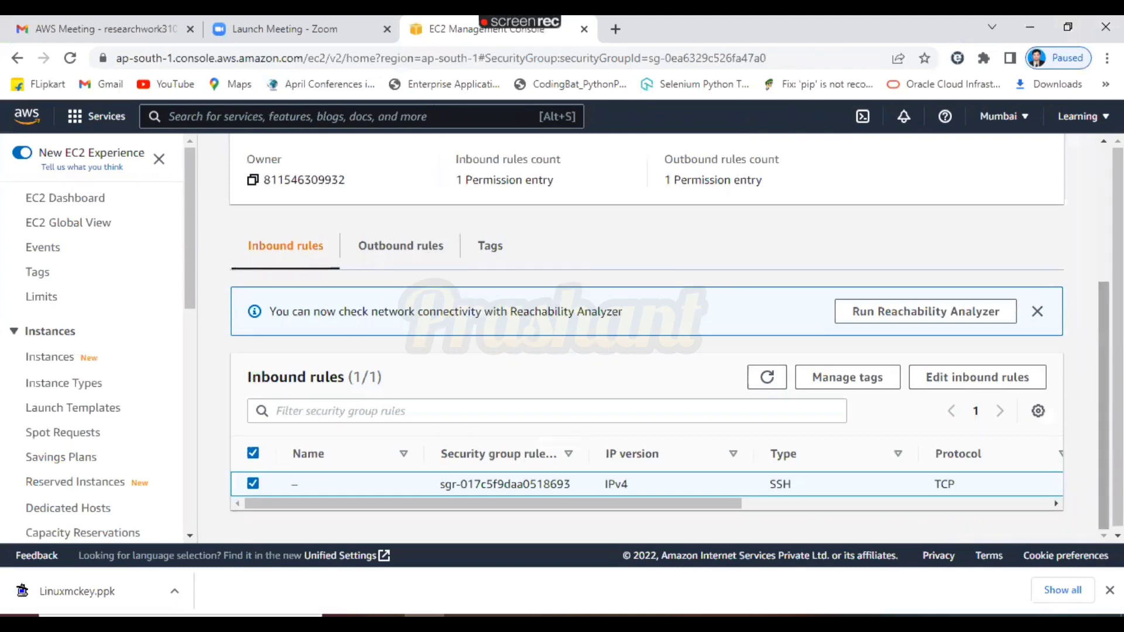
scroll(1104, 404, up, 4)
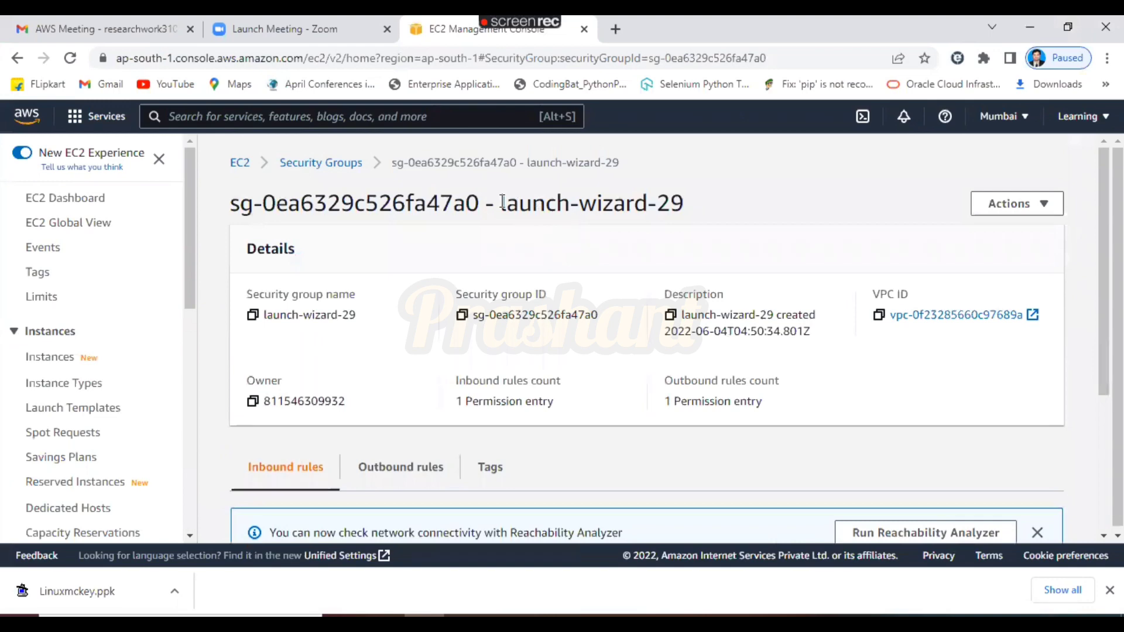
drag(501, 203, 687, 212)
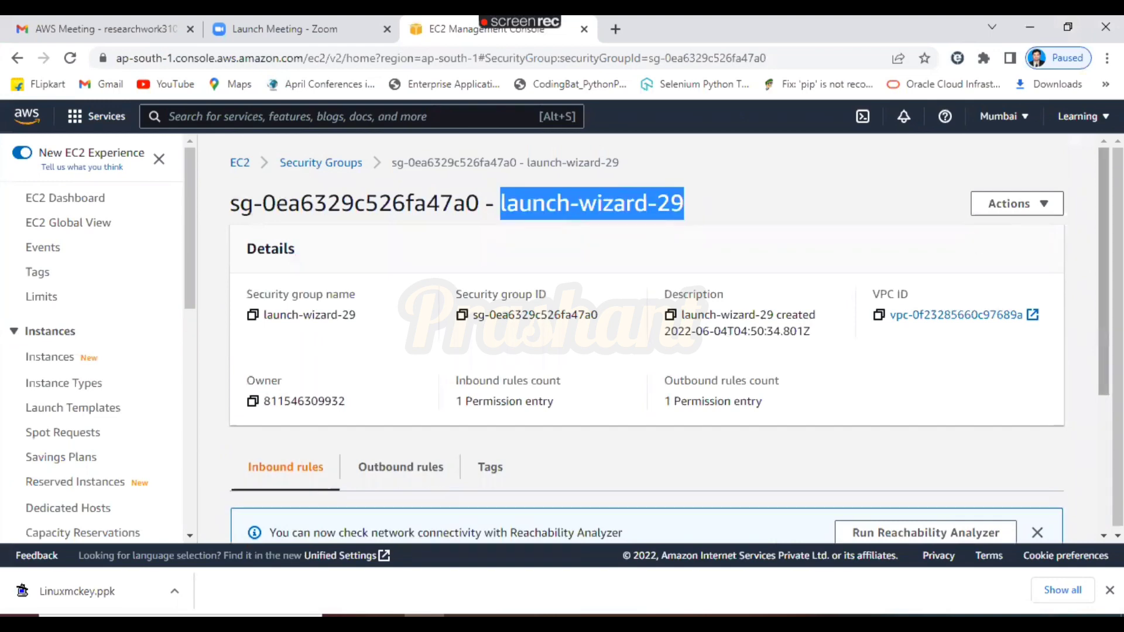
Open the launch-wizard-29 inbound rules for editing and choose SSH as the existing rule's type
scroll(1087, 259, down, 4)
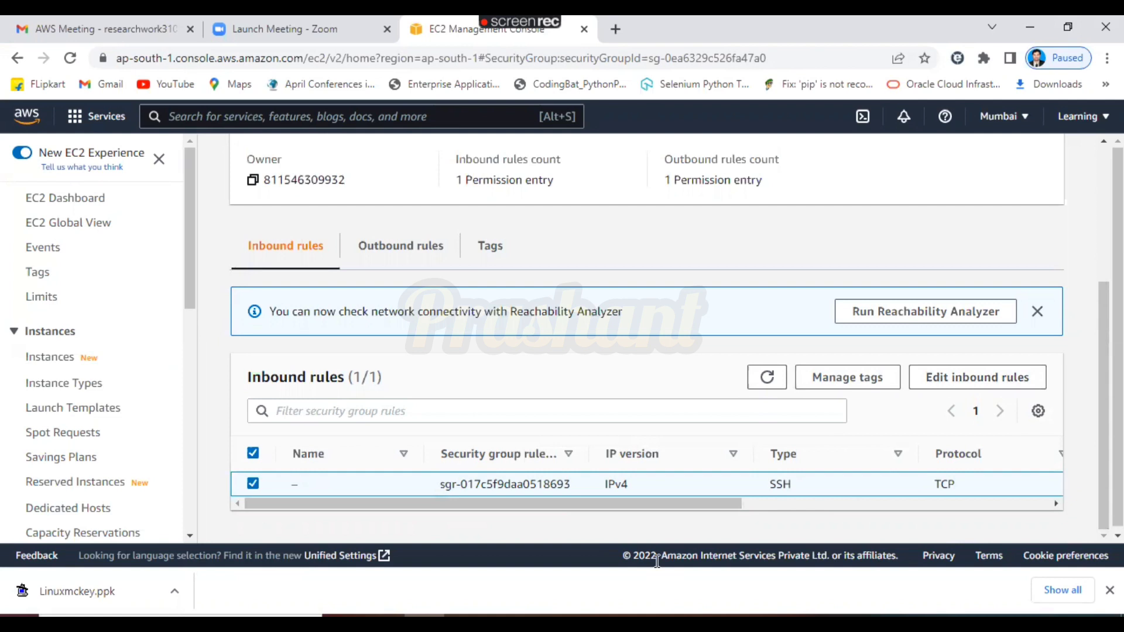
click(987, 378)
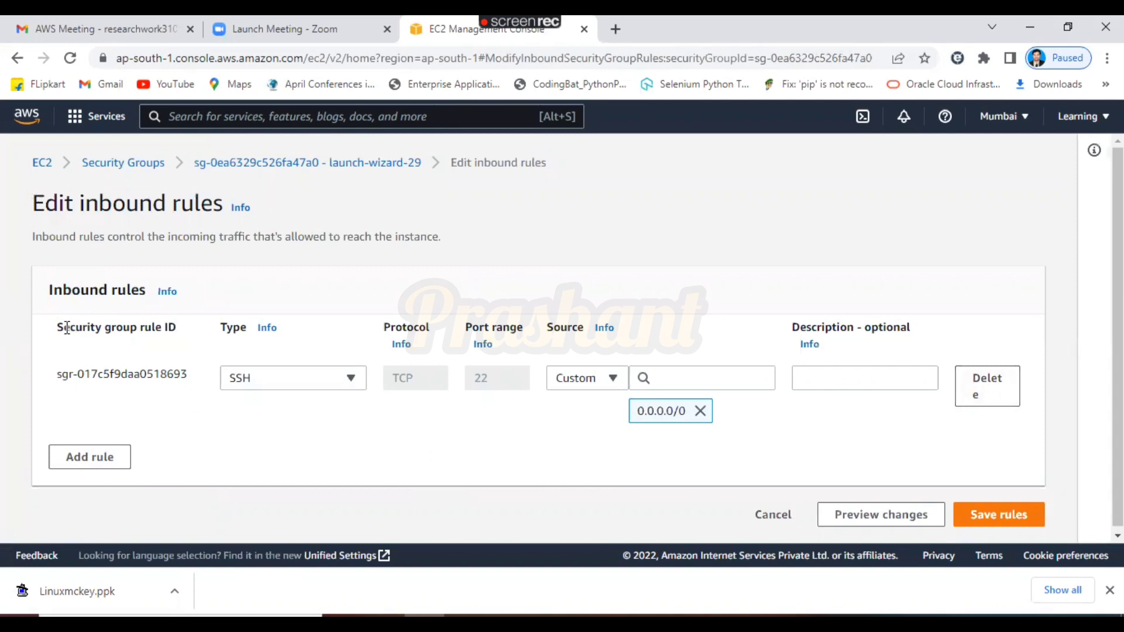
triple_click(170, 374)
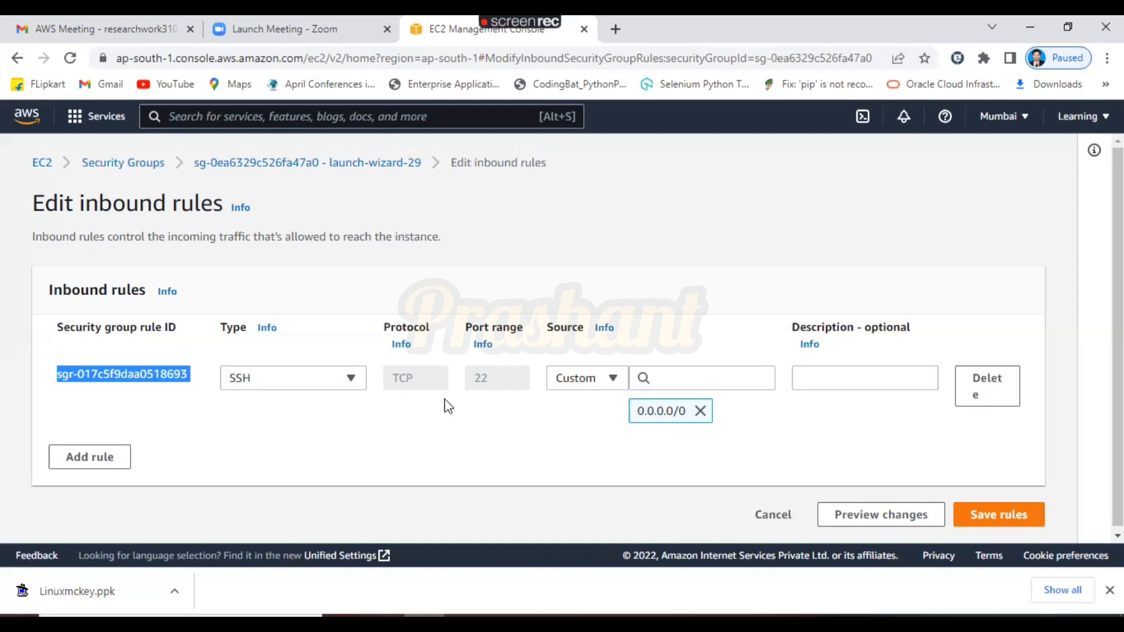
click(352, 384)
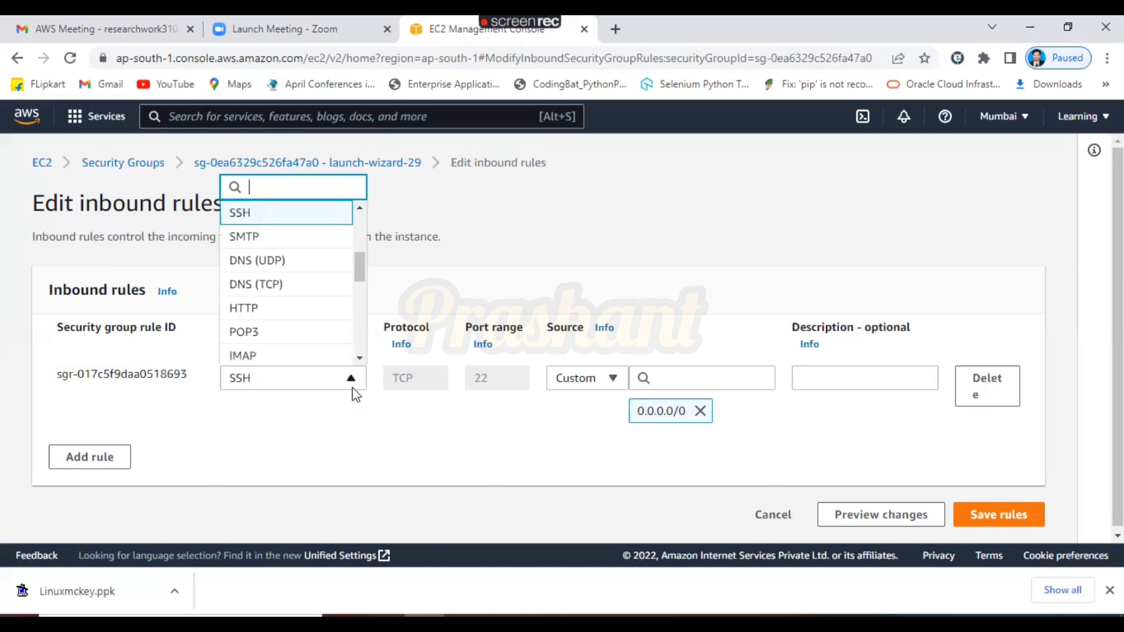
click(323, 215)
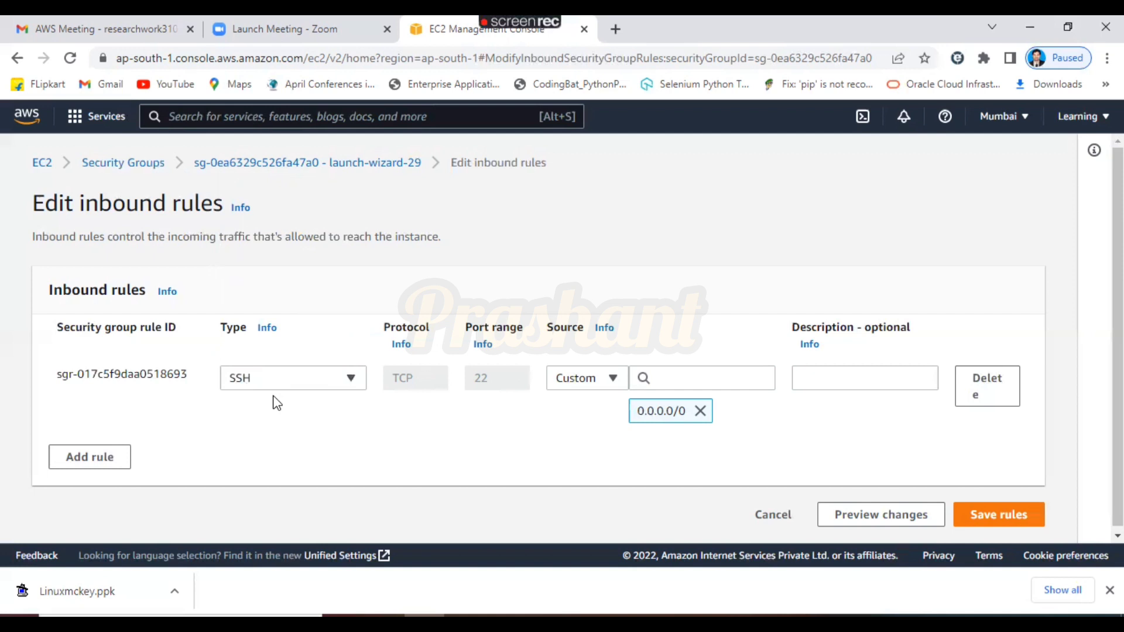
Browse the CIDR blocks and security groups offered as the source of the SSH rule
click(695, 375)
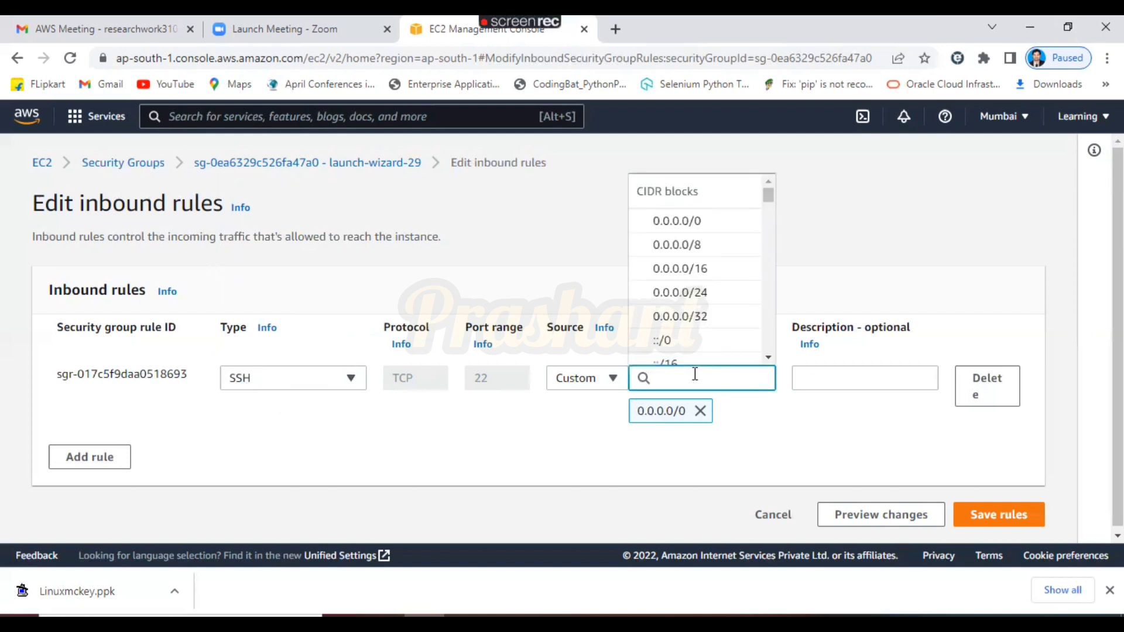
scroll(768, 195, down, 4)
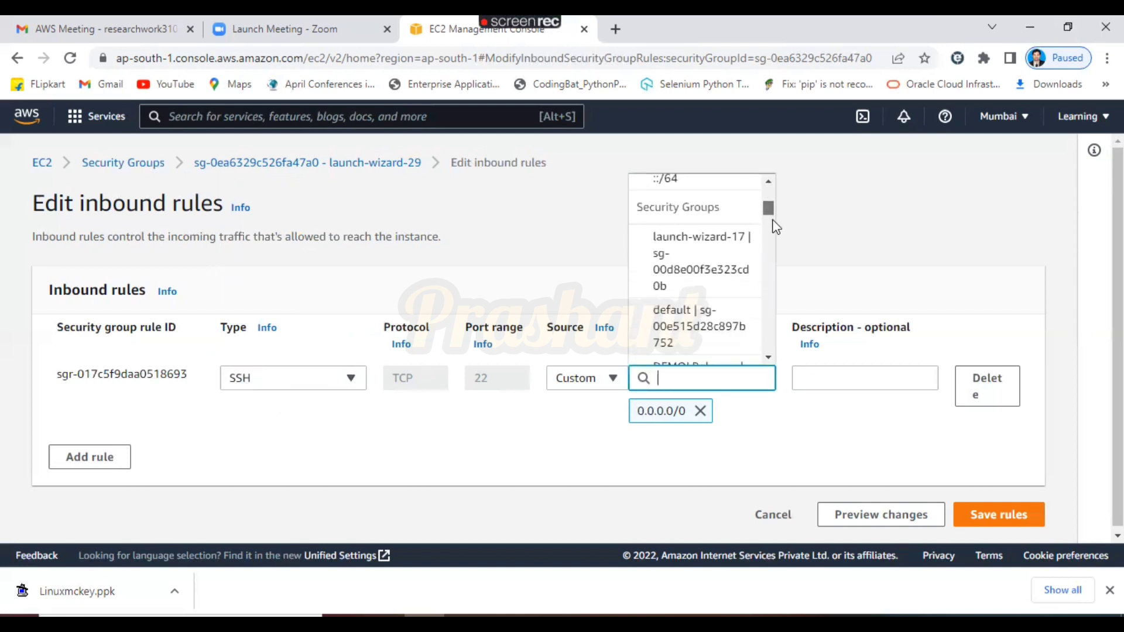
scroll(770, 193, up, 4)
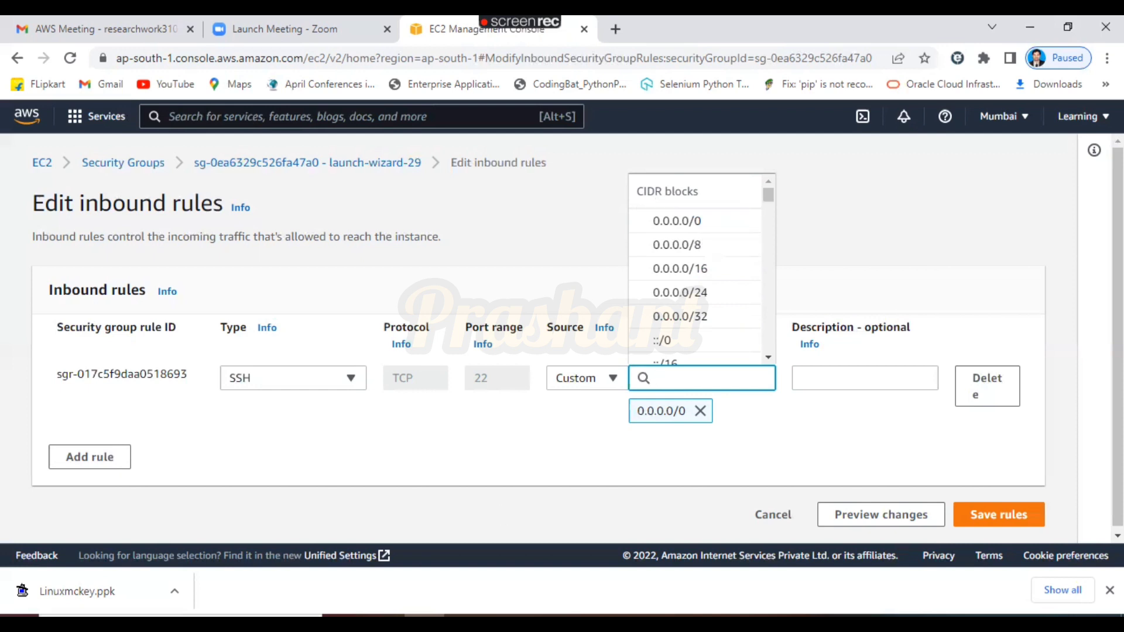
Switch to Paint and write 192.168.1.3 with 255.255.255.255 a few lines below it, in the empty area beside the AMI heading
text(19)
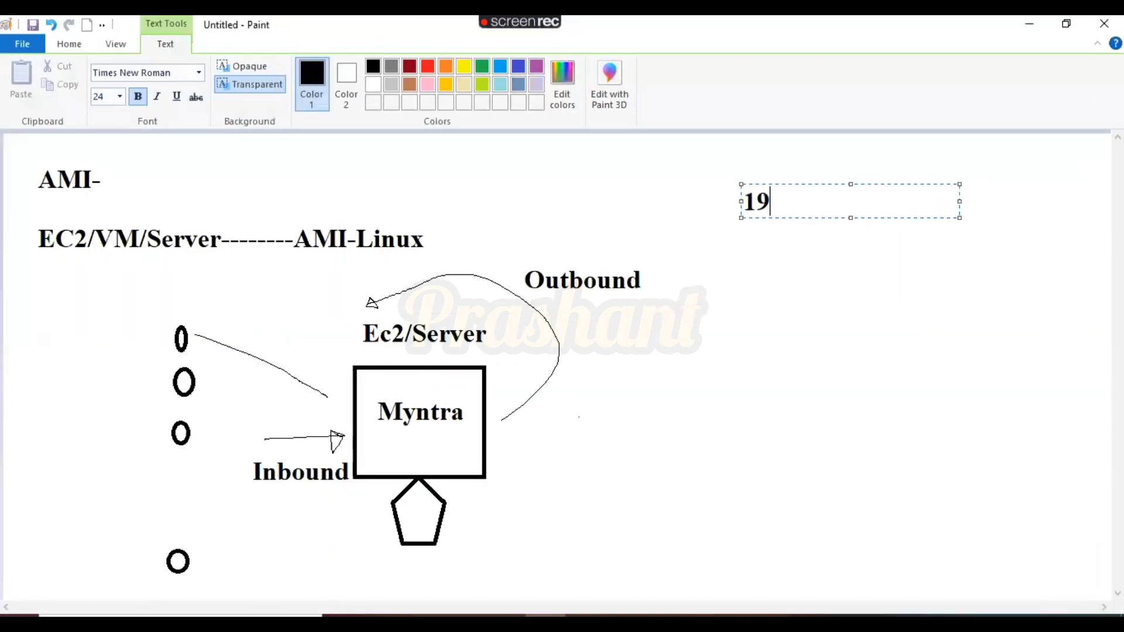
text(2.168.)
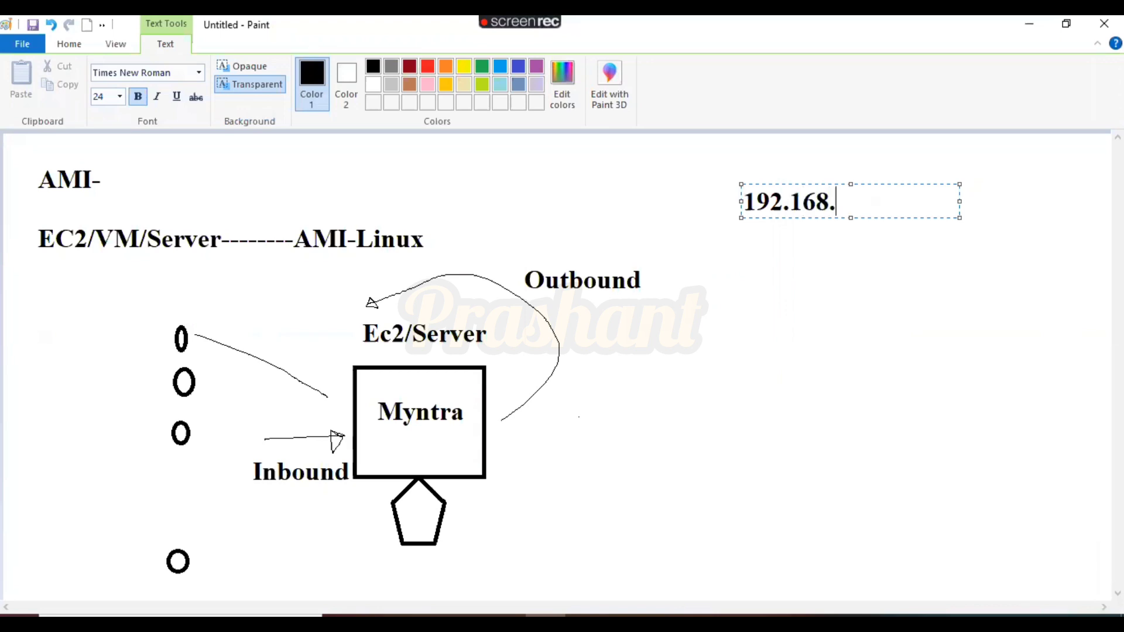
text(1.3)
key(Return)
key(Return)
key(Return)
key(Return)
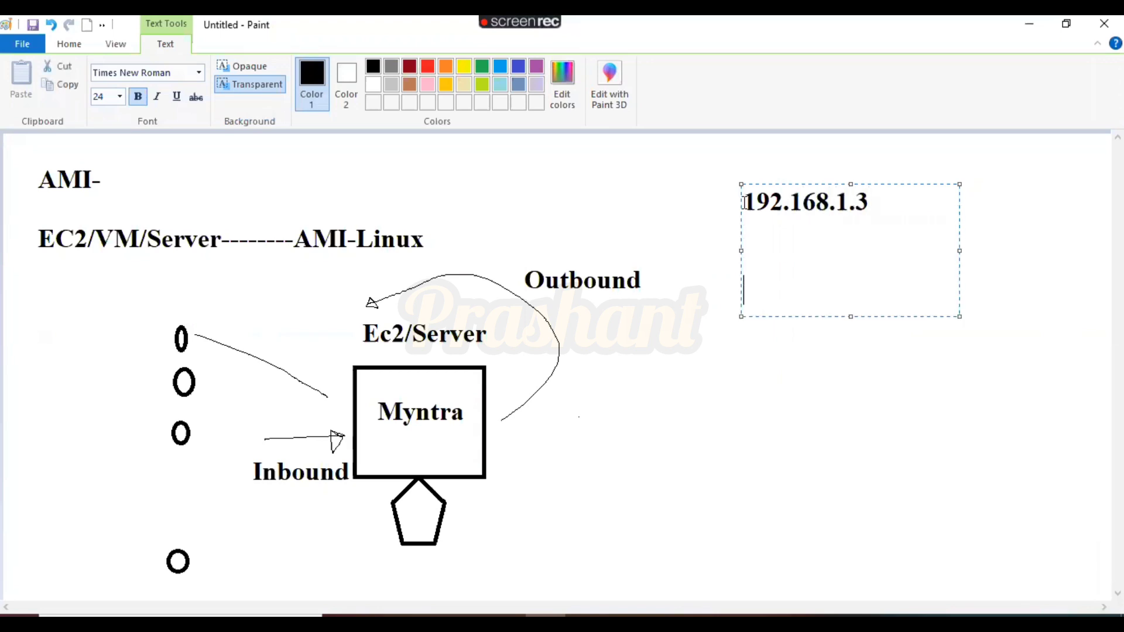
text(255.255)
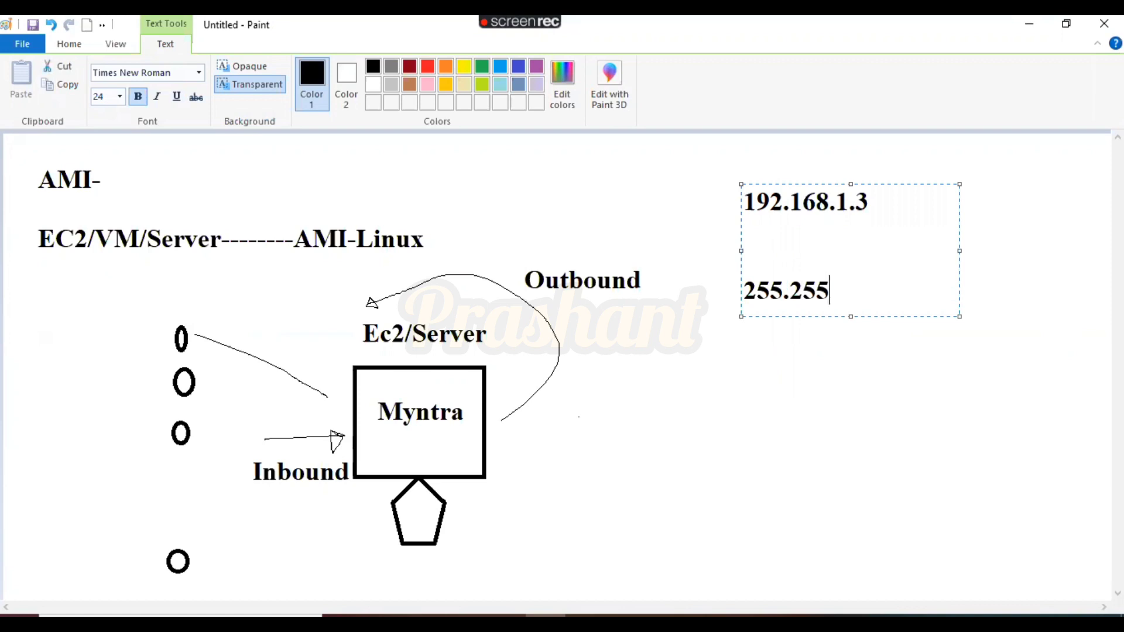
text(.255.255)
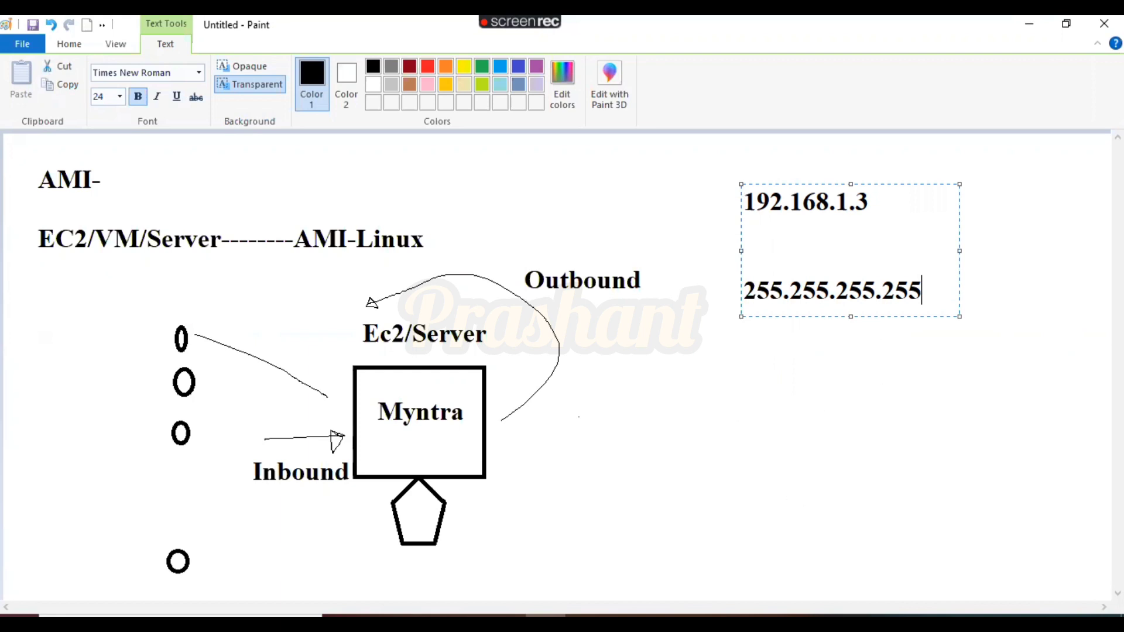
Add the text 0.0.0.0/0 to the Paint drawing, below the 255.255.255.255 line
key(alt+Tab)
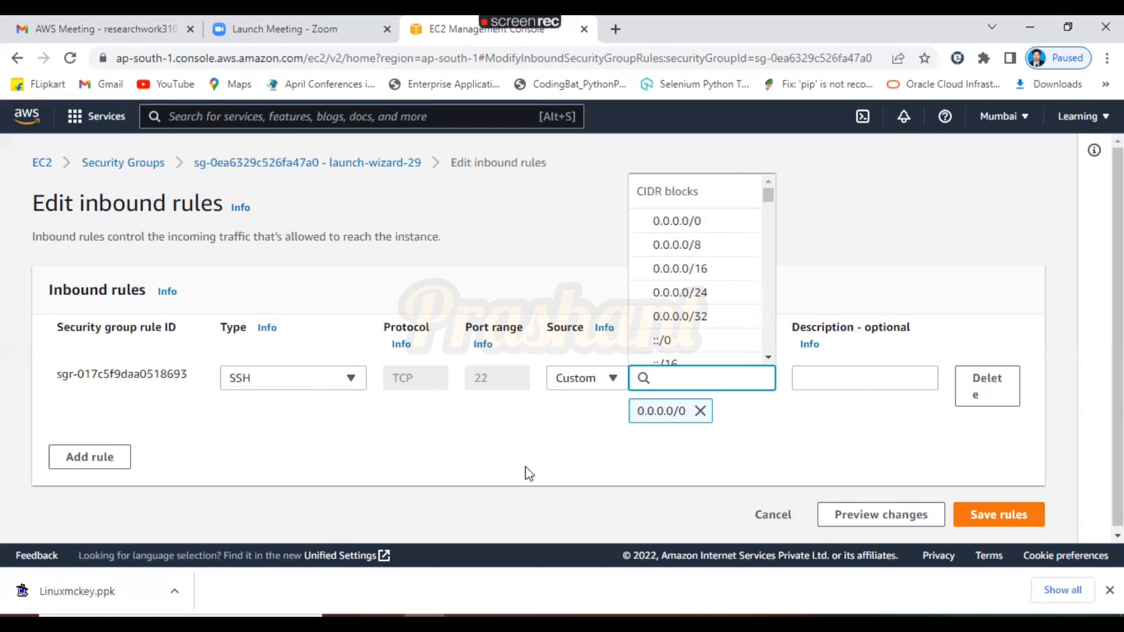
click(546, 617)
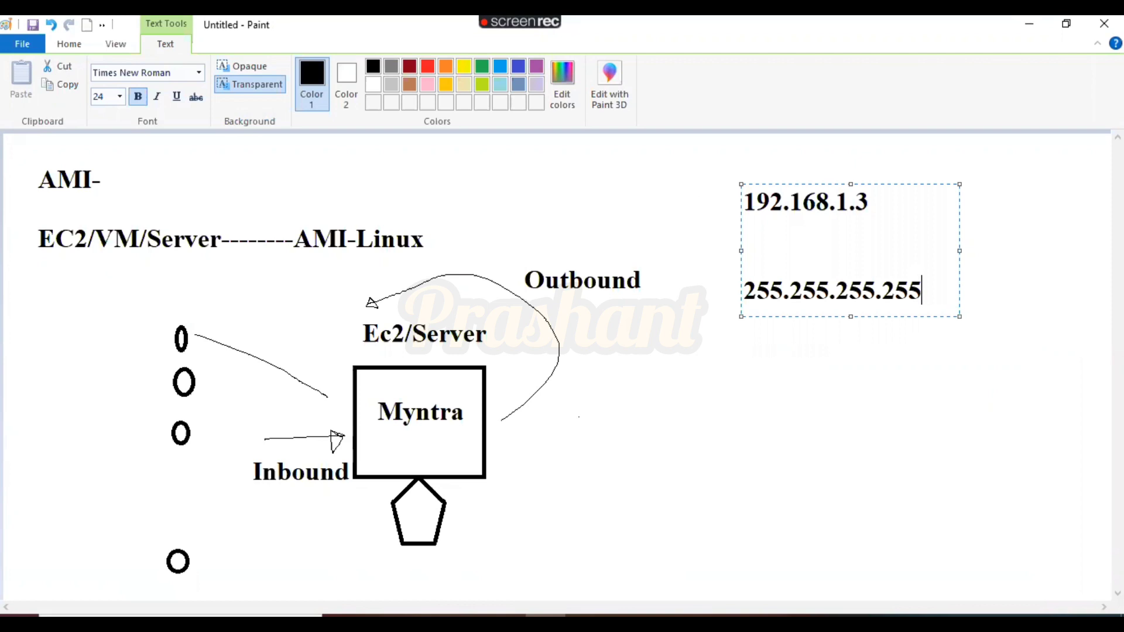
click(657, 388)
click(658, 388)
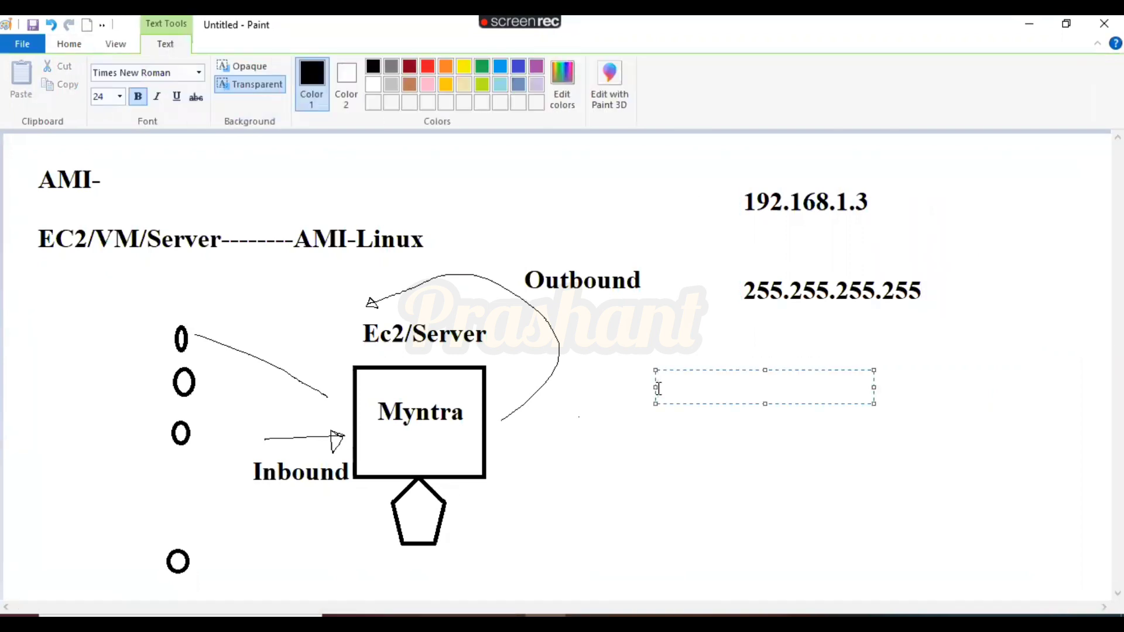
text(0.0.0.0)
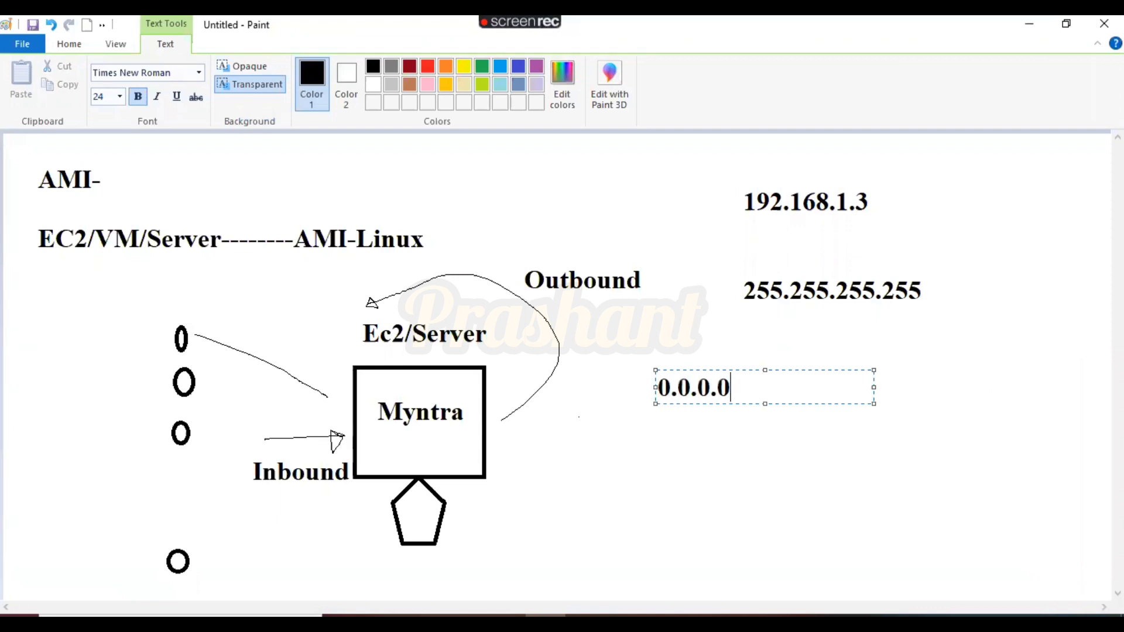
text(/0)
key(ctrl+a)
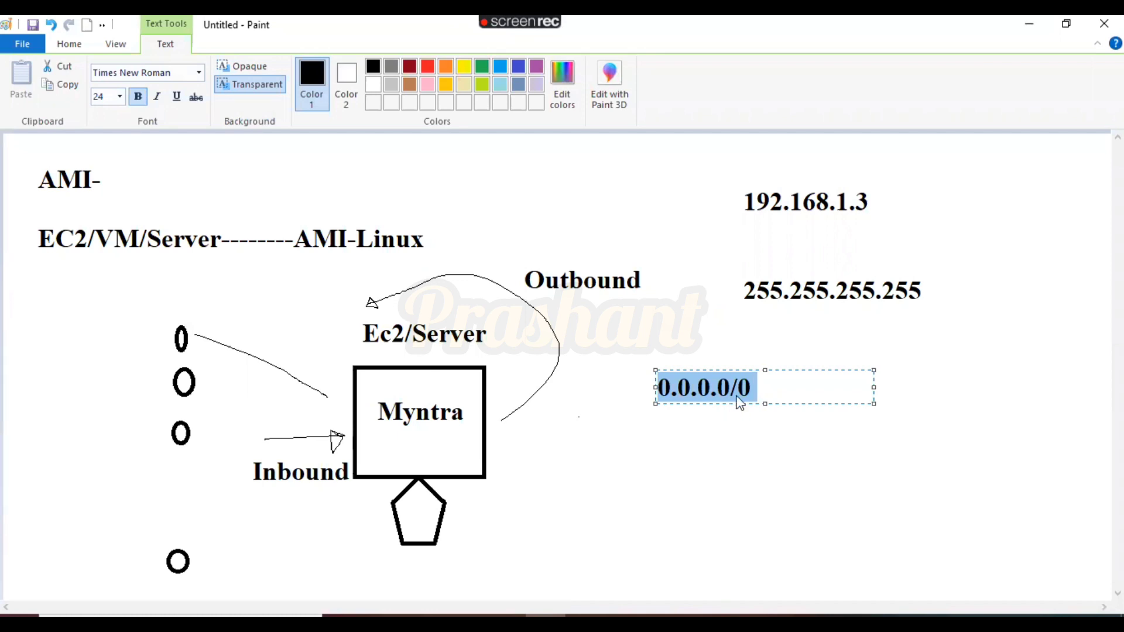
Return to the EC2 console, set the SSH rule's source to 0.0.0.0/0 and add an All traffic rule with the same source
click(425, 617)
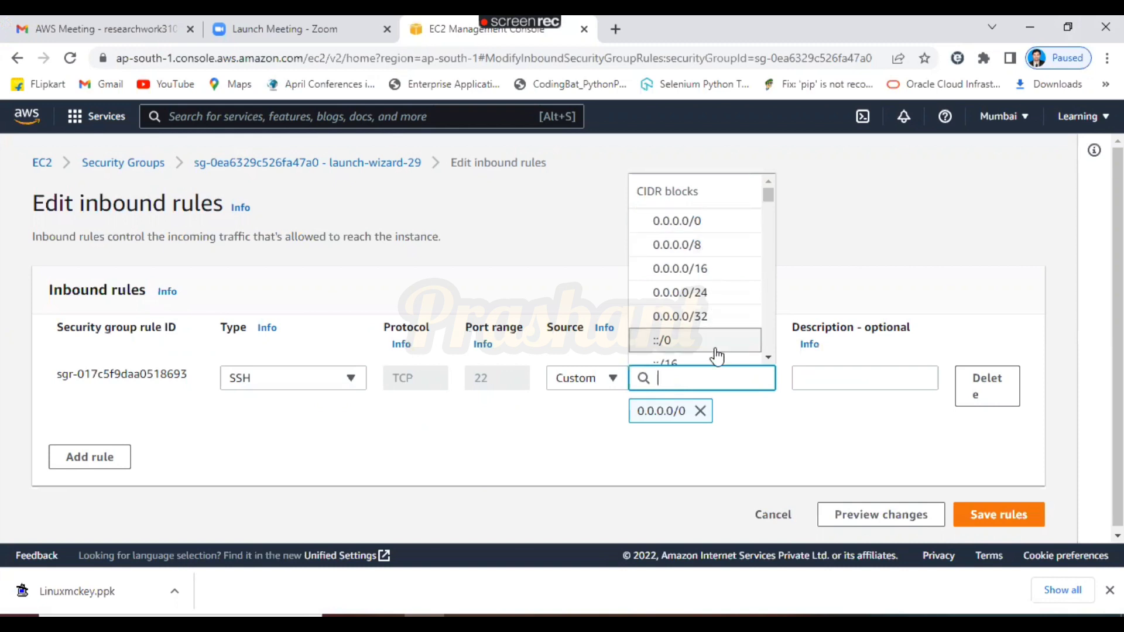
click(702, 223)
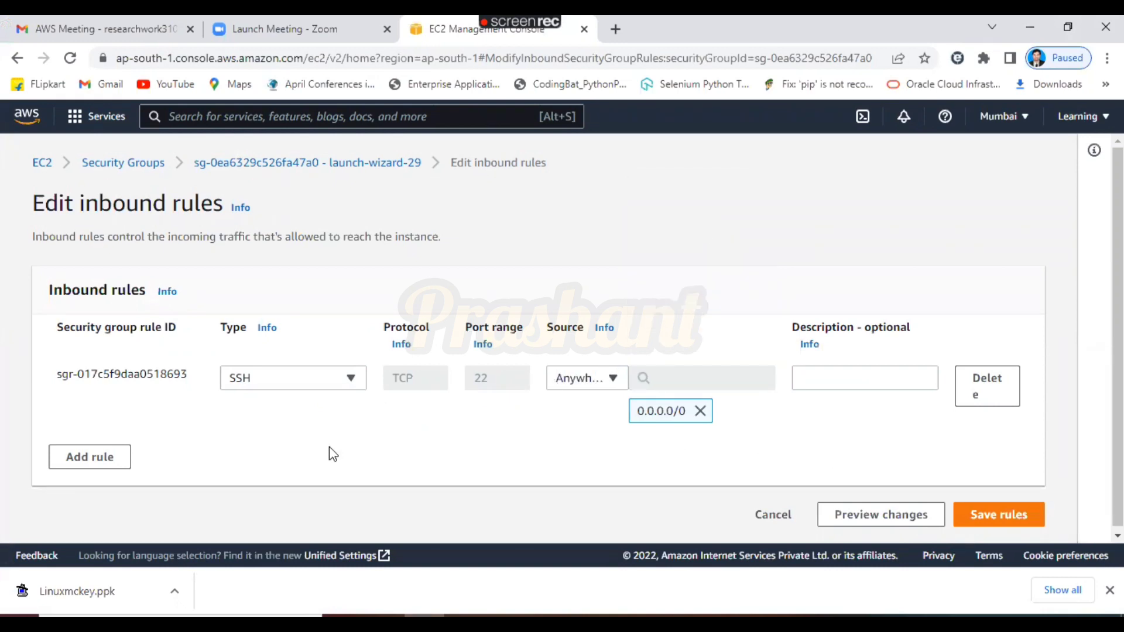
click(105, 464)
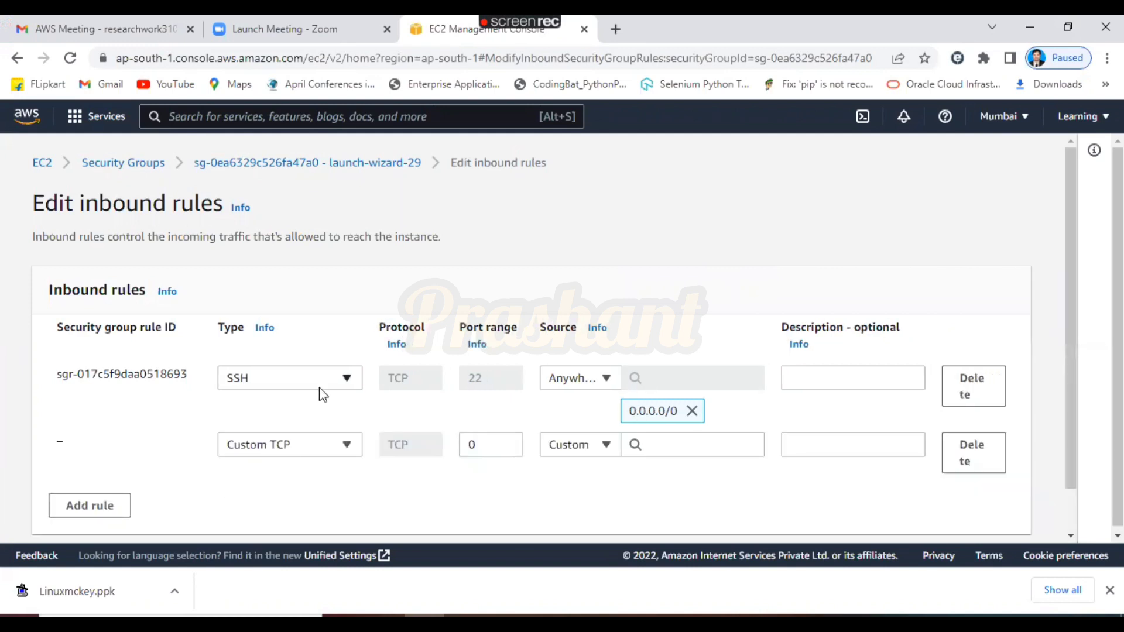
click(346, 443)
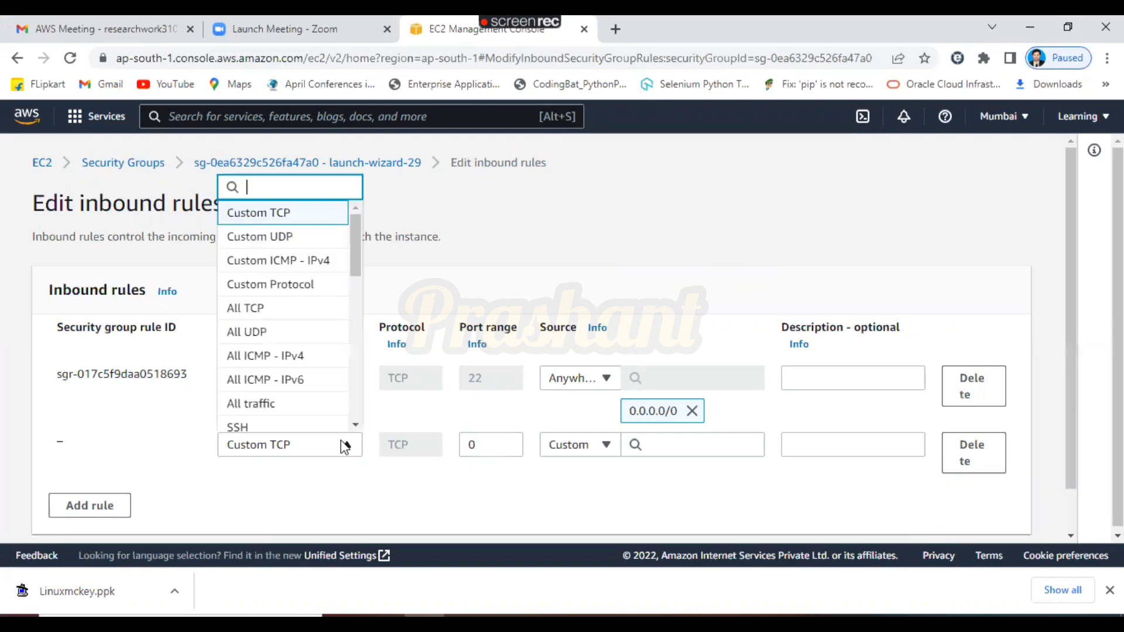
scroll(354, 243, down, 1)
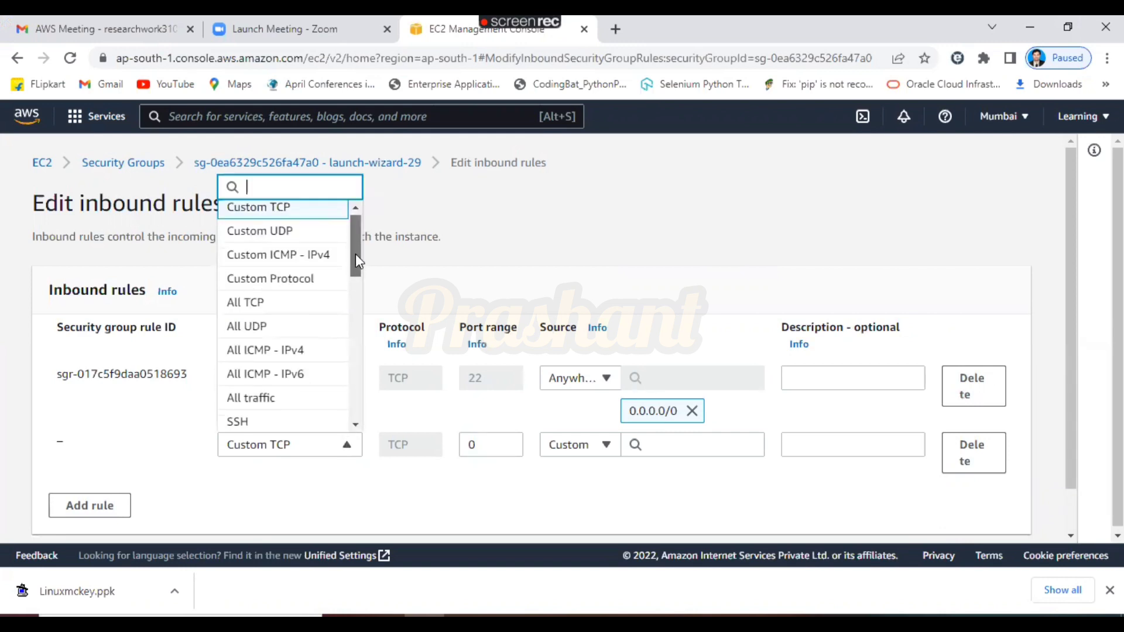
click(273, 342)
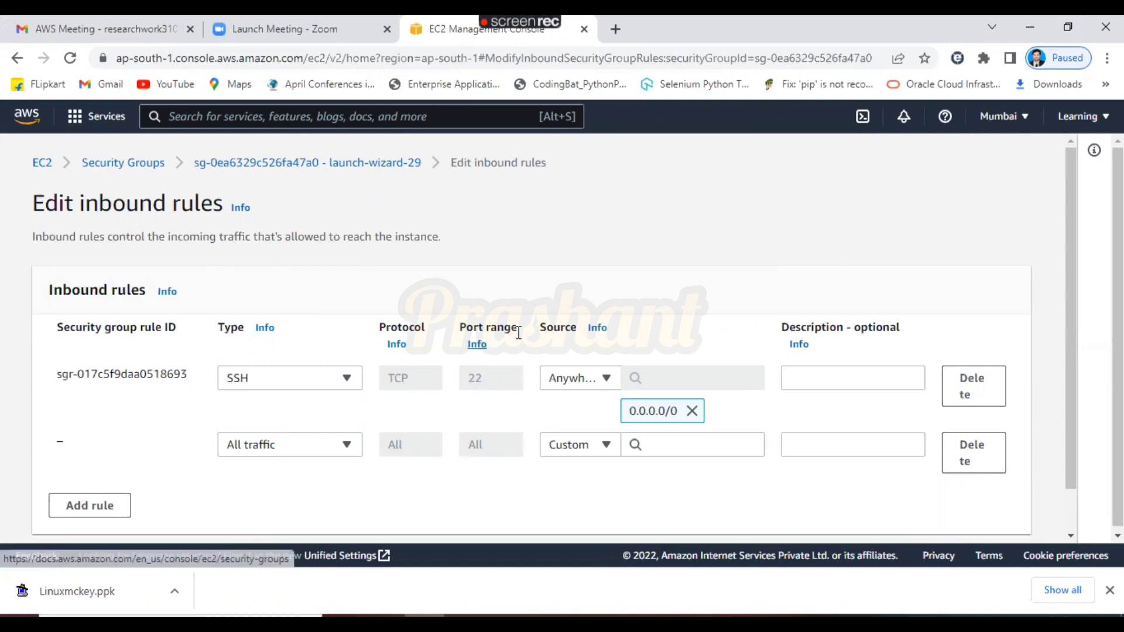
click(695, 443)
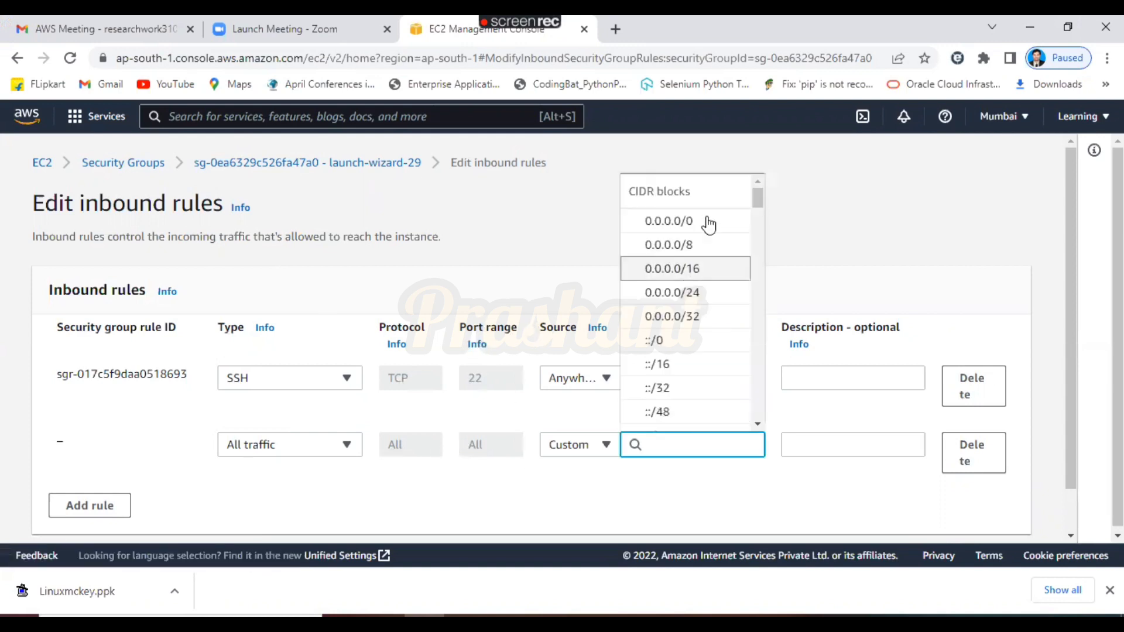
click(714, 221)
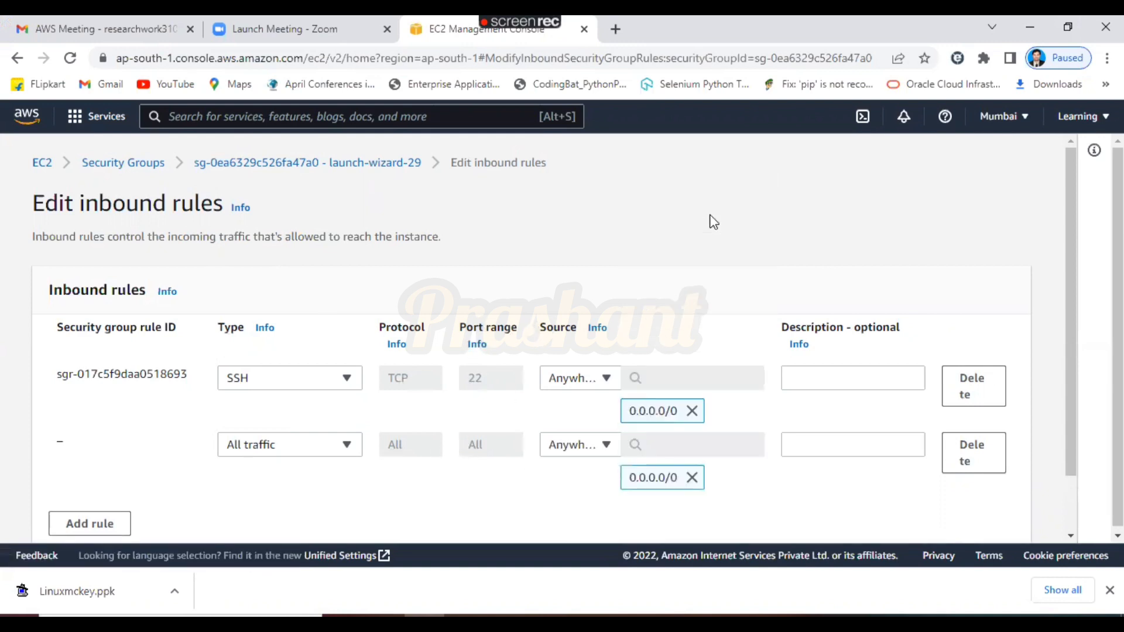
Add a third inbound rule of type HTTP below the All traffic rule
click(109, 526)
click(329, 510)
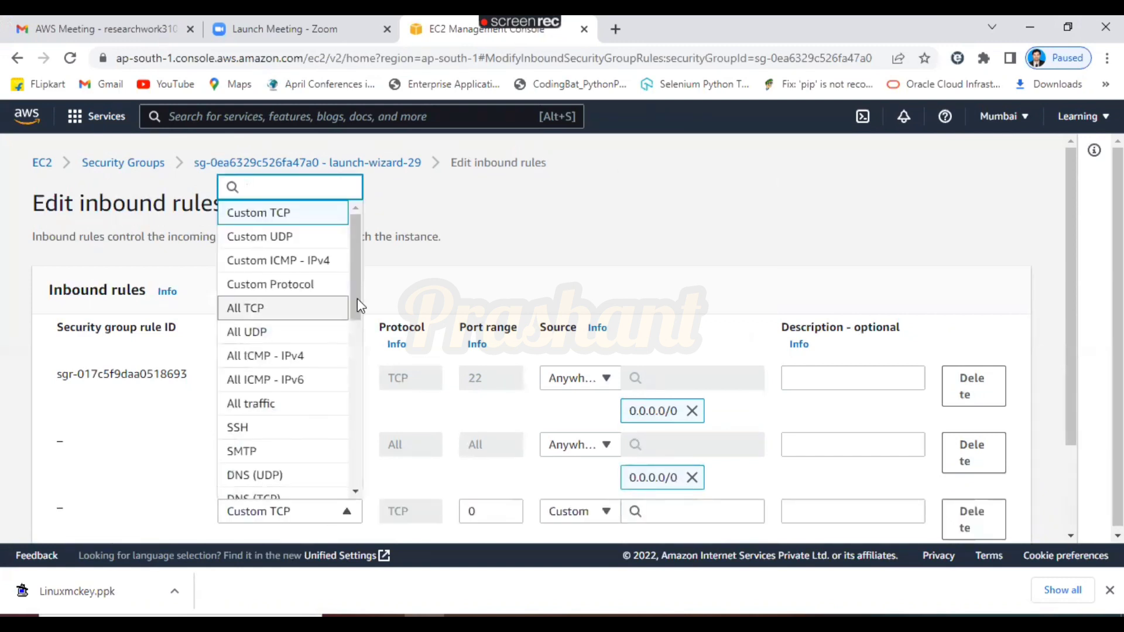
mouse_move(358, 298)
mouse_down()
mouse_move(371, 384)
mouse_move(356, 367)
mouse_move(359, 430)
mouse_move(356, 316)
mouse_up()
click(269, 393)
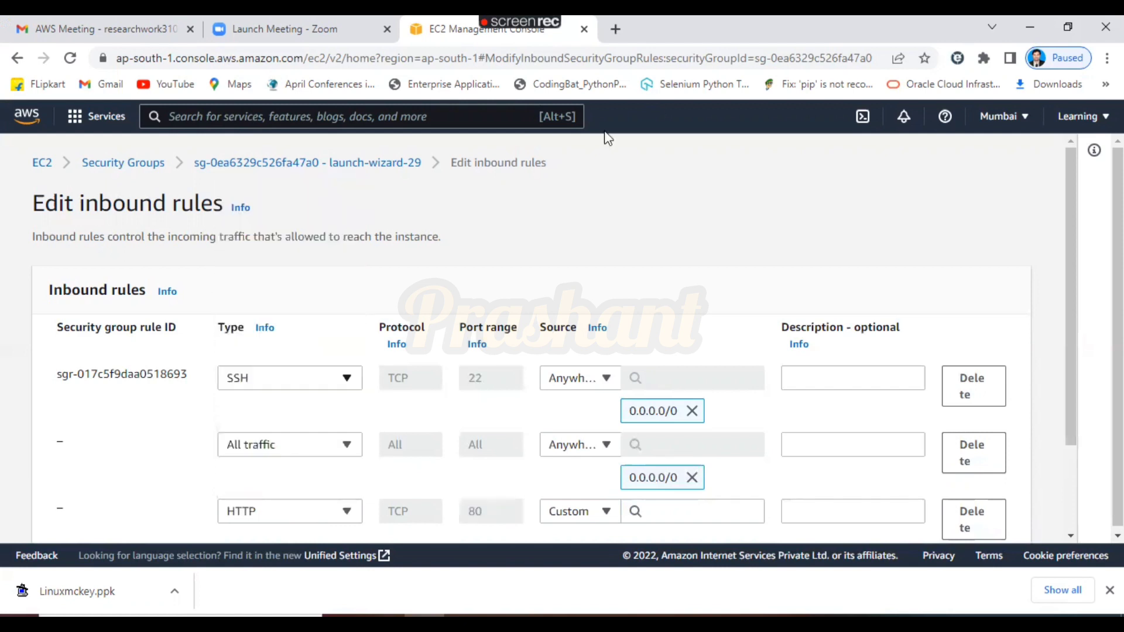
click(616, 30)
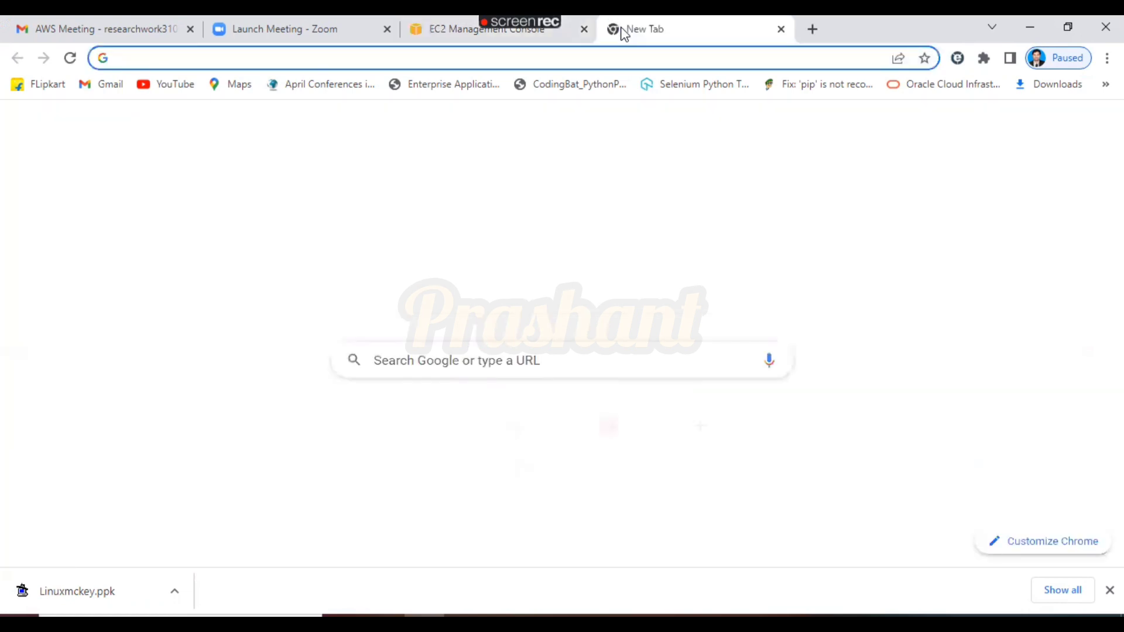
text(httt)
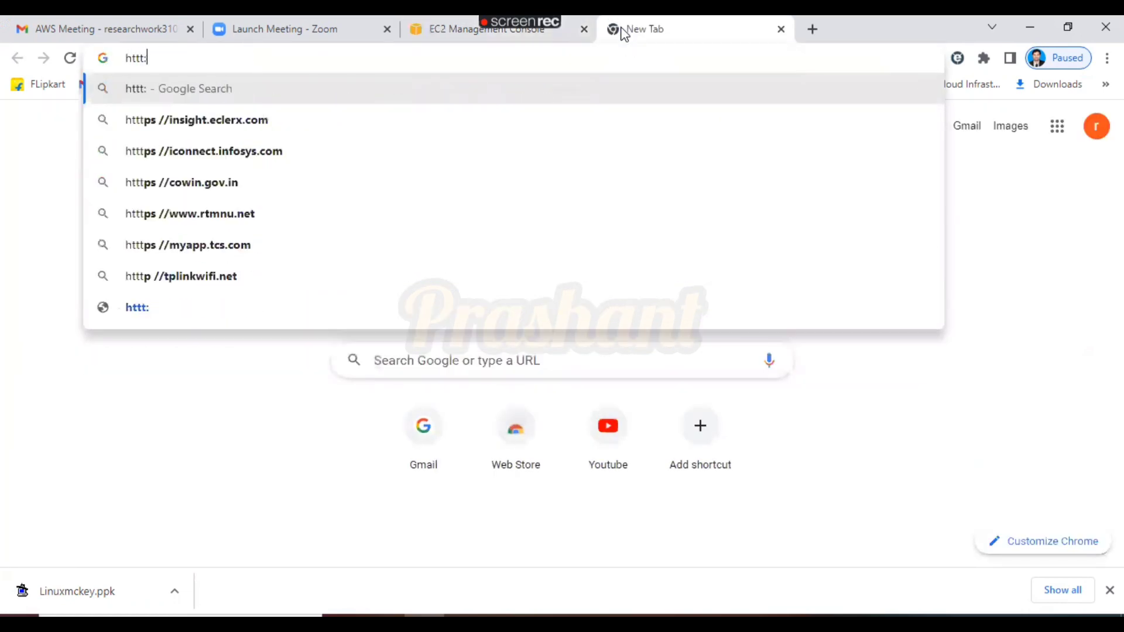
text(:/www.mynta)
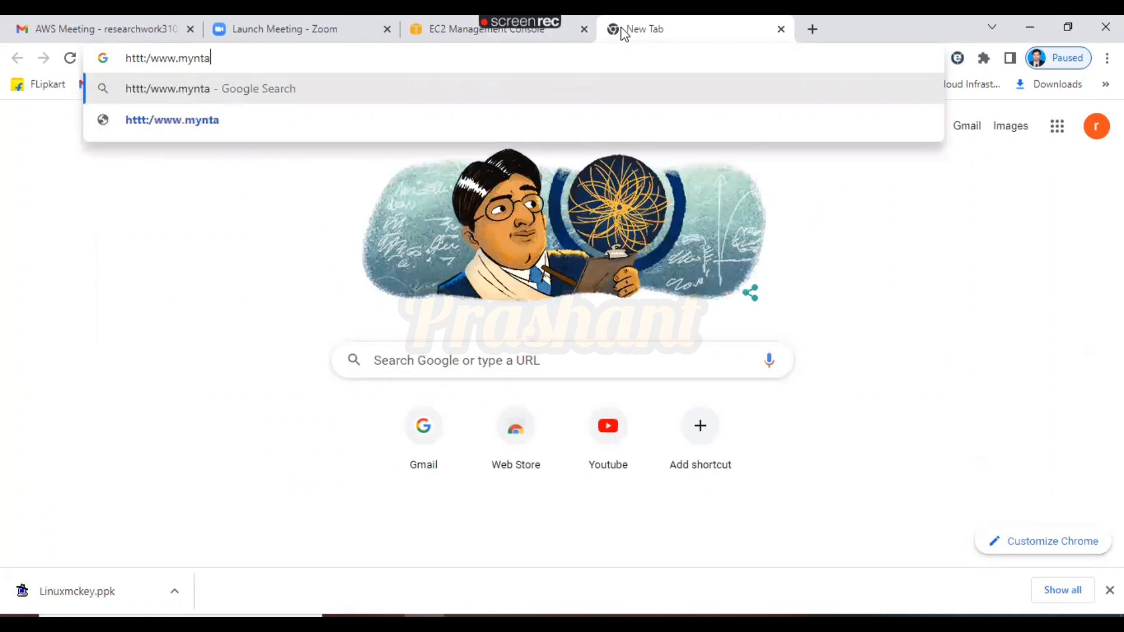
key(BackSpace)
text(ra.com)
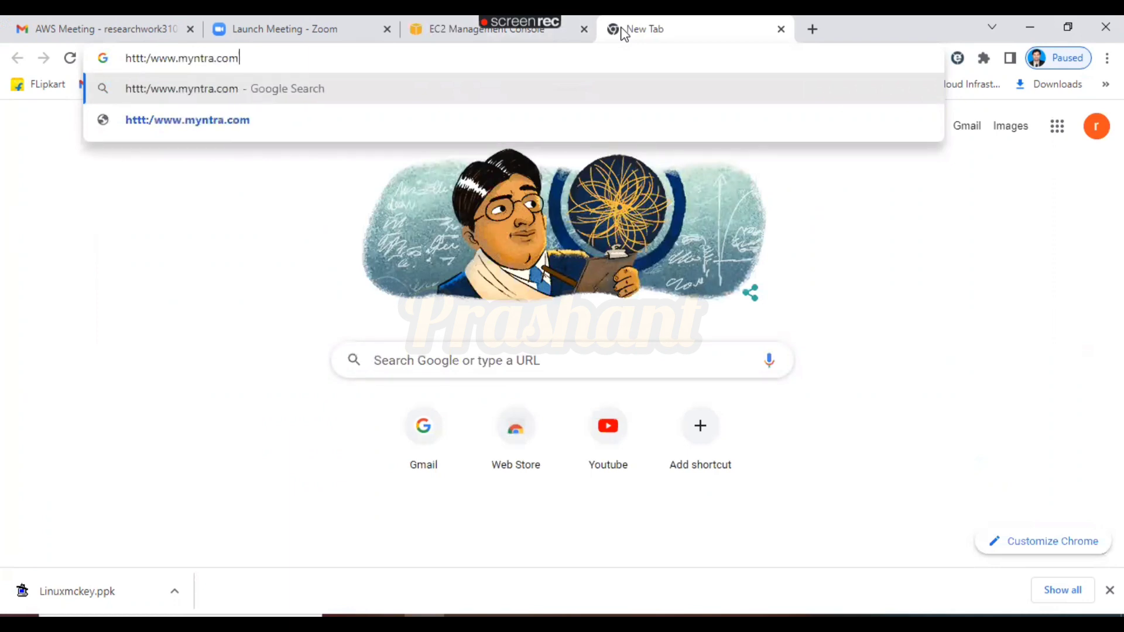
click(144, 59)
key(BackSpace)
text(p)
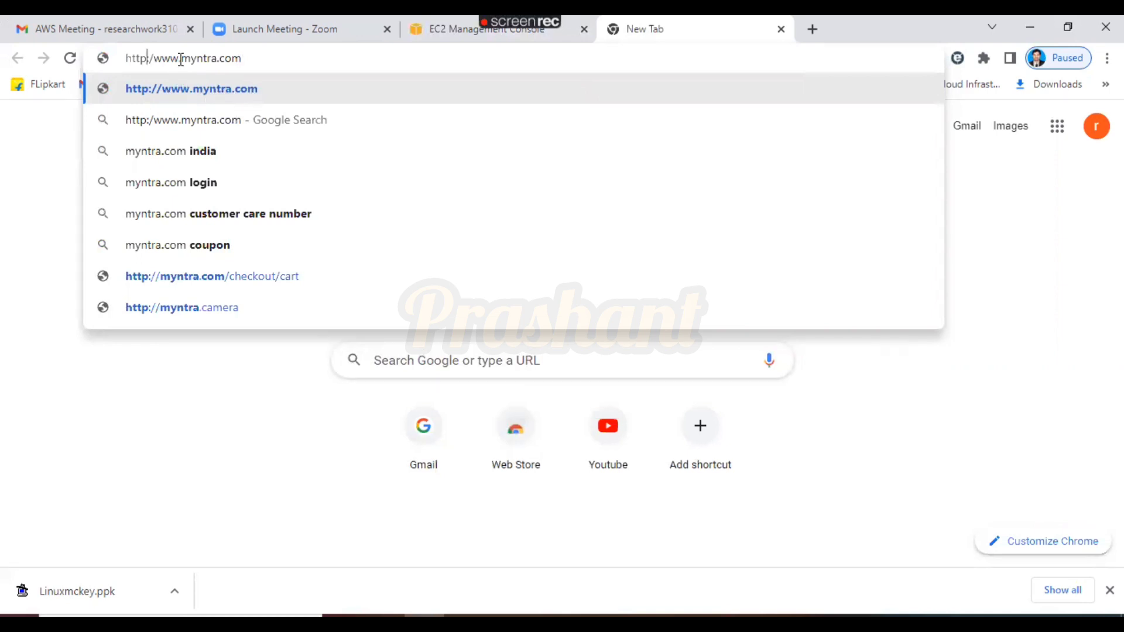
text(s)
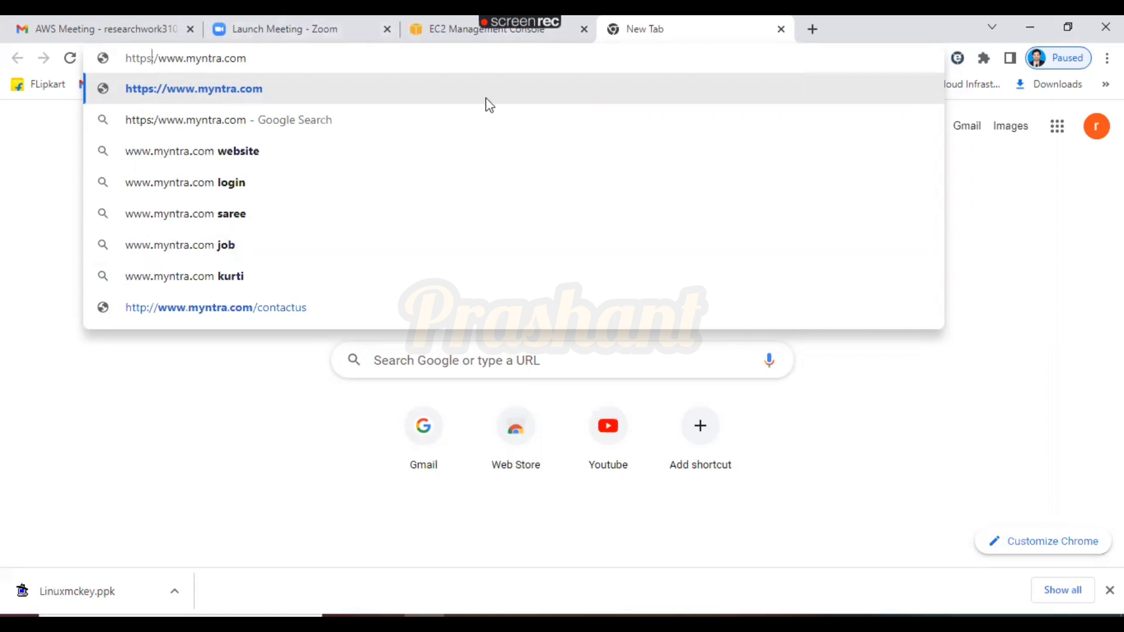
Return to the EC2 console and set the HTTP rule's source to 0.0.0.0/0
click(446, 24)
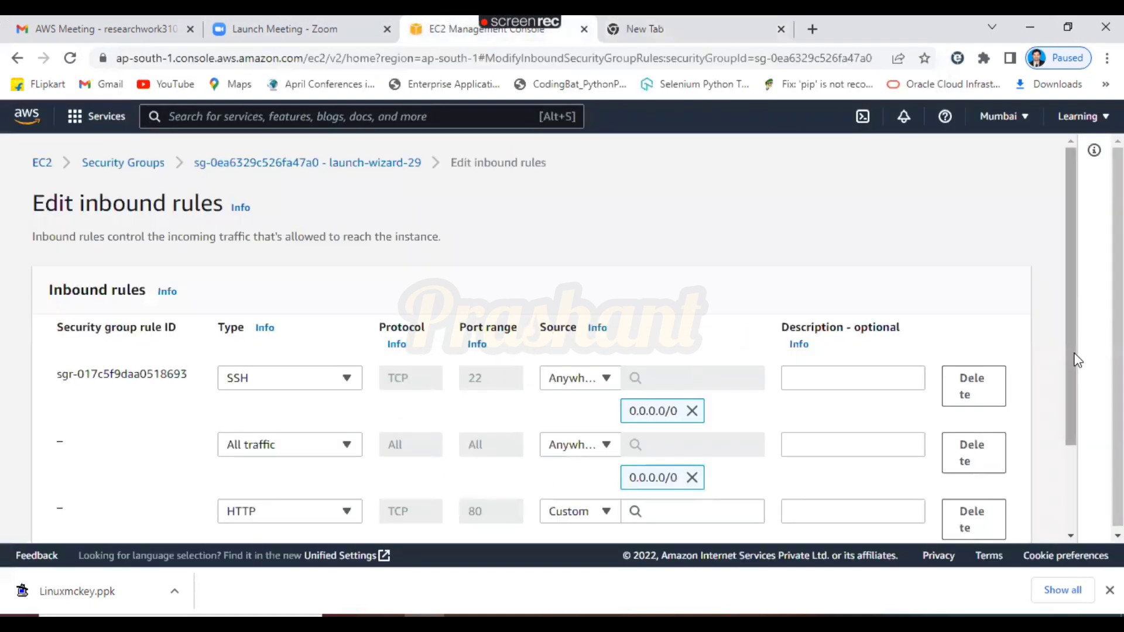
drag(1077, 360, 1089, 452)
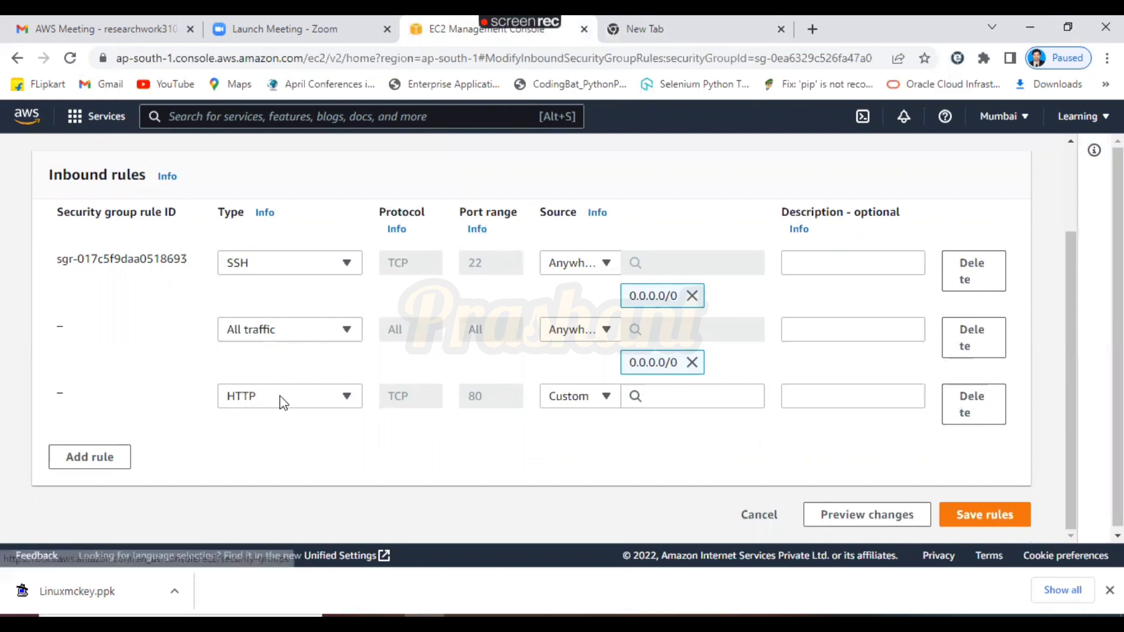
click(693, 396)
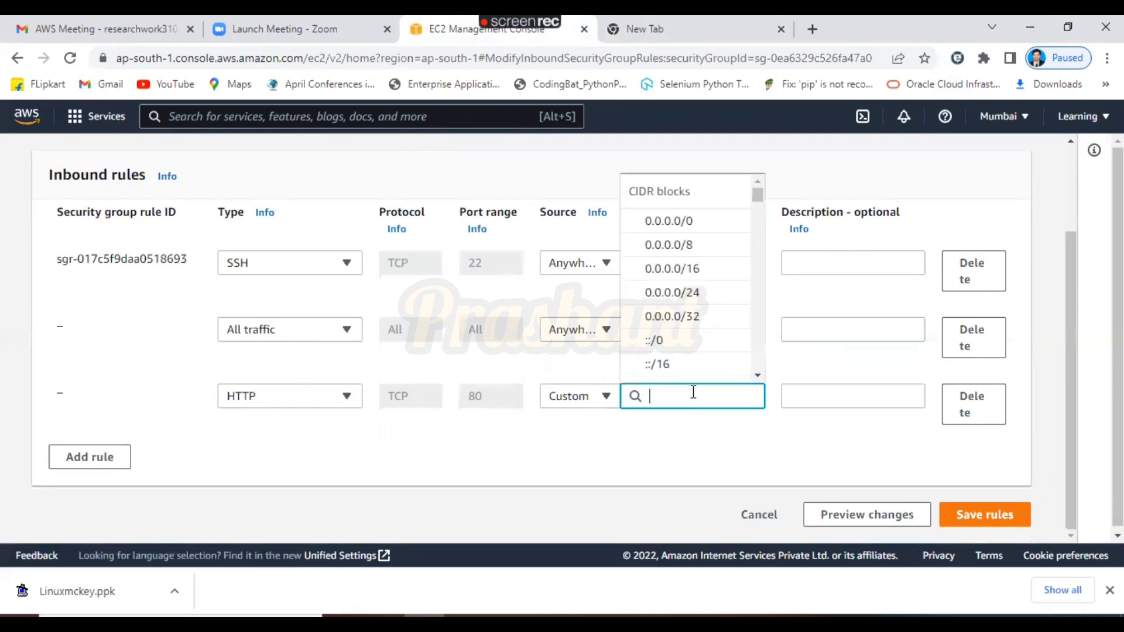
click(683, 229)
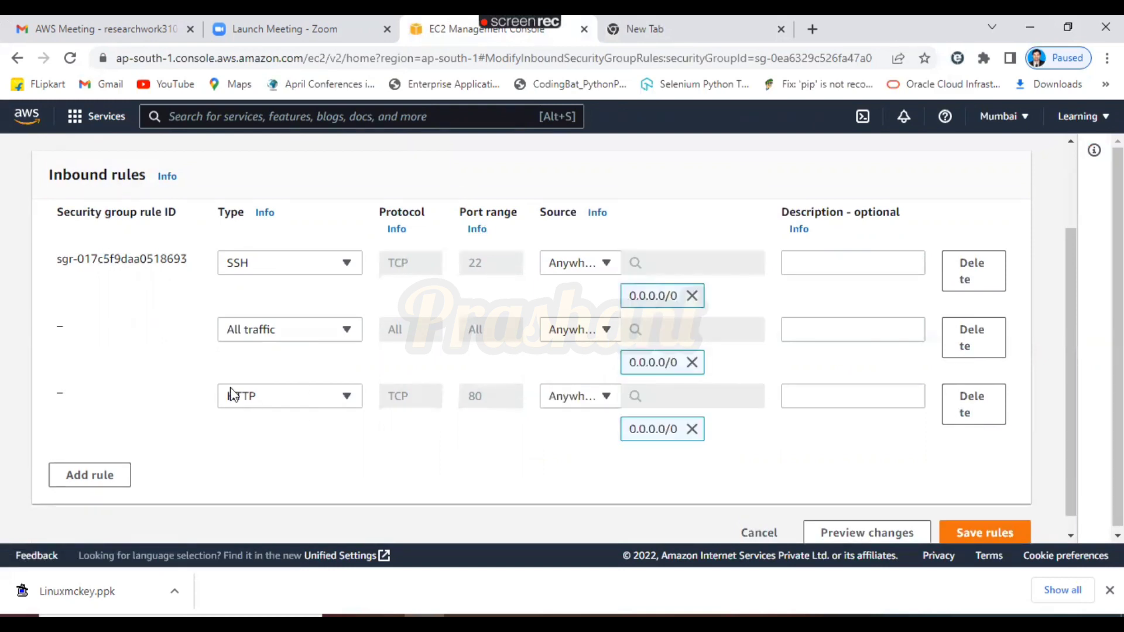
Add a fourth inbound rule of type HTTPS with 0.0.0.0/0 as its source
click(89, 477)
click(294, 463)
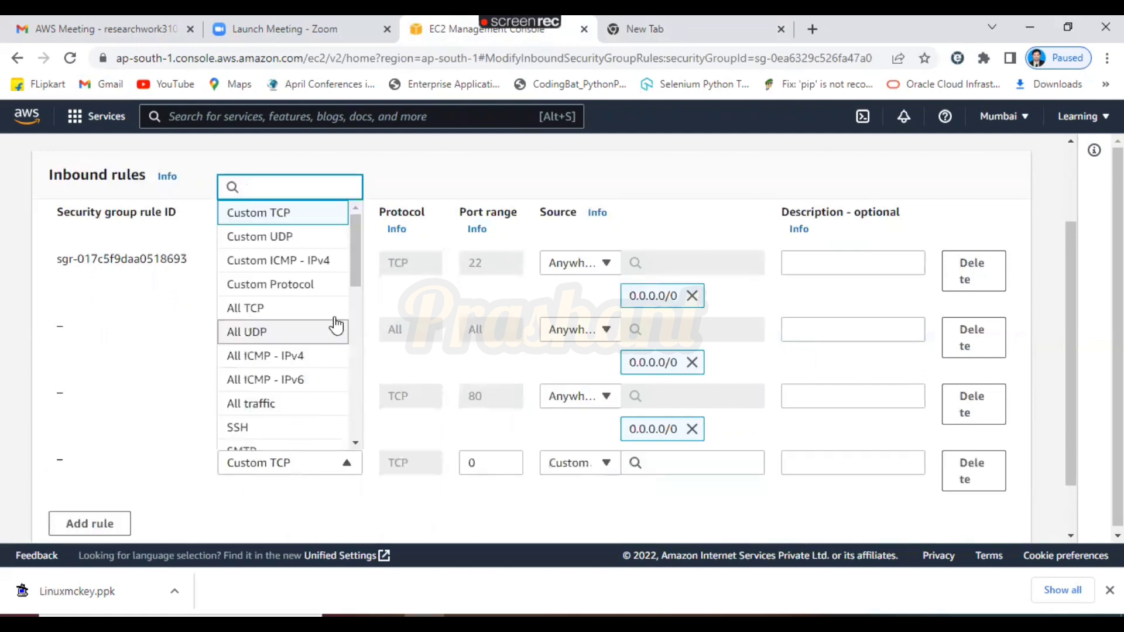
scroll(357, 292, down, 1)
scroll(364, 328, down, 5)
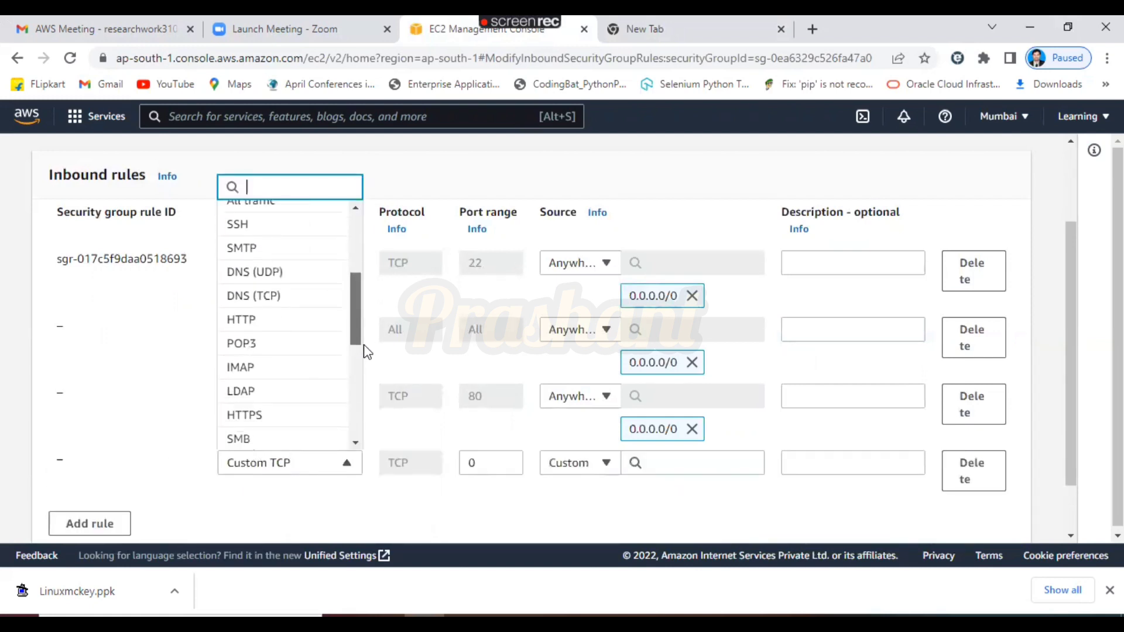
click(300, 344)
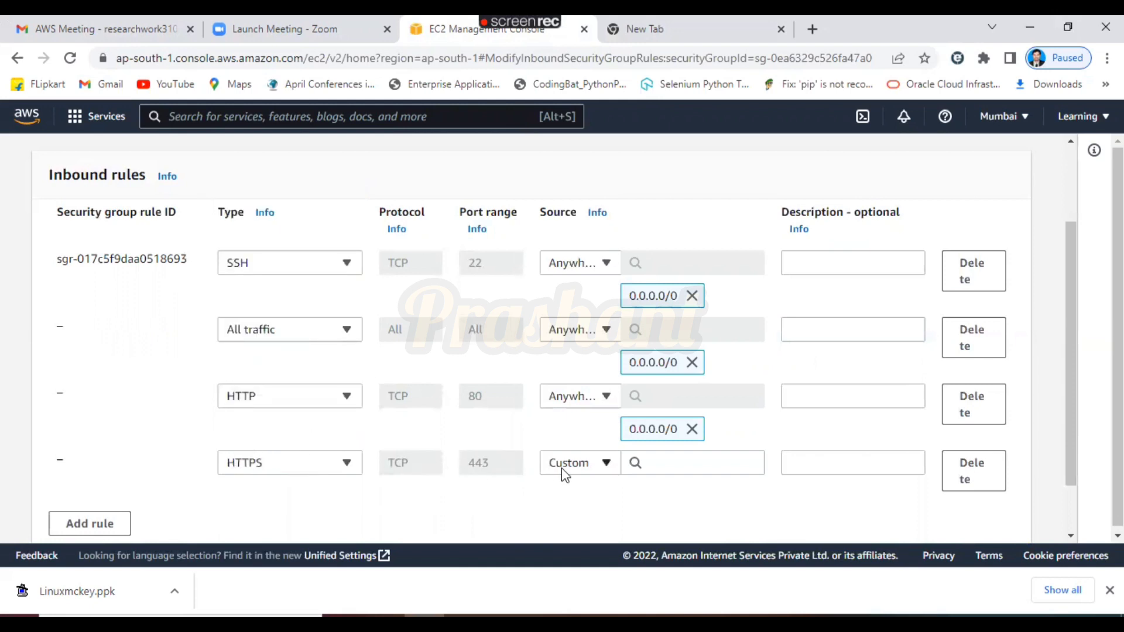
click(674, 463)
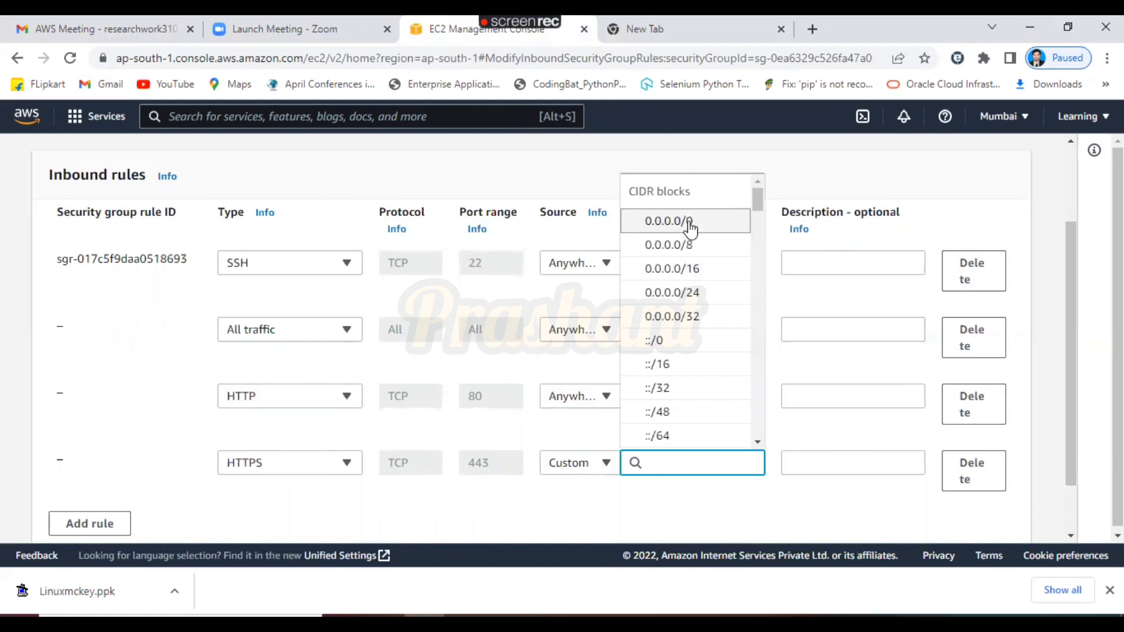
click(666, 223)
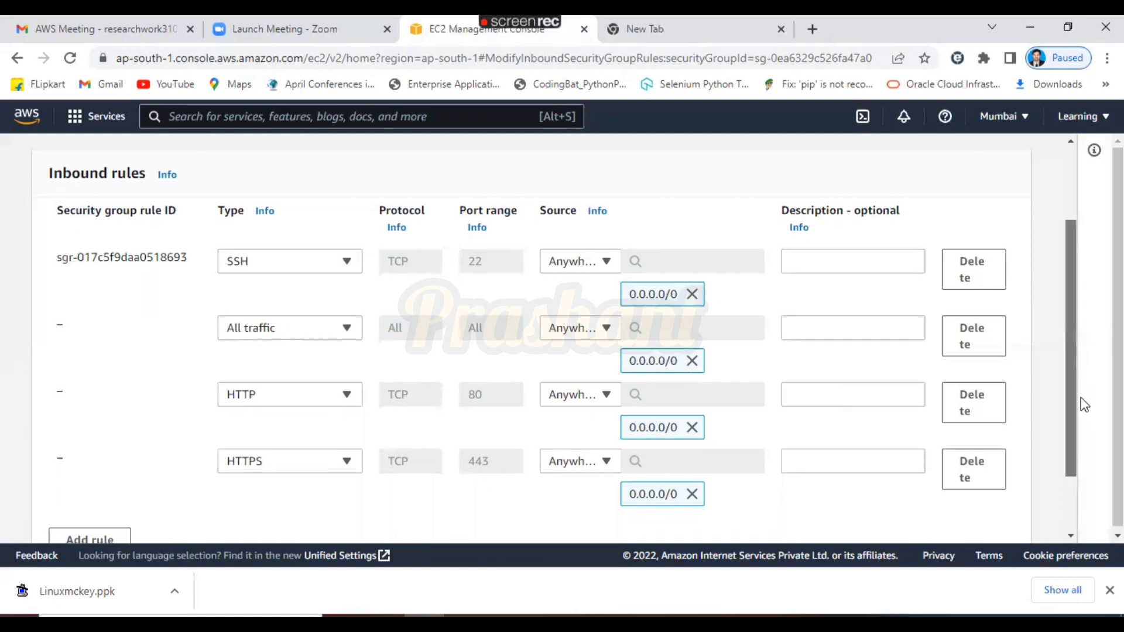
Save the SSH, All traffic, HTTP and HTTPS inbound rules and review the security group's saved rule list
scroll(1082, 404, down, 2)
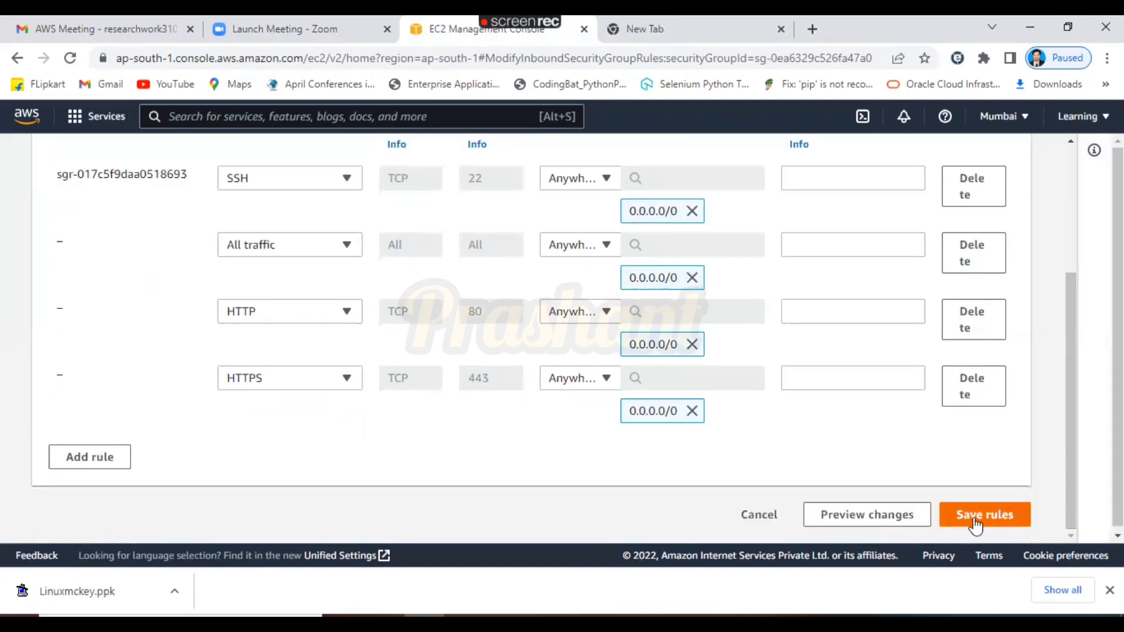
click(975, 518)
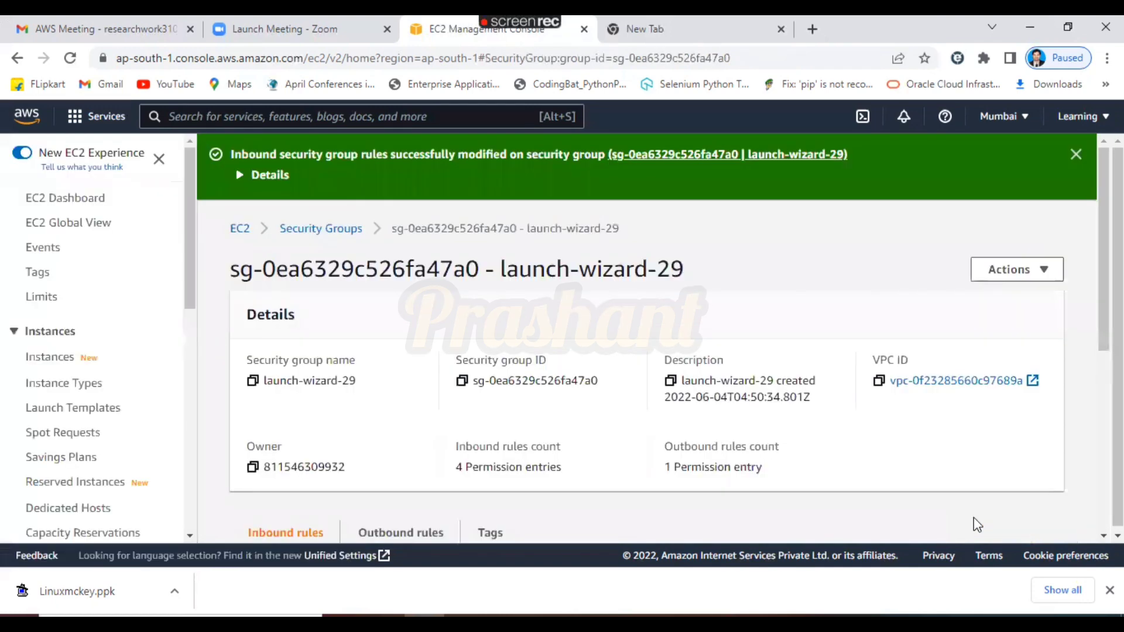
scroll(974, 518, down, 6)
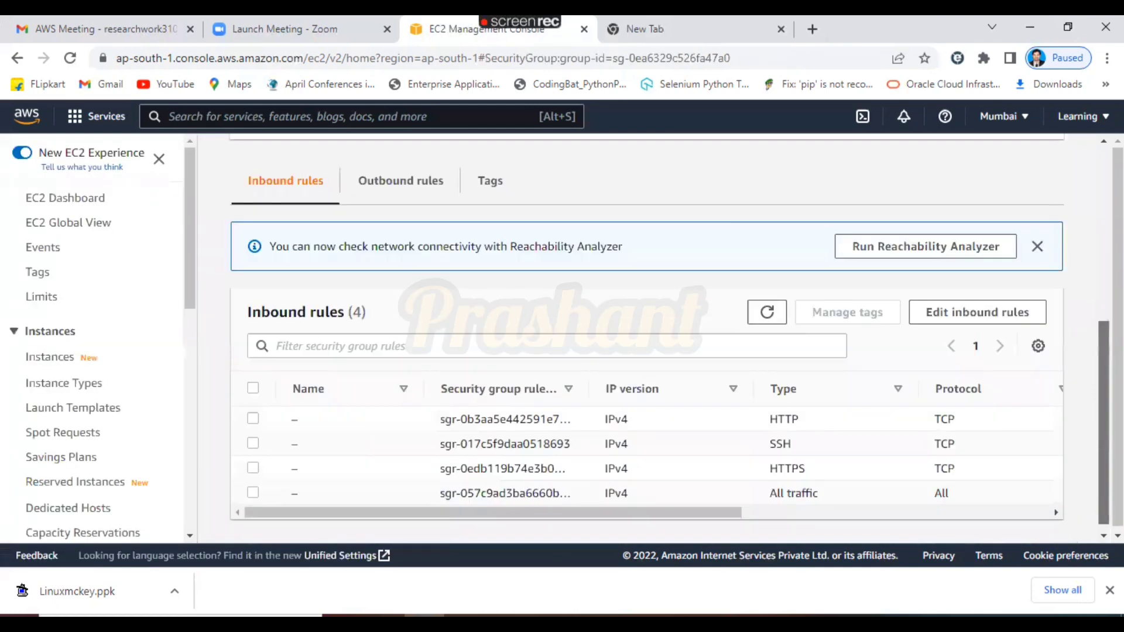
drag(1104, 423, 1104, 429)
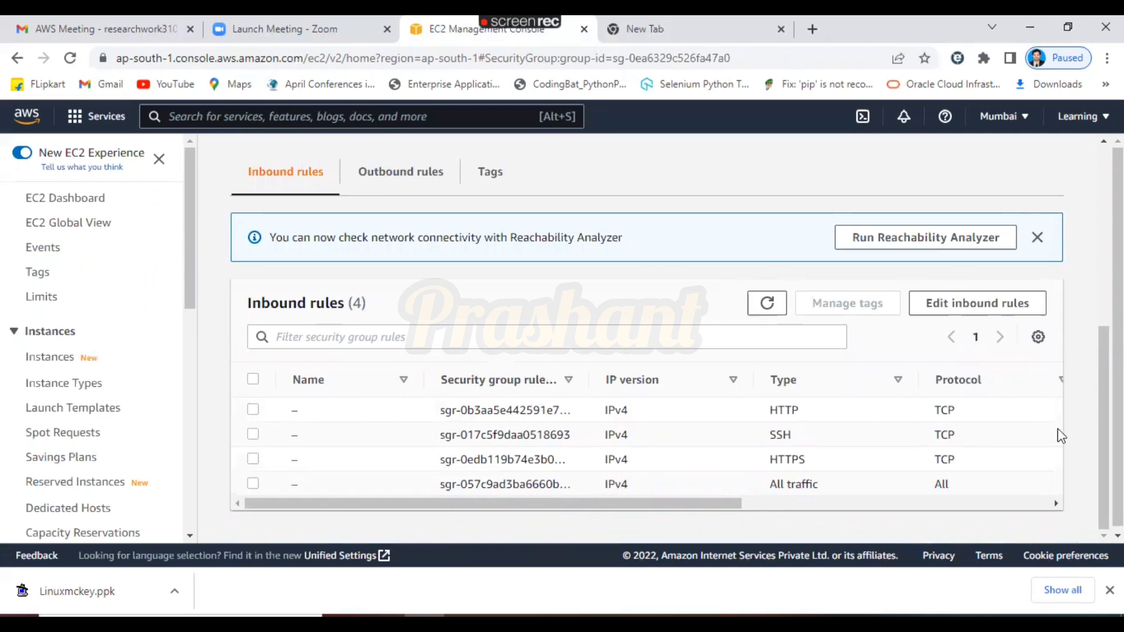
Compare the launch-wizard-29 security group's outbound rules with its inbound rules, ending on the inbound rules
drag(1104, 494, 1103, 466)
click(421, 239)
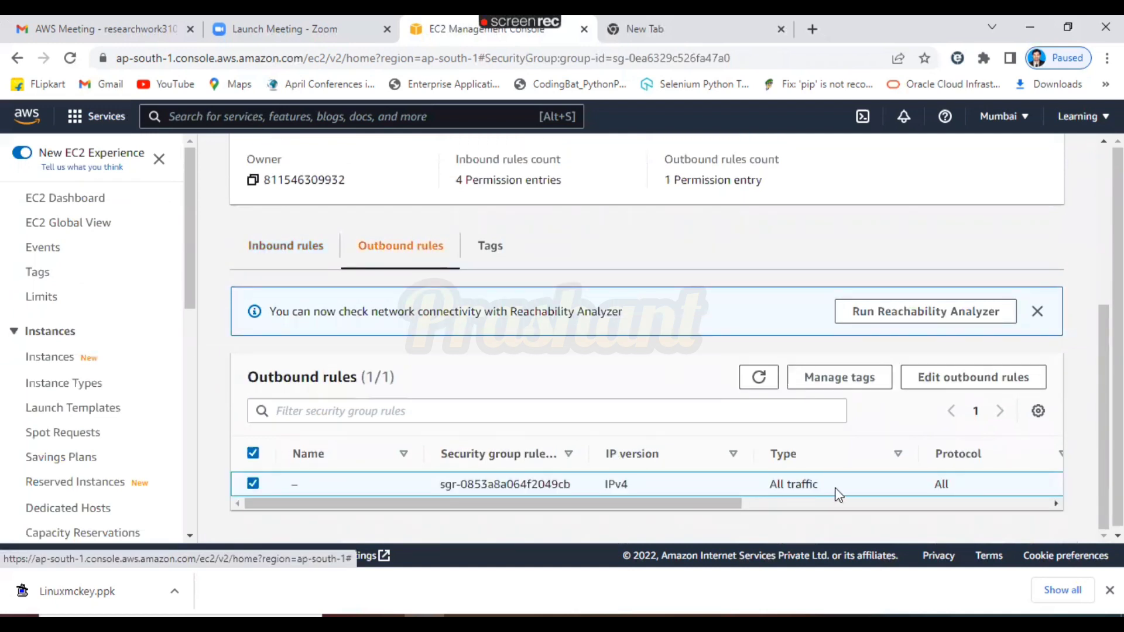
click(300, 249)
scroll(703, 421, down, 1)
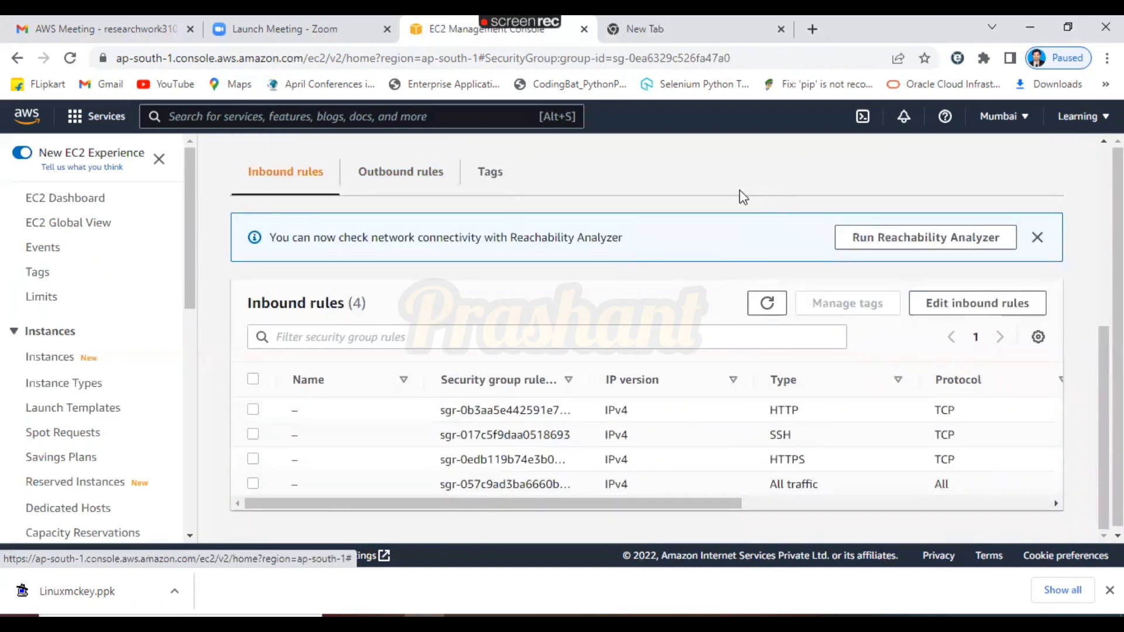
click(419, 184)
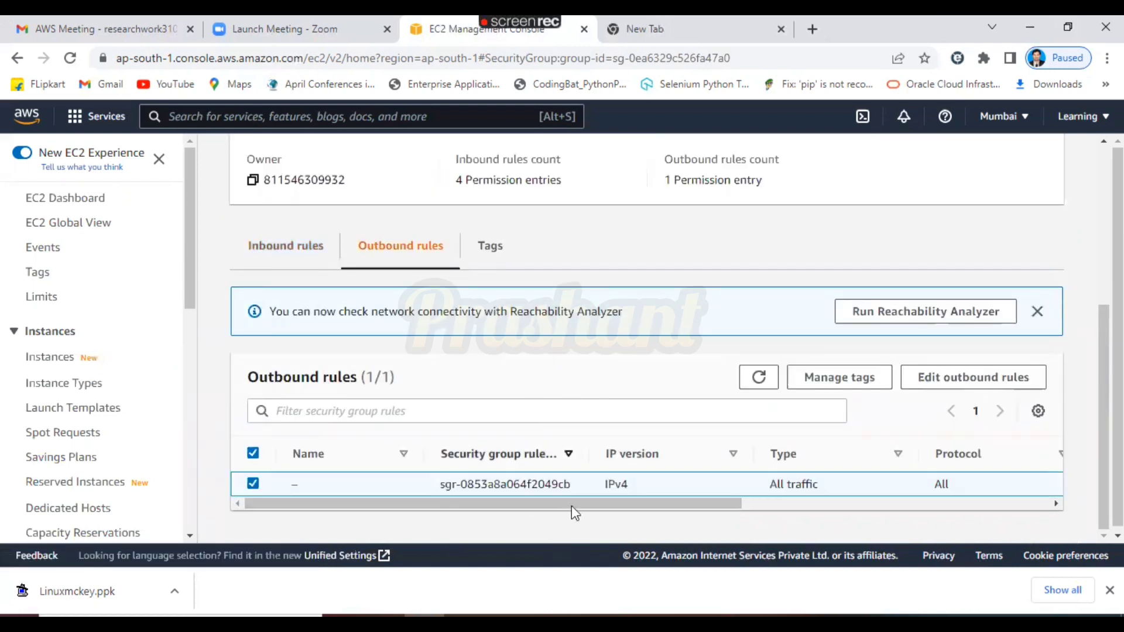
click(285, 254)
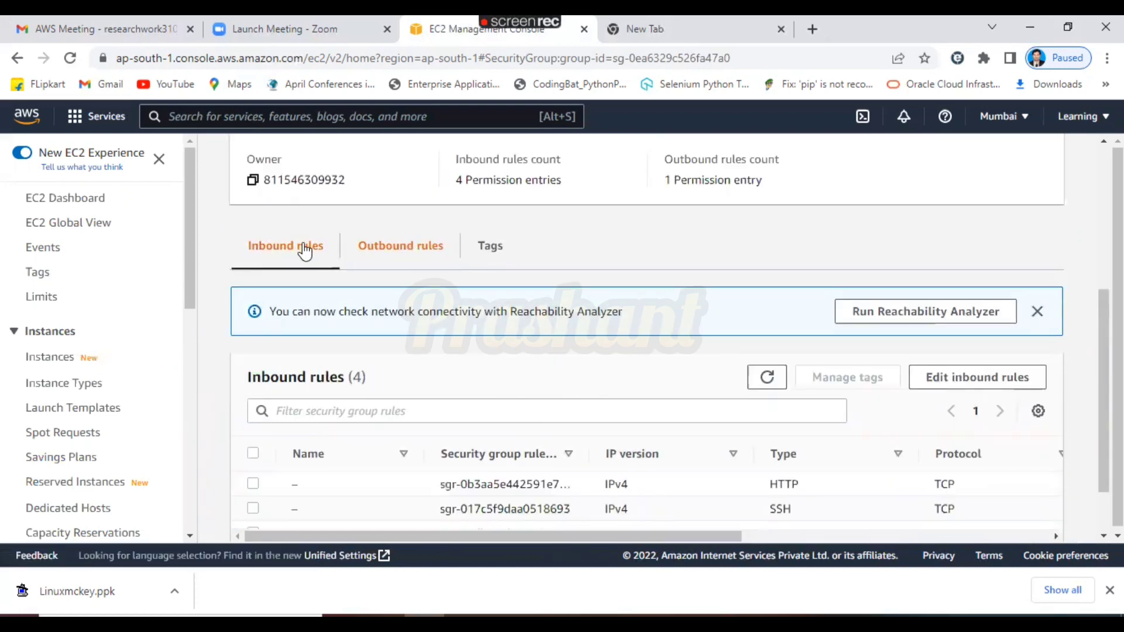
Return to the EC2 dashboard and open the list of running instances
scroll(703, 309, up, 5)
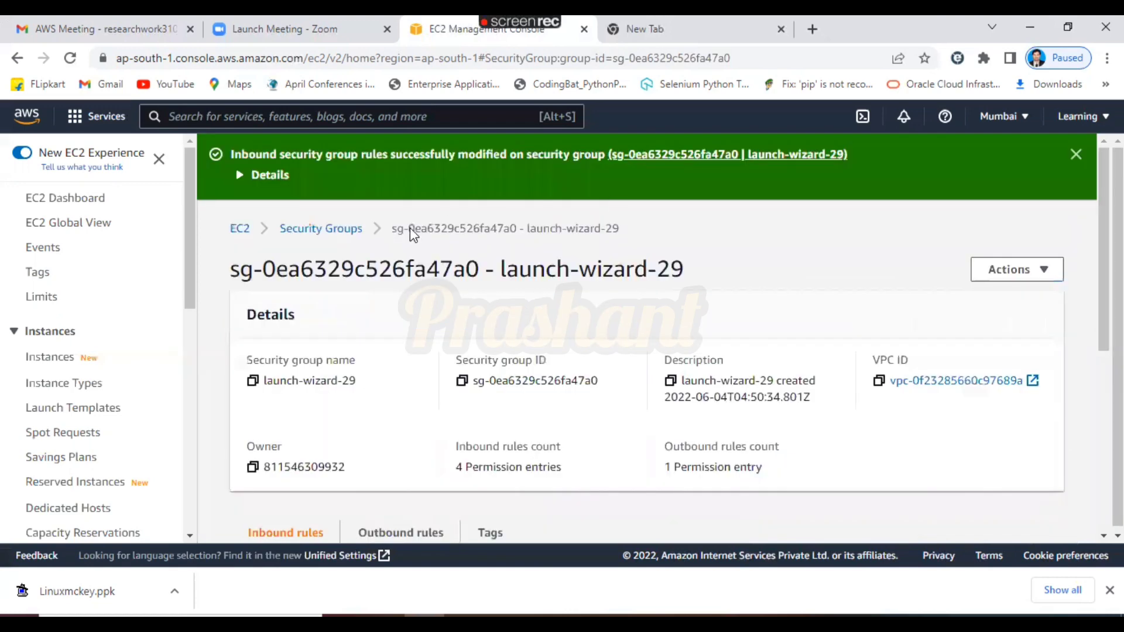
click(239, 231)
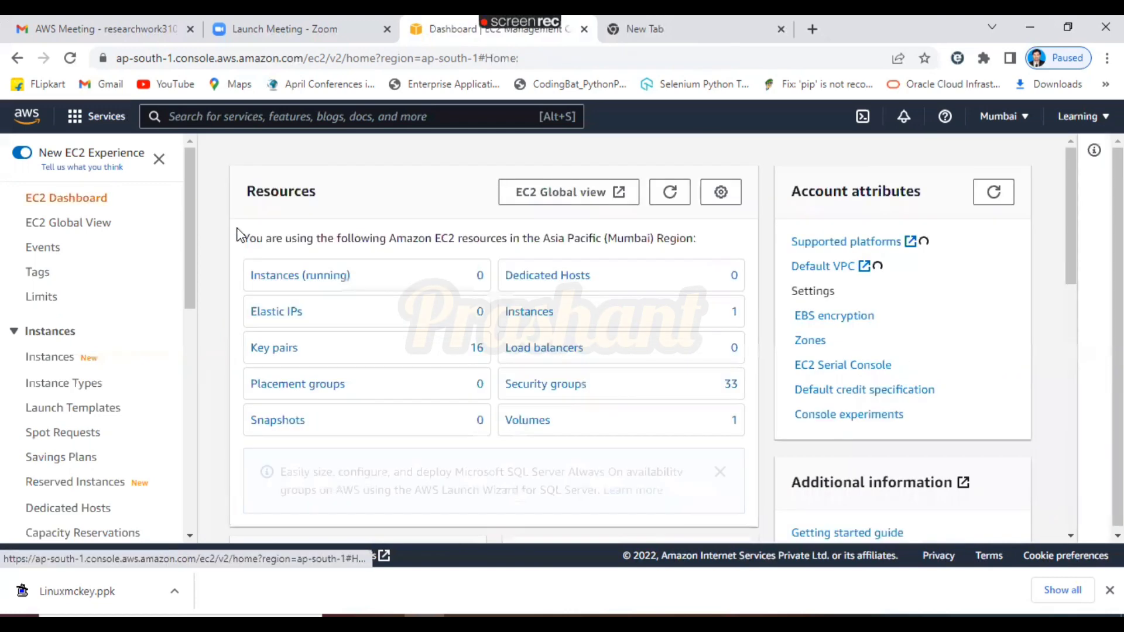
click(304, 276)
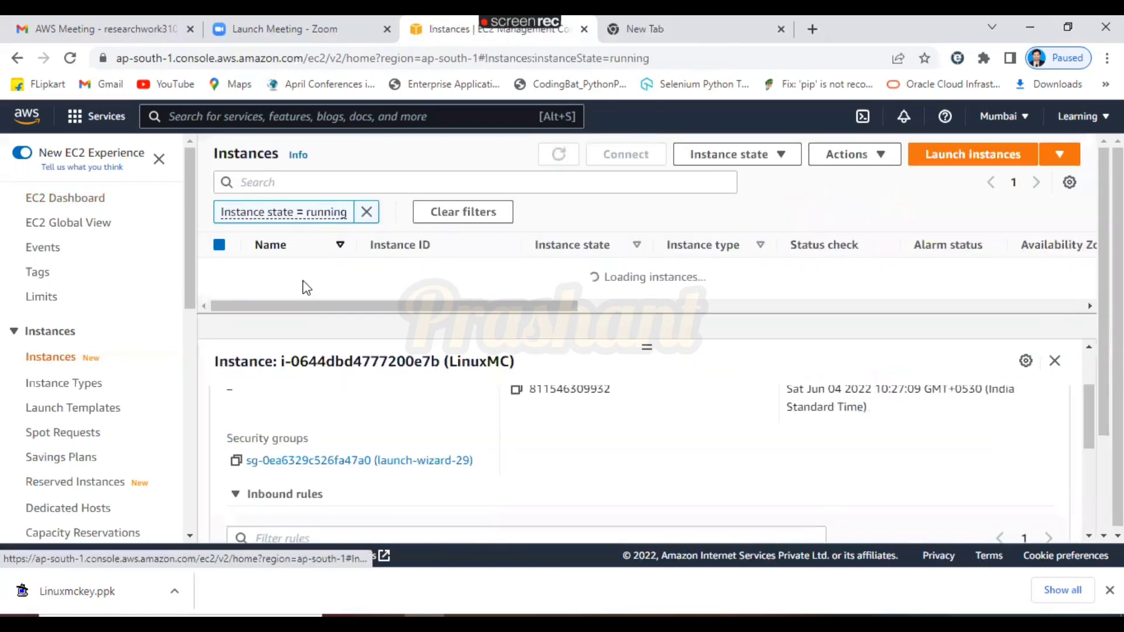